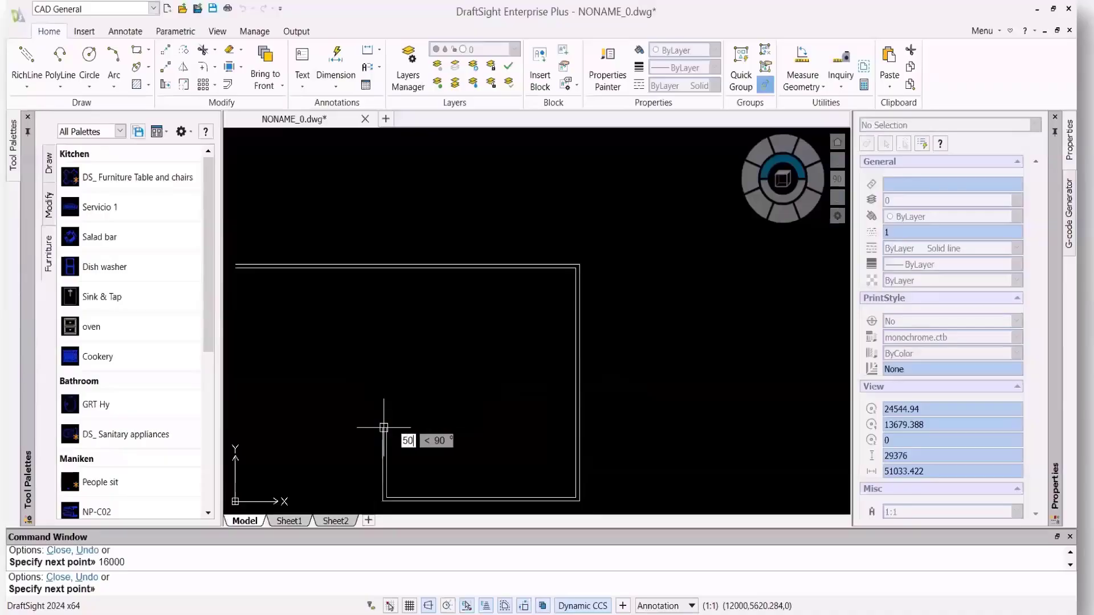
Complete the outer RichLine wall outline with segments 5000 up and 12000 left, and close it back to its start
key(Return)
text(12000)
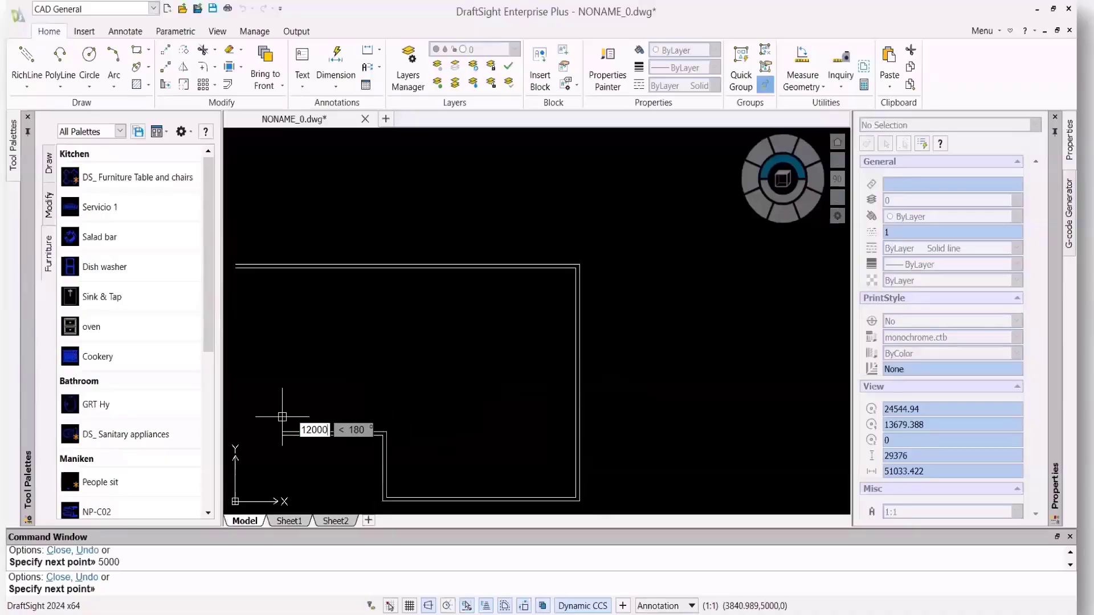
key(Return)
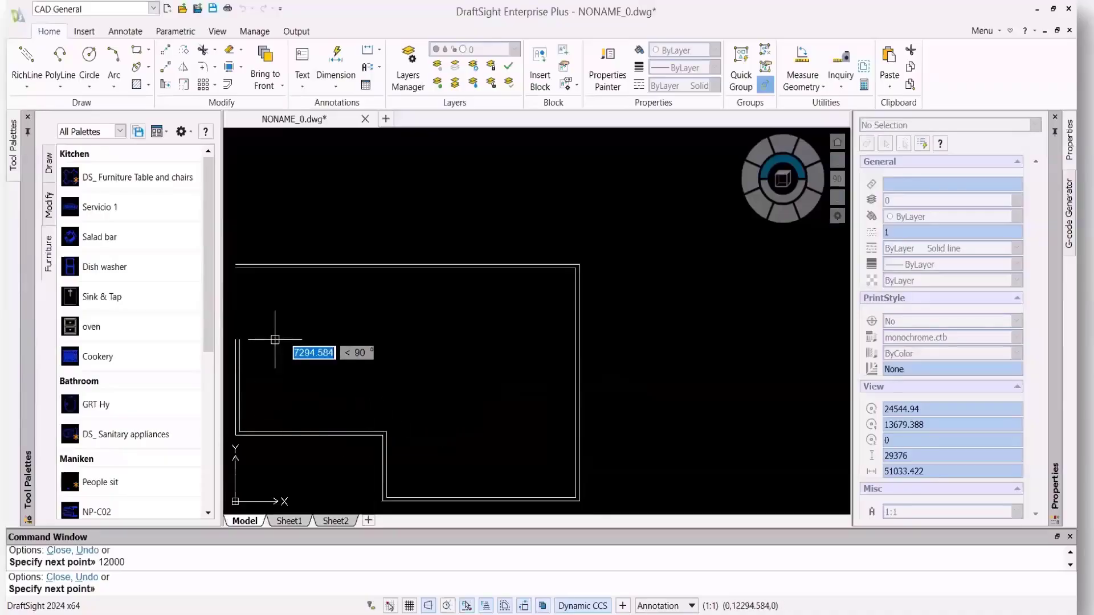
text(c)
key(Return)
text(z)
key(Return)
text(a)
key(Return)
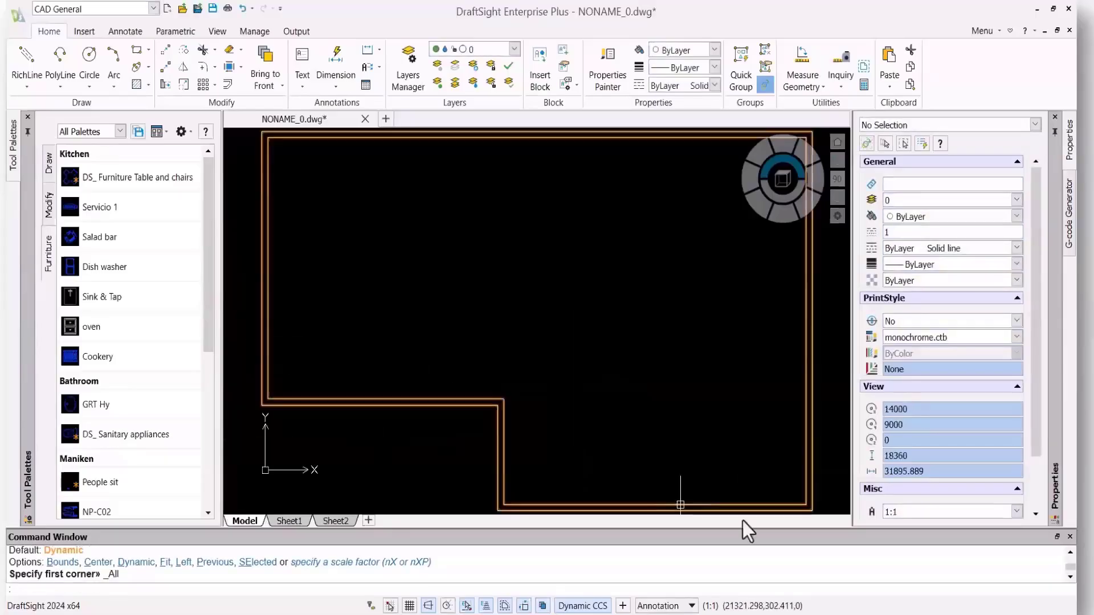
Draw a RichLine partition from 16000,0 going 6500 up and across to the right outer wall
key(Return)
text(16000)
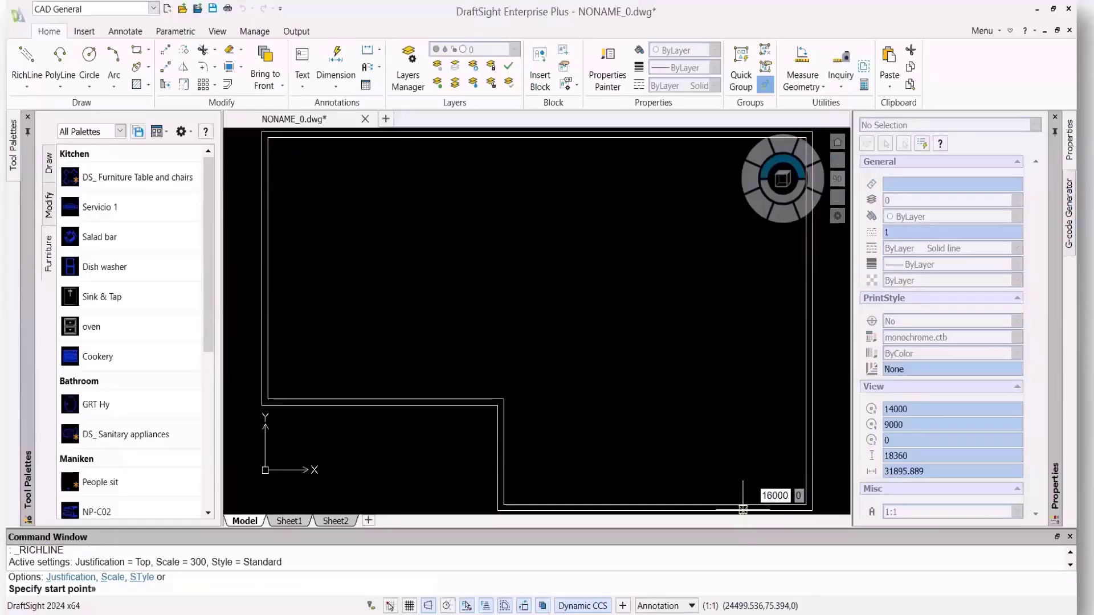
key(Return)
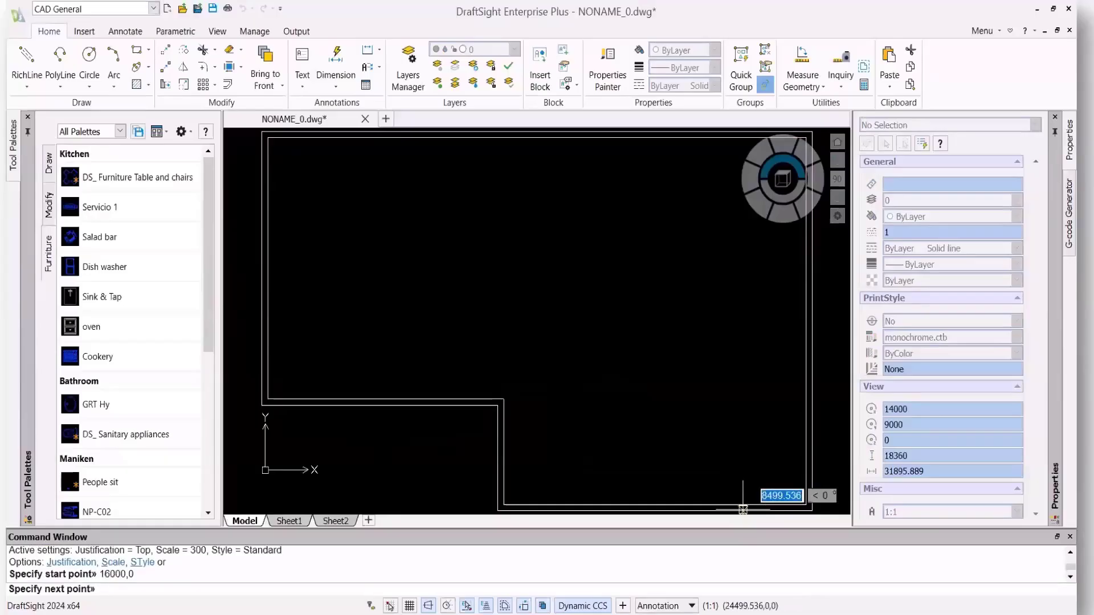
text(6500)
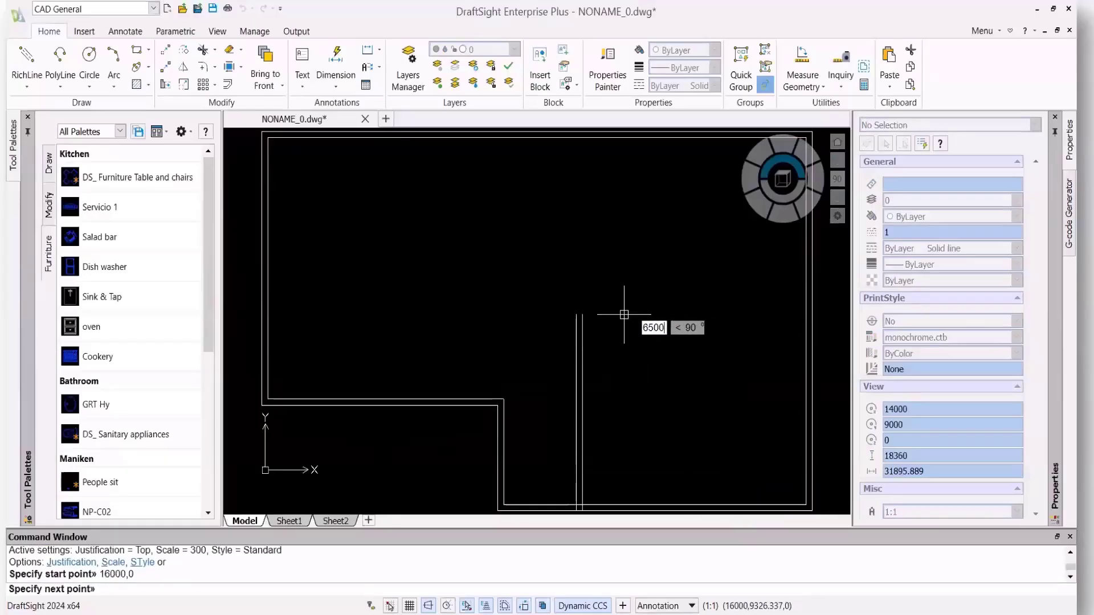
key(Return)
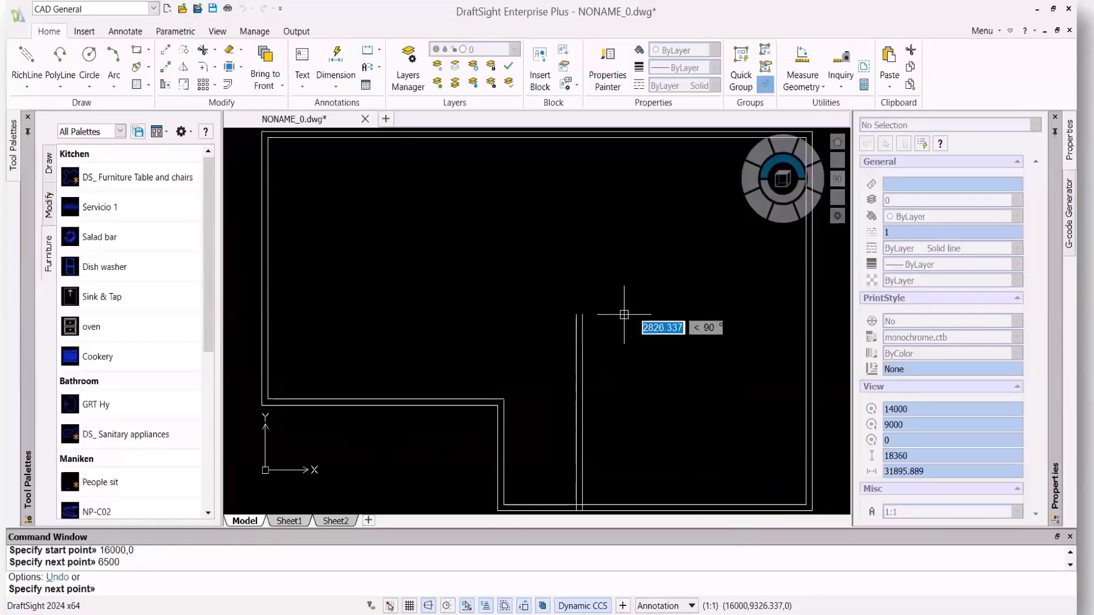
click(813, 373)
key(Return)
Draw a RichLine partition from the top outer wall at X 16300 going 6500 down and across to the right outer wall
key(Return)
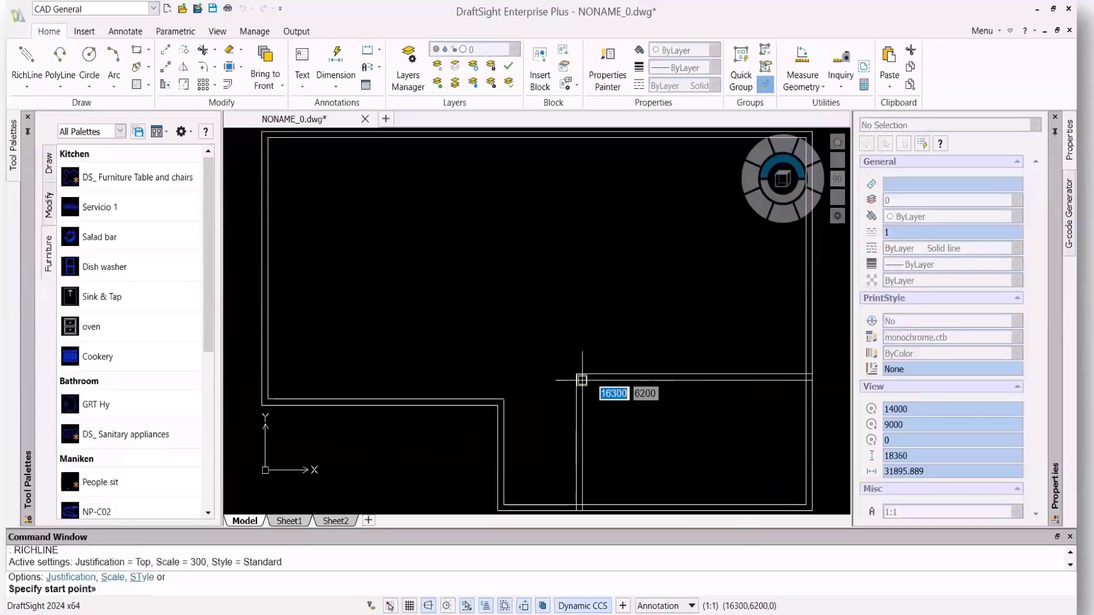
click(583, 133)
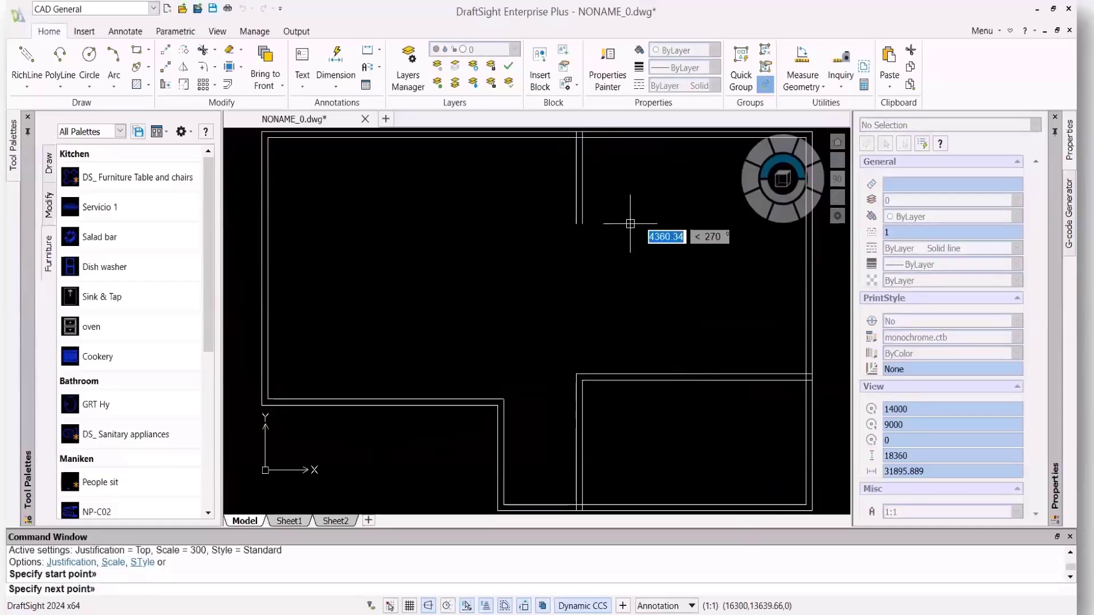
text(6500)
key(Return)
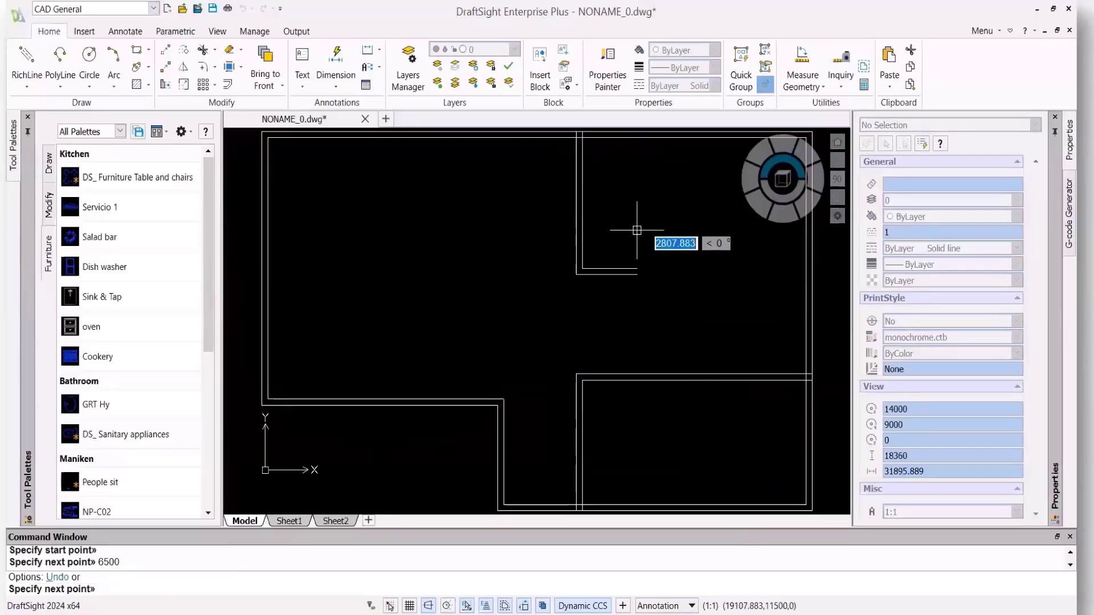
click(815, 269)
key(Return)
Add a vertical RichLine wall from the midpoint of the lower horizontal partition up to the upper one
key(Return)
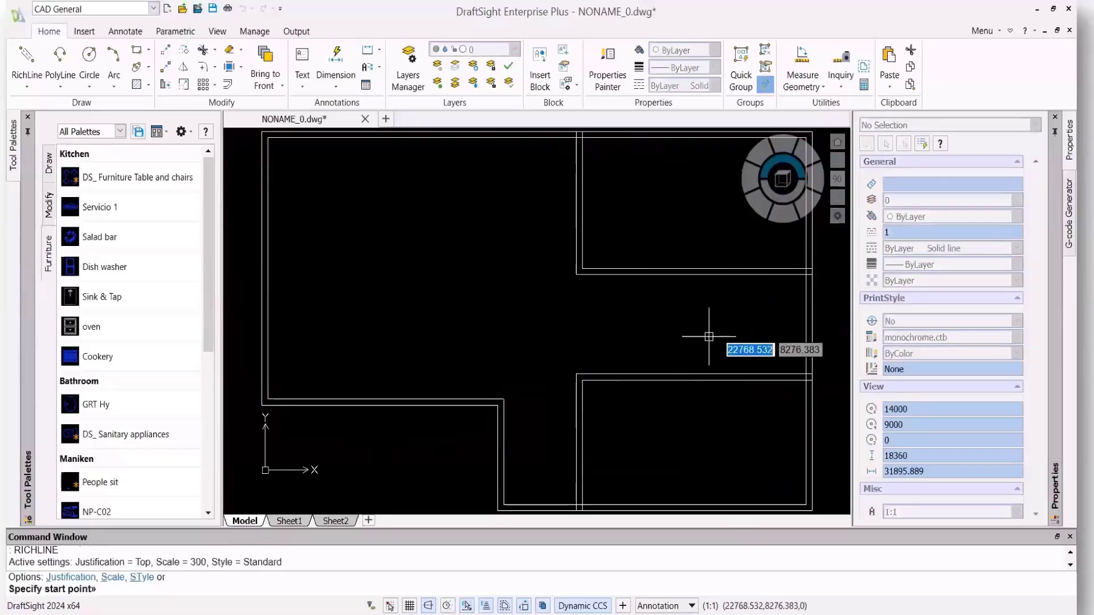
click(694, 380)
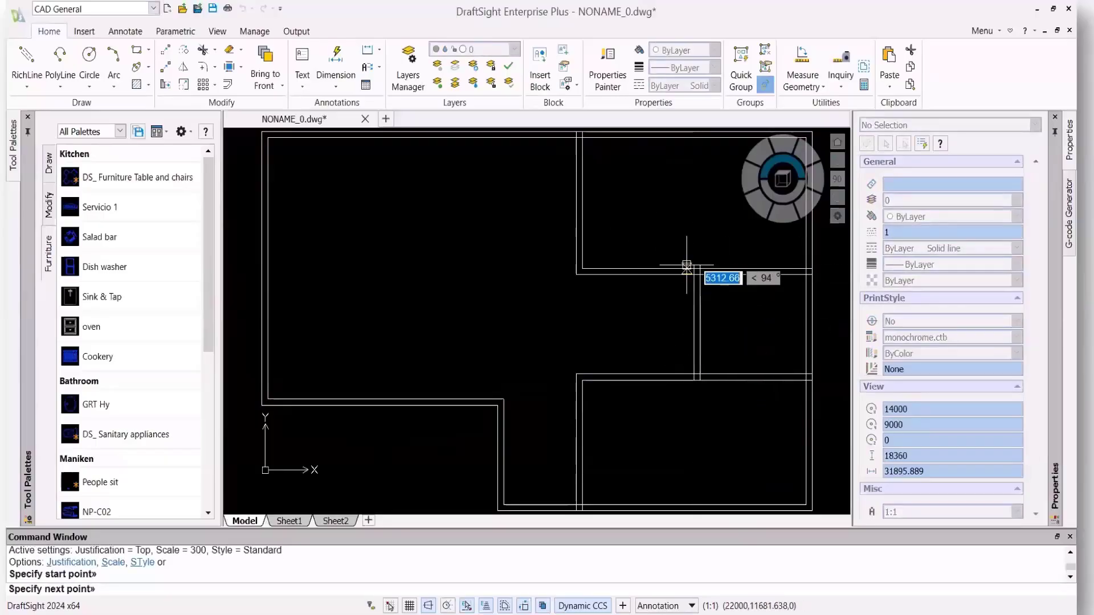
click(697, 269)
key(Return)
Draw a 7000-long horizontal RichLine wall from the left outer wall at Y 11500 and cap its open end with a line
key(Return)
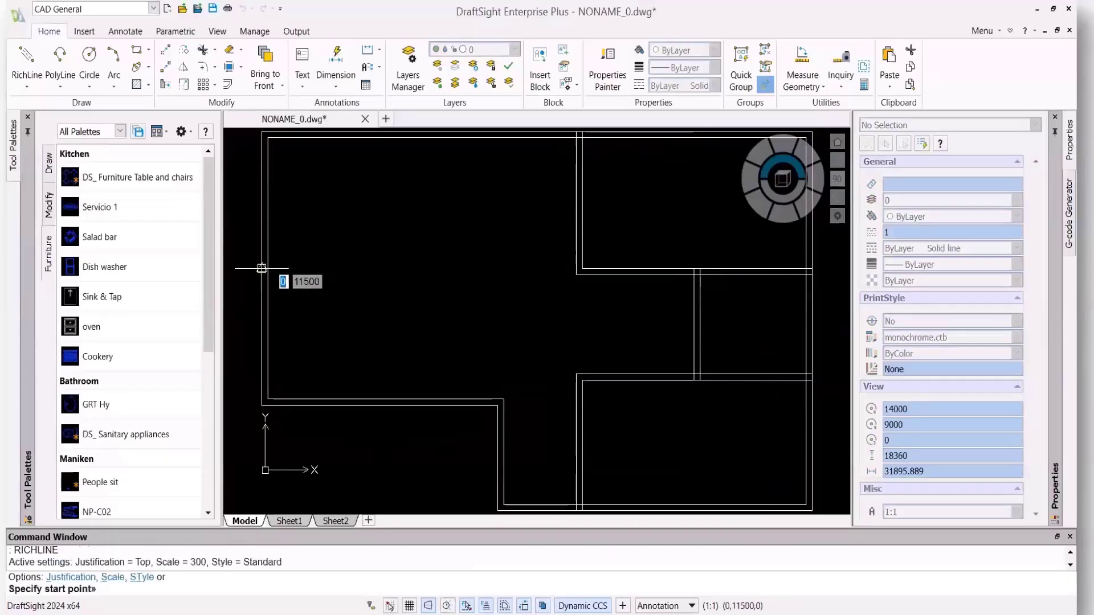
click(263, 271)
text(7000)
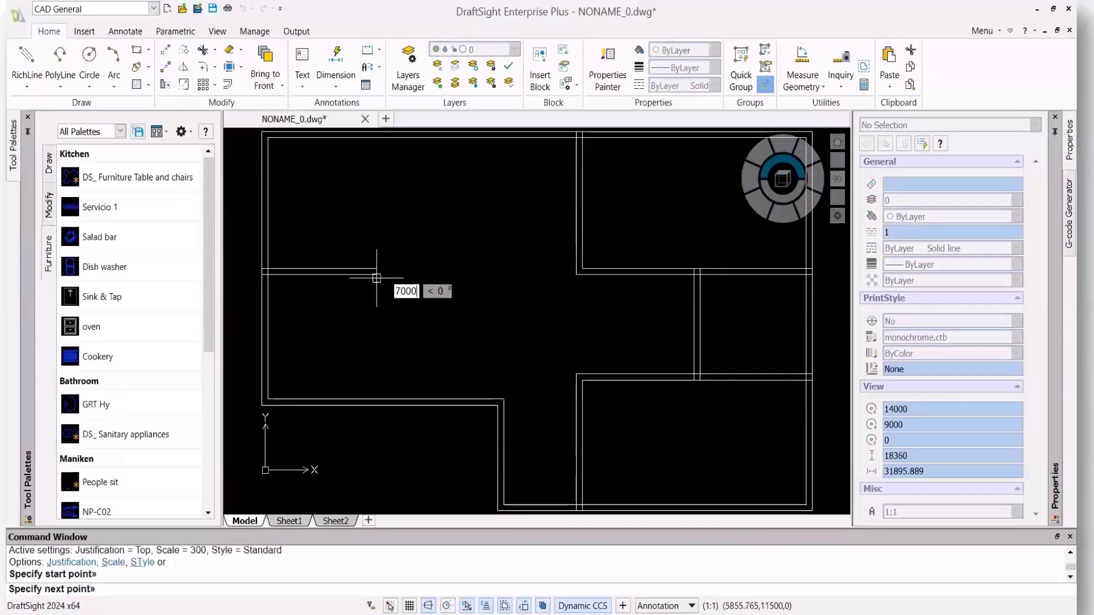
key(Return)
right_drag(405, 294, 442, 297)
click(399, 275)
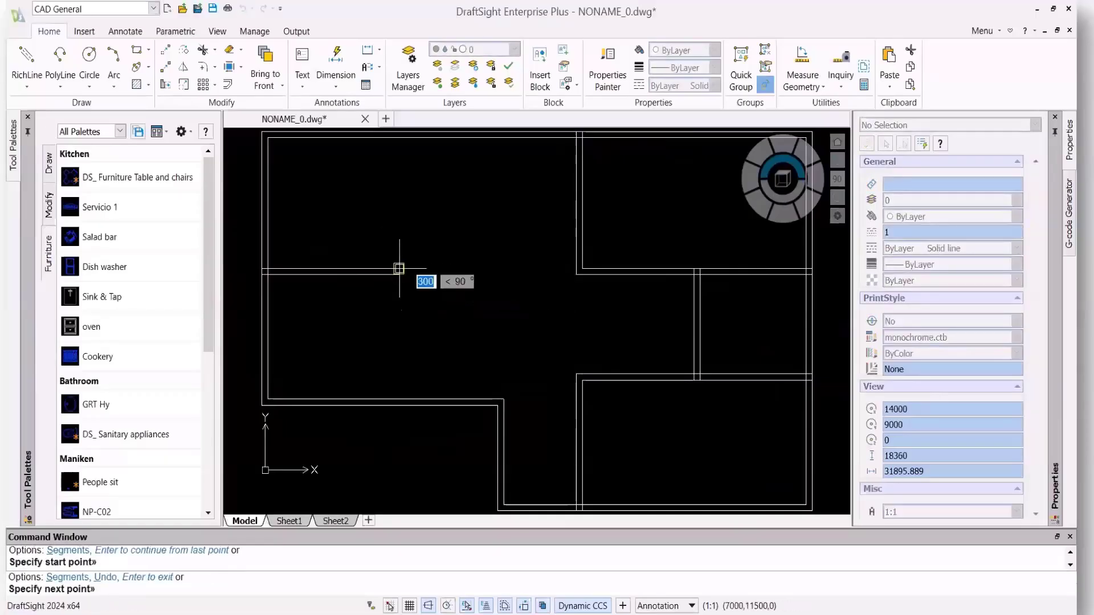
click(400, 269)
key(Return)
Outline a counter in the upper-left room with lines 1500 down from the top wall, left, and down to the partition
key(Return)
click(393, 134)
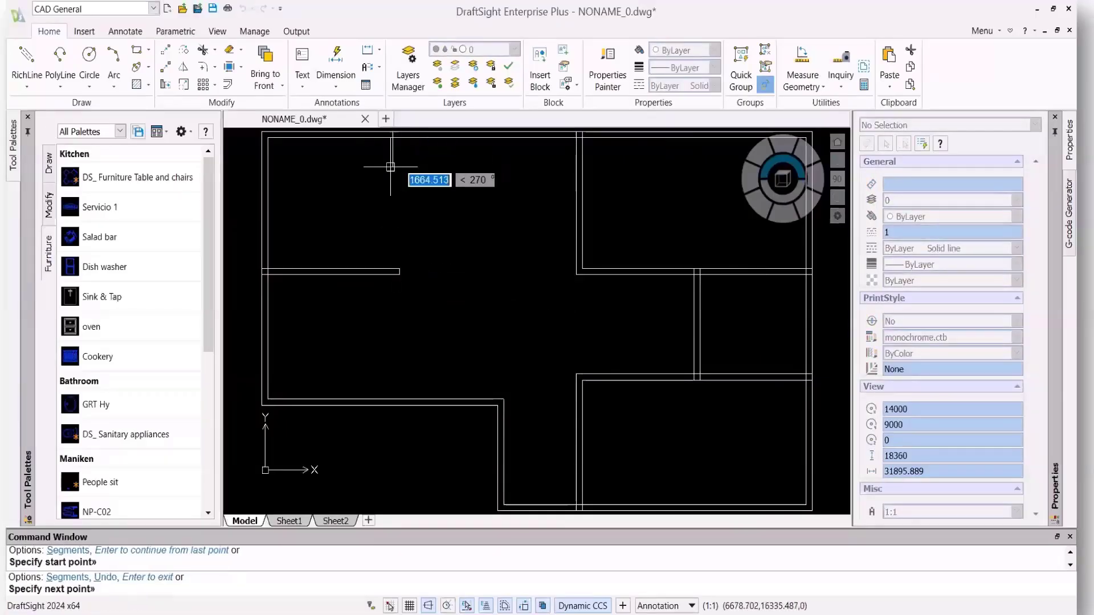
text(1500)
key(Return)
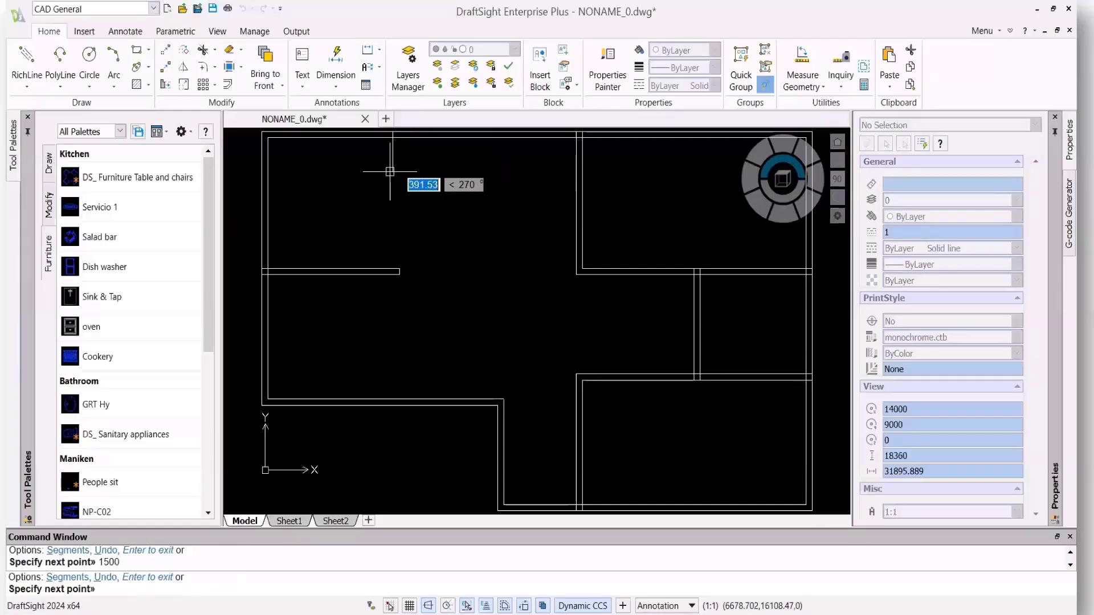
click(305, 163)
click(305, 268)
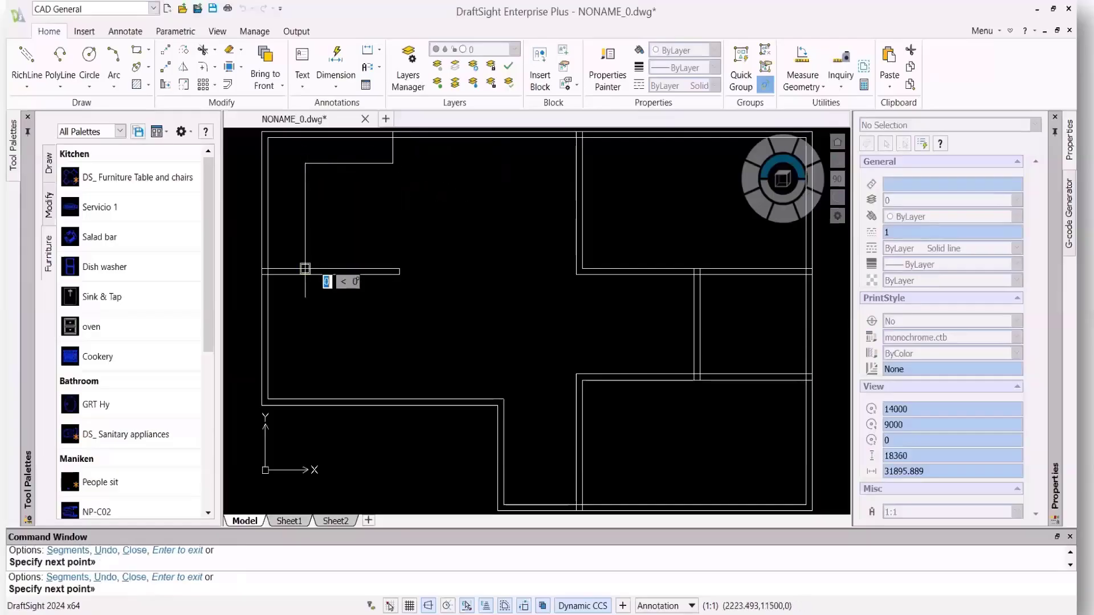
key(Return)
Hide the View Navigator and draw a rectangle against the right wall of the upper-right room
click(223, 31)
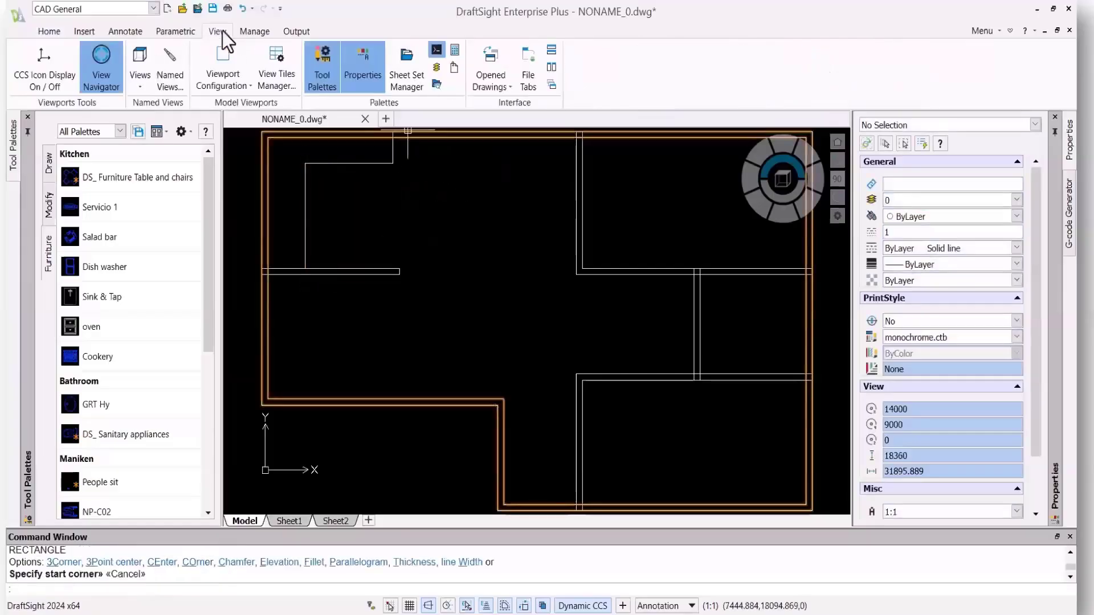
click(100, 66)
text(rec)
key(Return)
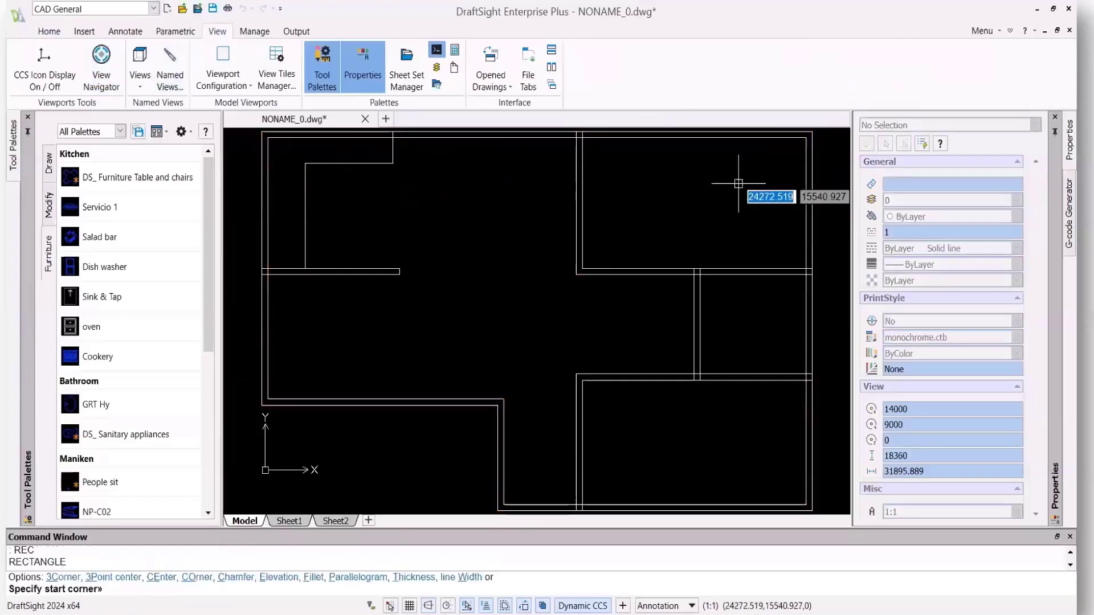
click(806, 161)
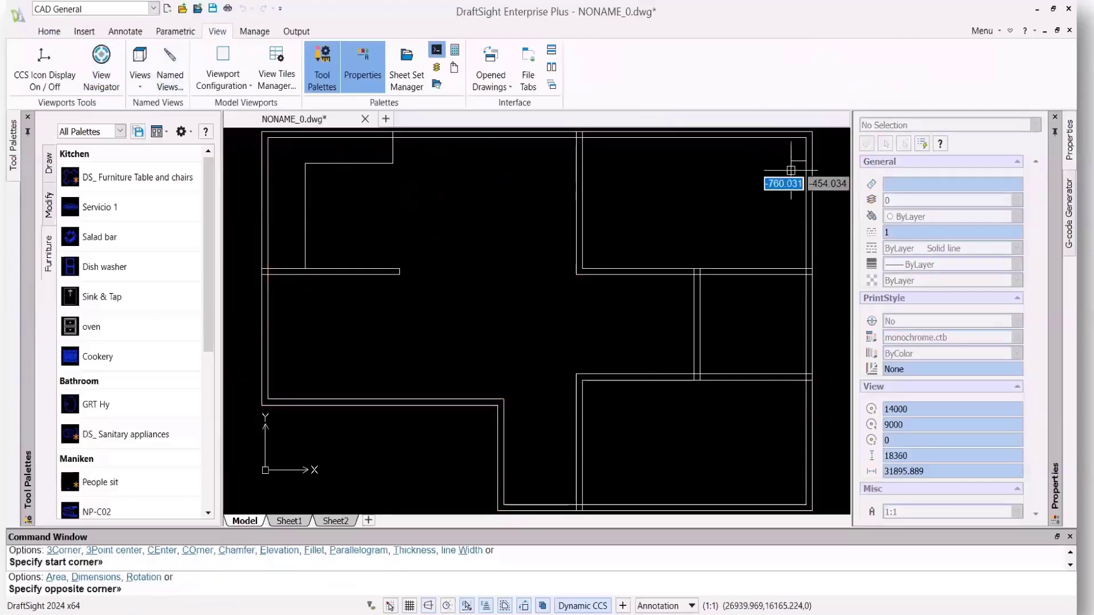
click(705, 232)
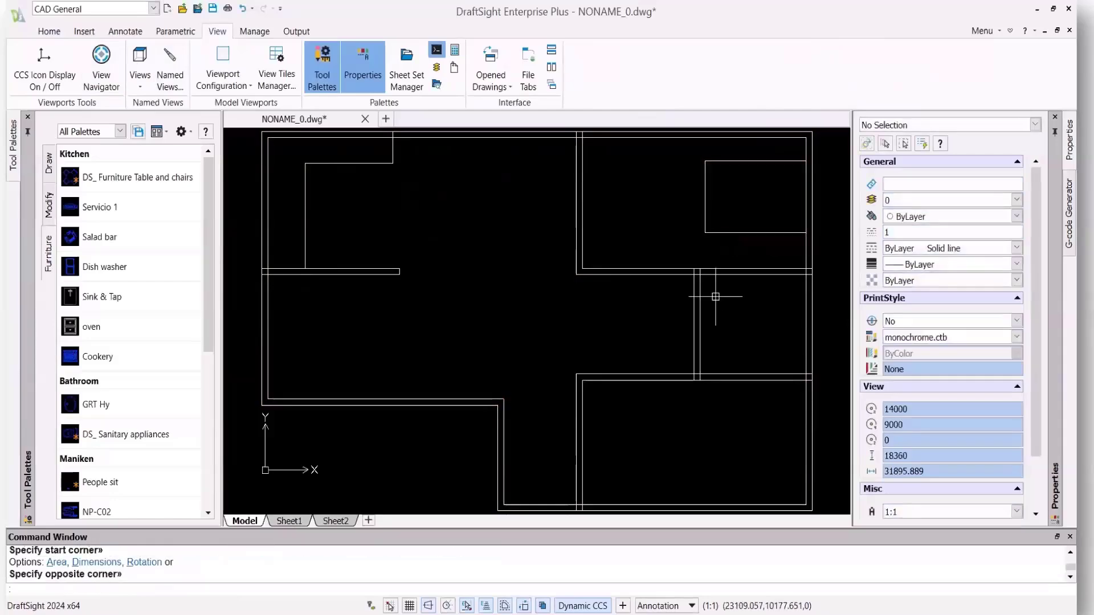
Draw a narrow rectangle along the left wall of the upper-right room
click(590, 150)
click(598, 207)
key(Return)
click(590, 153)
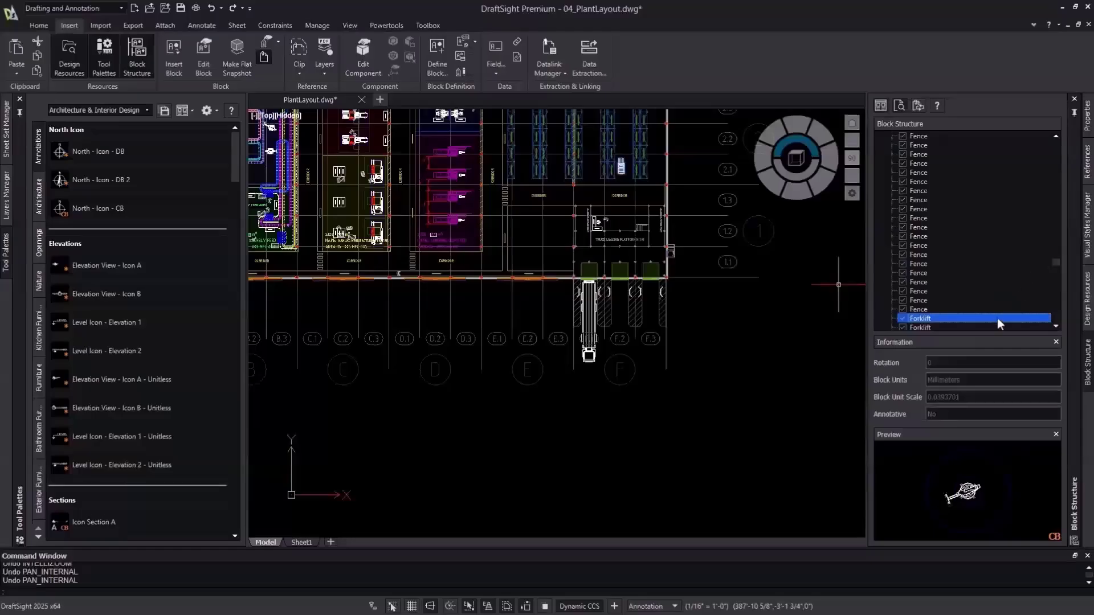
Insert the Forklift block between two magenta machines beside the corridor, with X and Y scale 1 and the default angle 0
click(998, 317)
right_click(972, 318)
click(999, 340)
scroll(611, 347, down, 12)
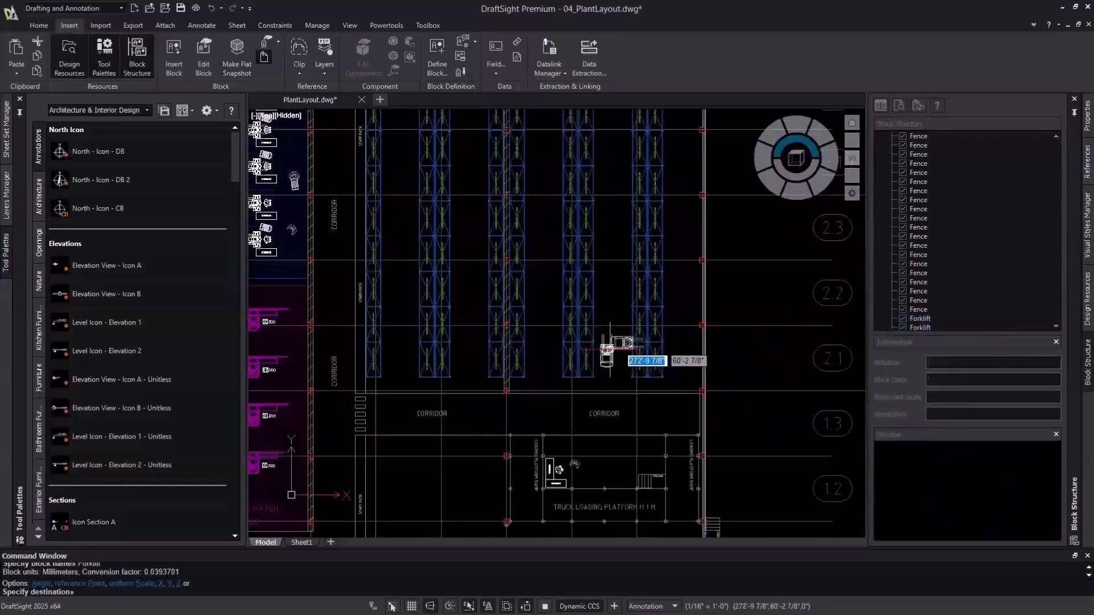
scroll(460, 367, up, 6)
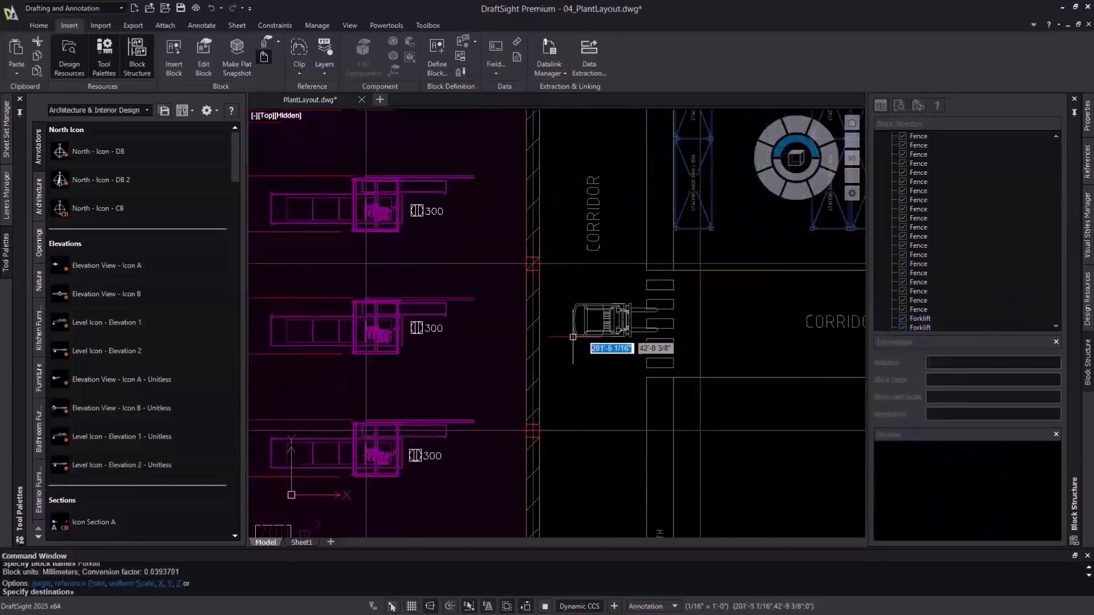
click(466, 386)
key(Return)
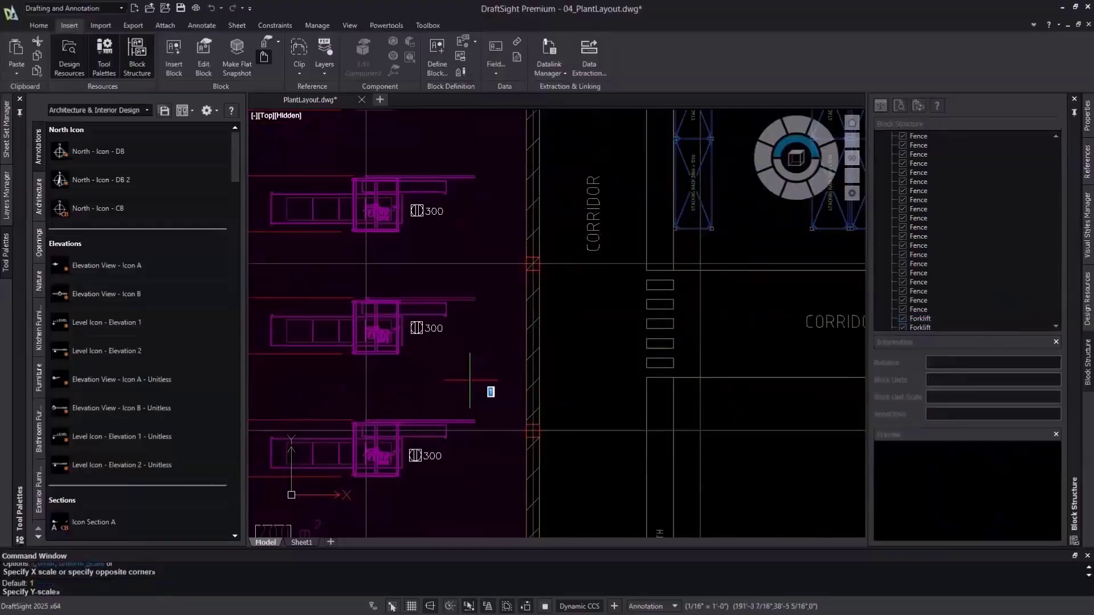
key(Return)
Set the inserted forklift block's visibility states to Palette Jack and Extended
click(469, 381)
scroll(503, 374, up, 4)
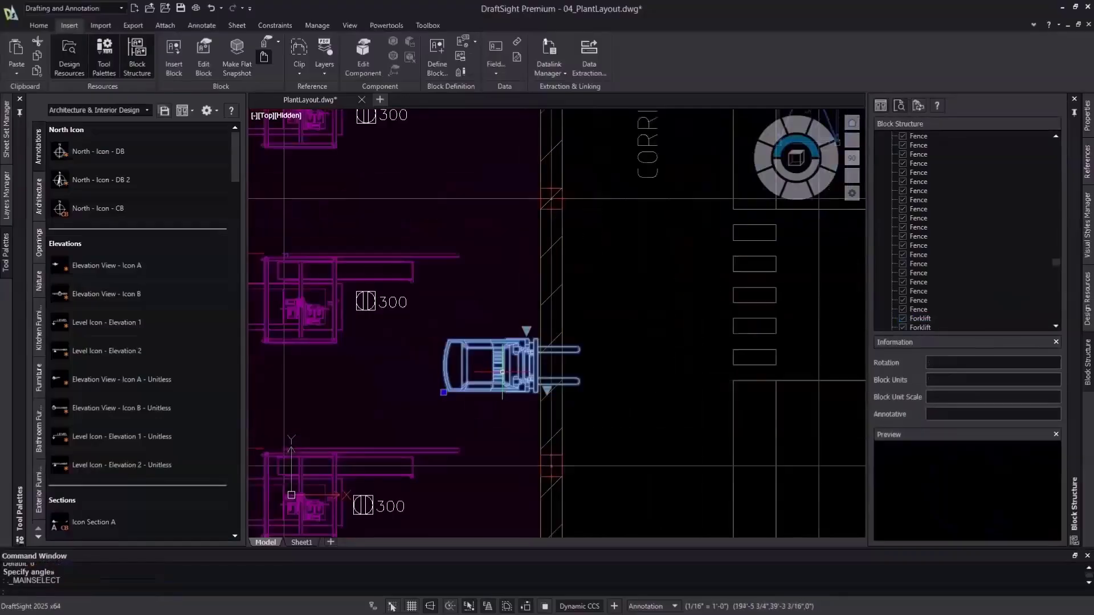
click(541, 306)
click(569, 331)
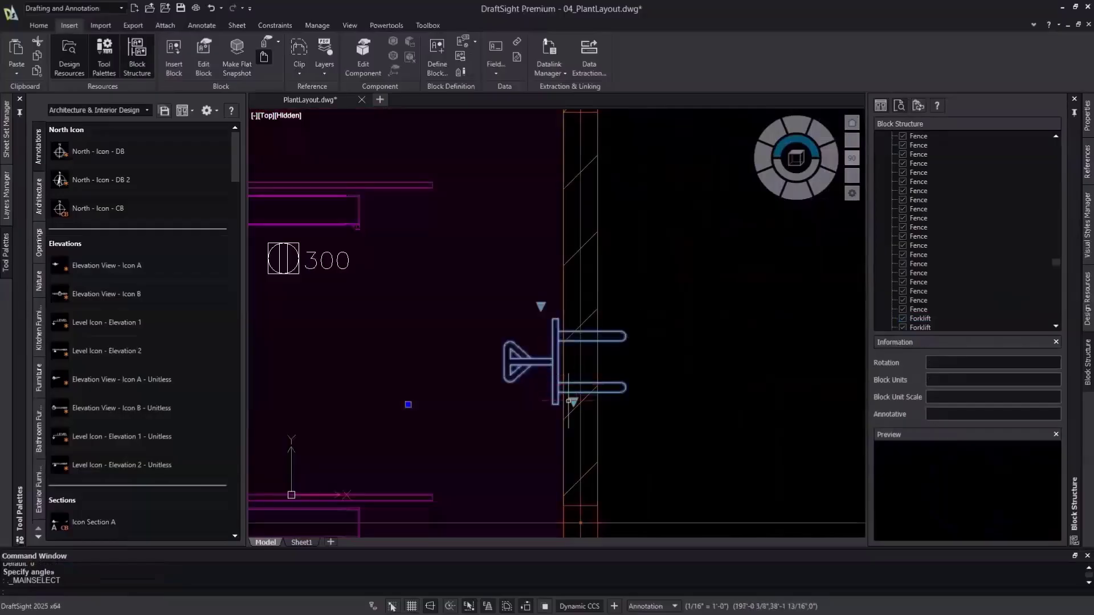
click(574, 403)
click(605, 421)
Switch the block's vehicle visibility state to the forklift, keeping the extended forks
click(574, 403)
click(541, 309)
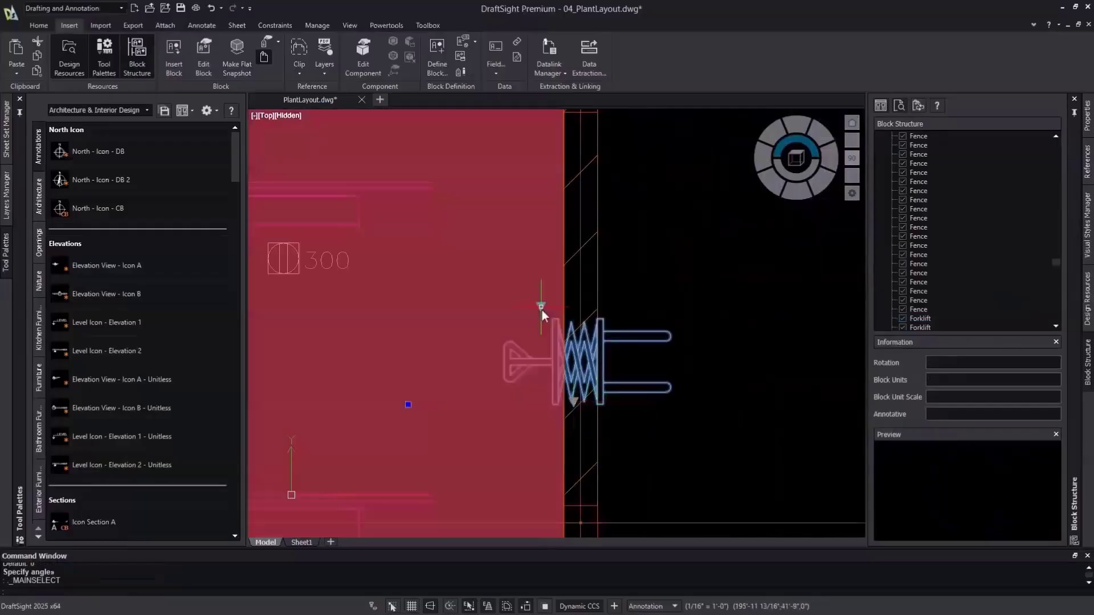
key(Escape)
key(Escape)
click(540, 307)
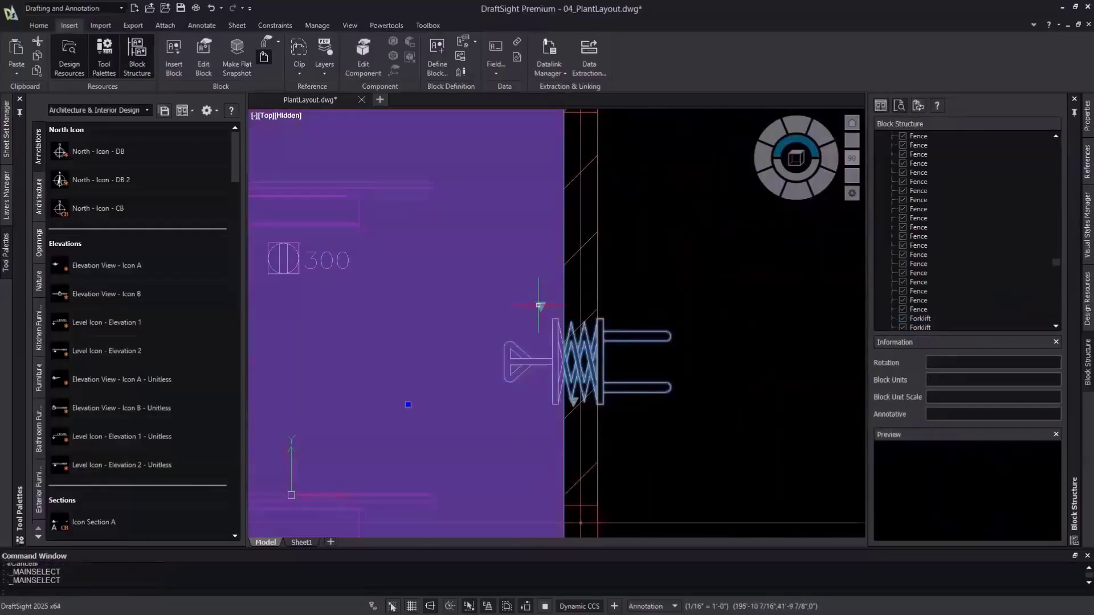
click(571, 319)
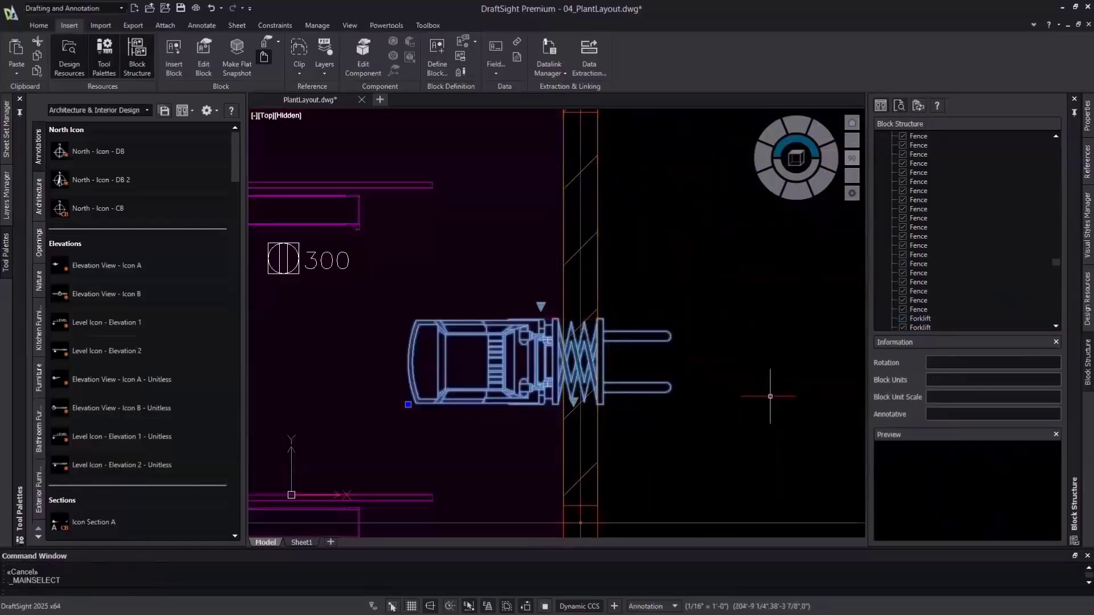
Move the forklift block horizontally to the left, clear of the hatched wall
click(408, 404)
middle_drag(366, 419, 548, 404)
key(Escape)
key(Escape)
Open the placed forklift block in the block editor
click(552, 390)
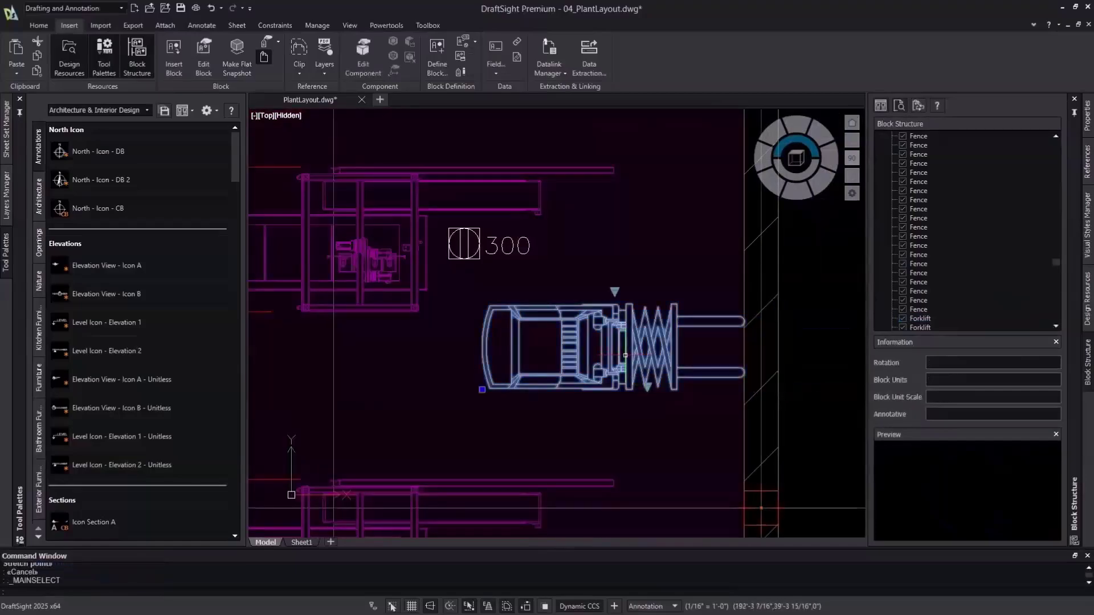
right_click(628, 355)
click(658, 334)
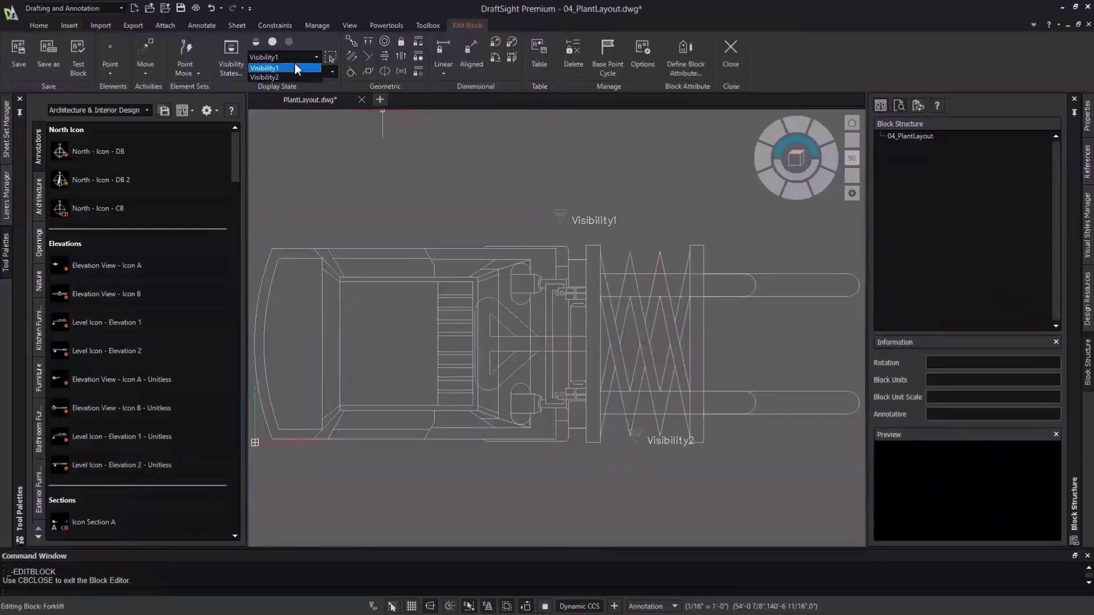
Hide geometry outside the current visibility state and make Visibility2 the active visibility element
click(256, 42)
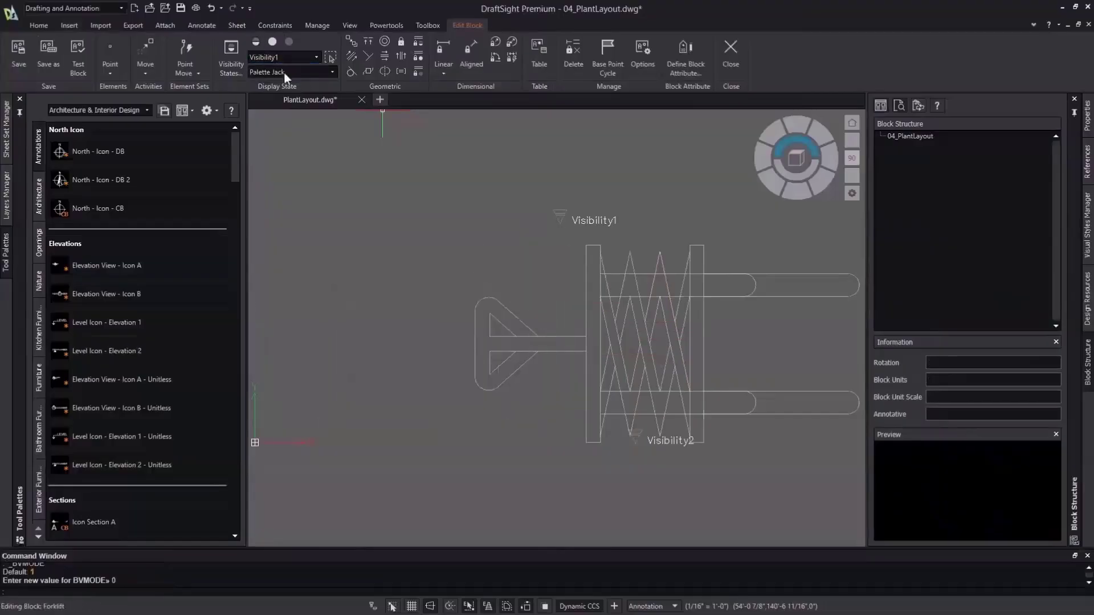
click(278, 58)
click(284, 71)
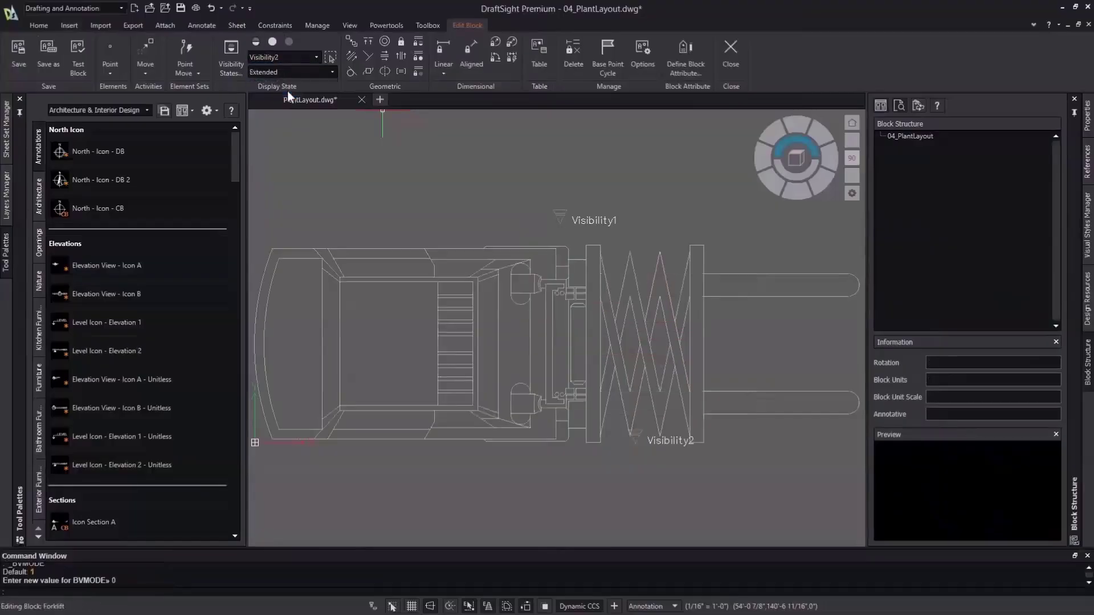
Close the block editor and discard the changes to the Forklift block
click(732, 56)
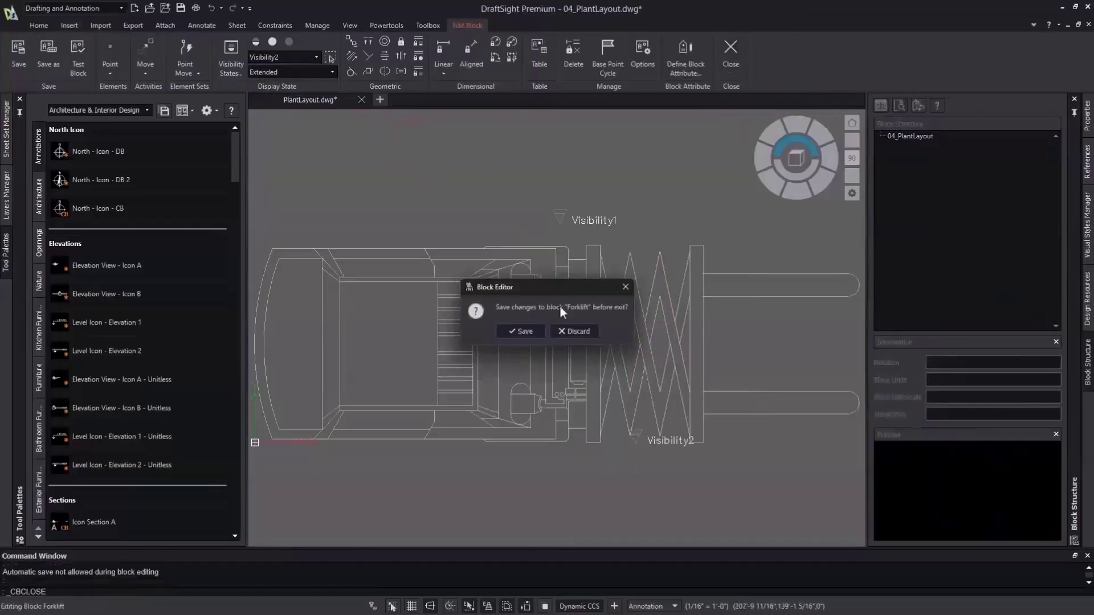
click(573, 333)
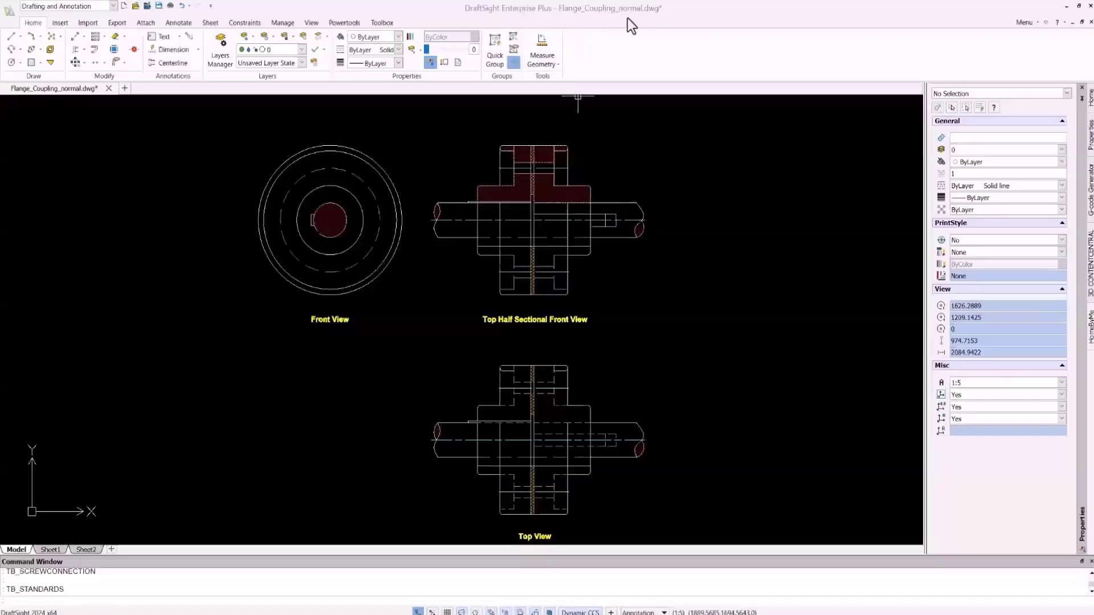
In the flange coupling drawing, copy the ANSI Metric Toolbox standard to a new custom standard named My_Company
click(382, 23)
click(23, 48)
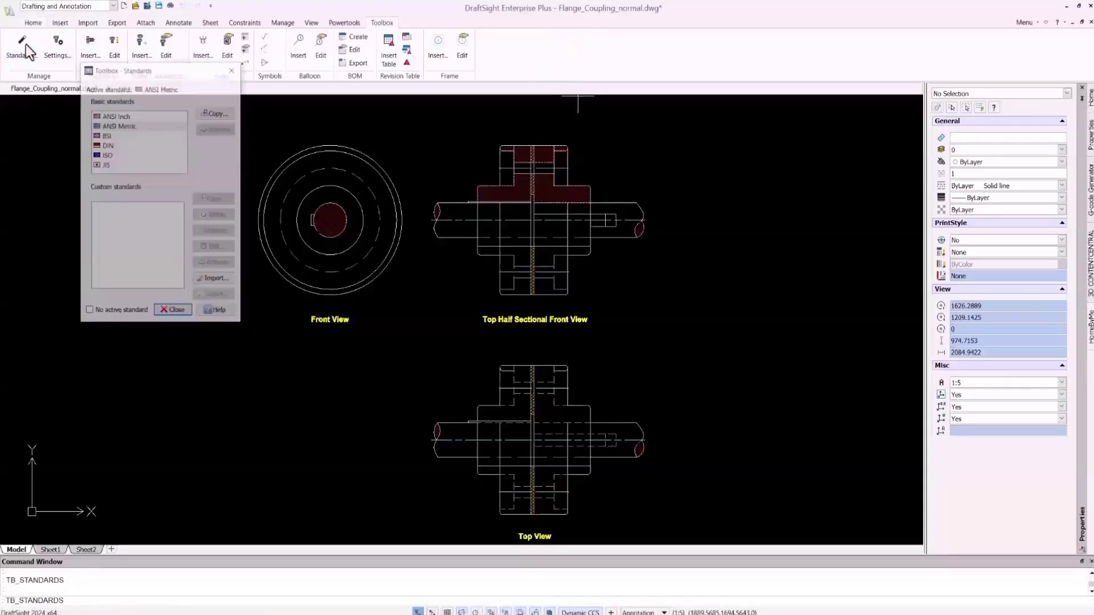
click(200, 116)
text(My_C)
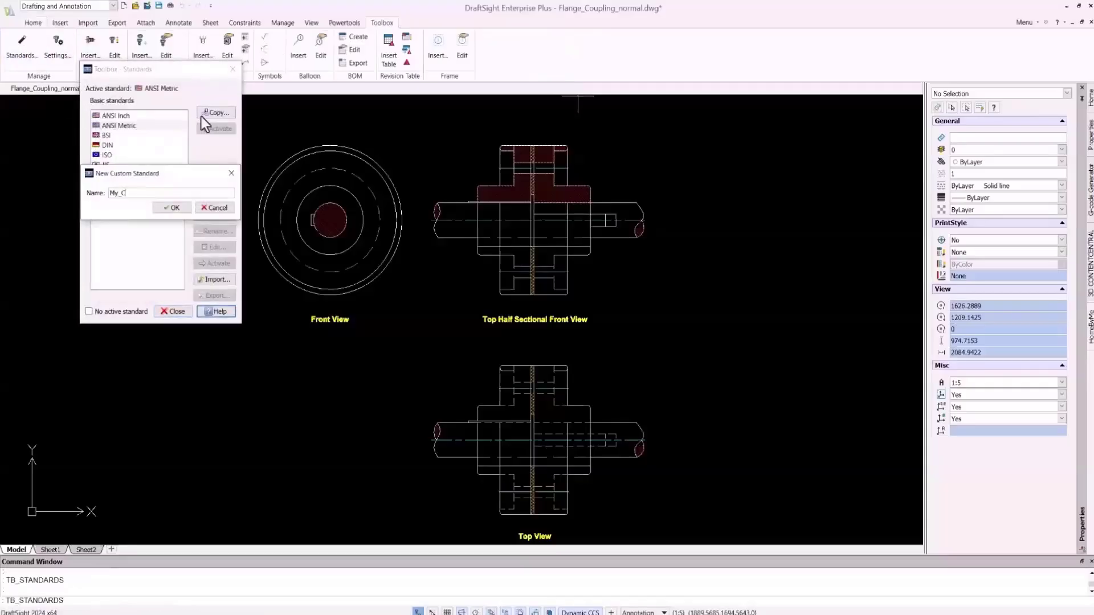
text(ompany)
click(171, 207)
click(167, 206)
Examine the M12 row in the Hex Bolt hardware table of the My_Company standard and close the standards settings
click(199, 247)
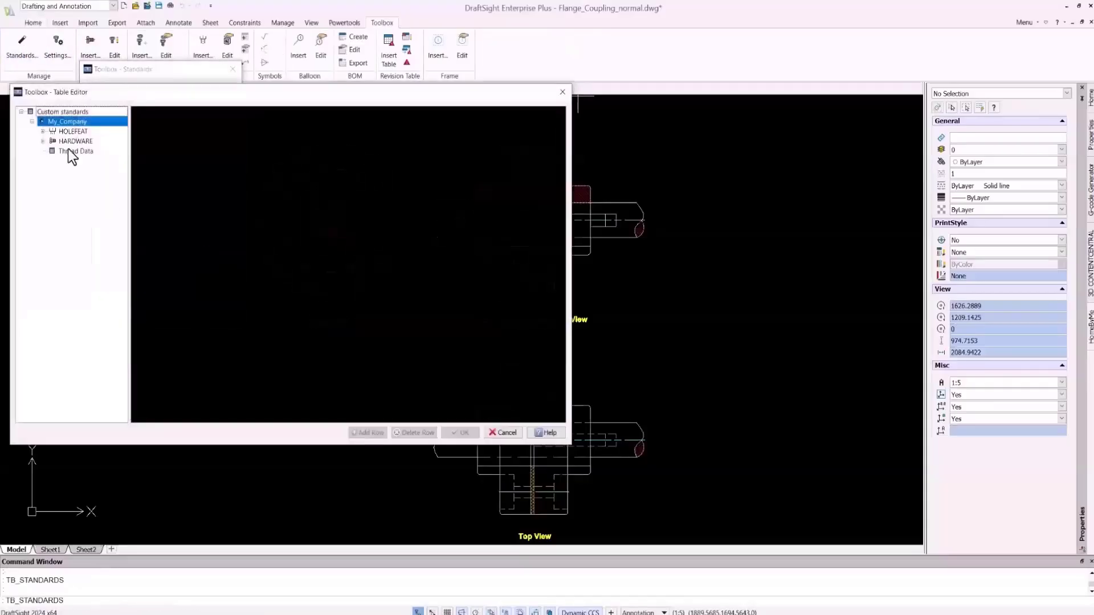
click(43, 131)
click(43, 190)
click(53, 200)
click(89, 240)
click(135, 234)
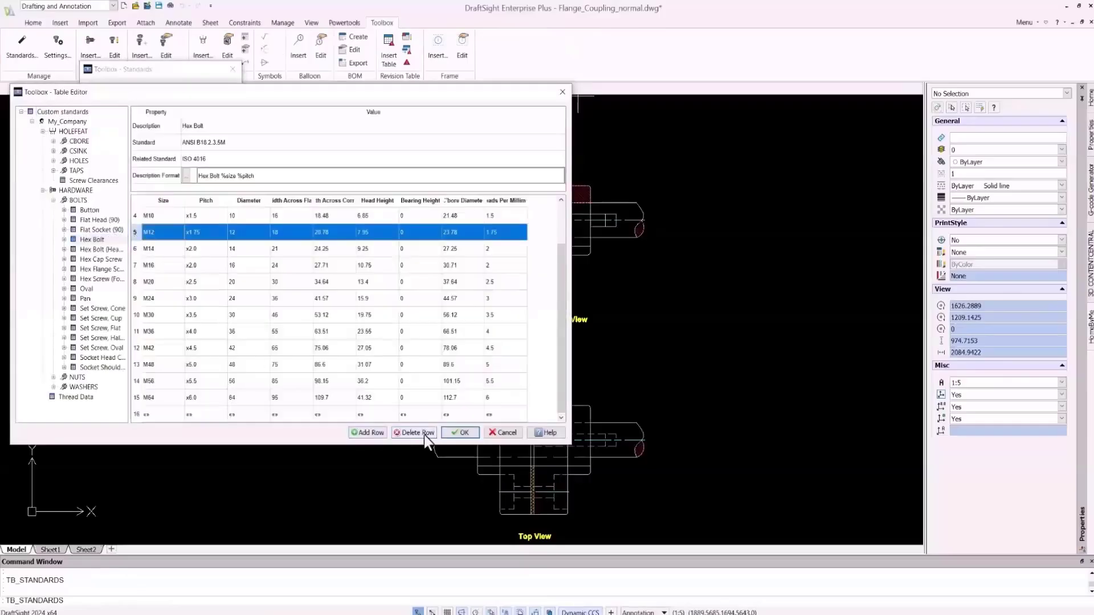
click(450, 435)
click(183, 311)
Start a screw connection with a Hex Bolt of size M16x2.0, simplified thread display and fastener length 120
scroll(427, 172, up, 2)
click(143, 52)
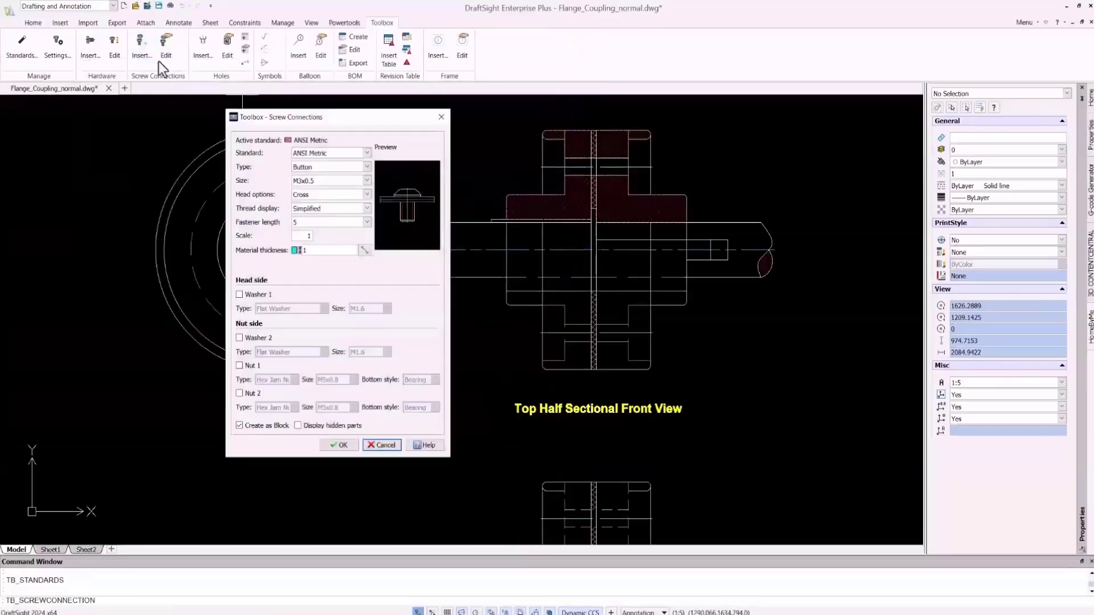
click(304, 167)
click(309, 202)
click(313, 181)
click(313, 242)
click(324, 210)
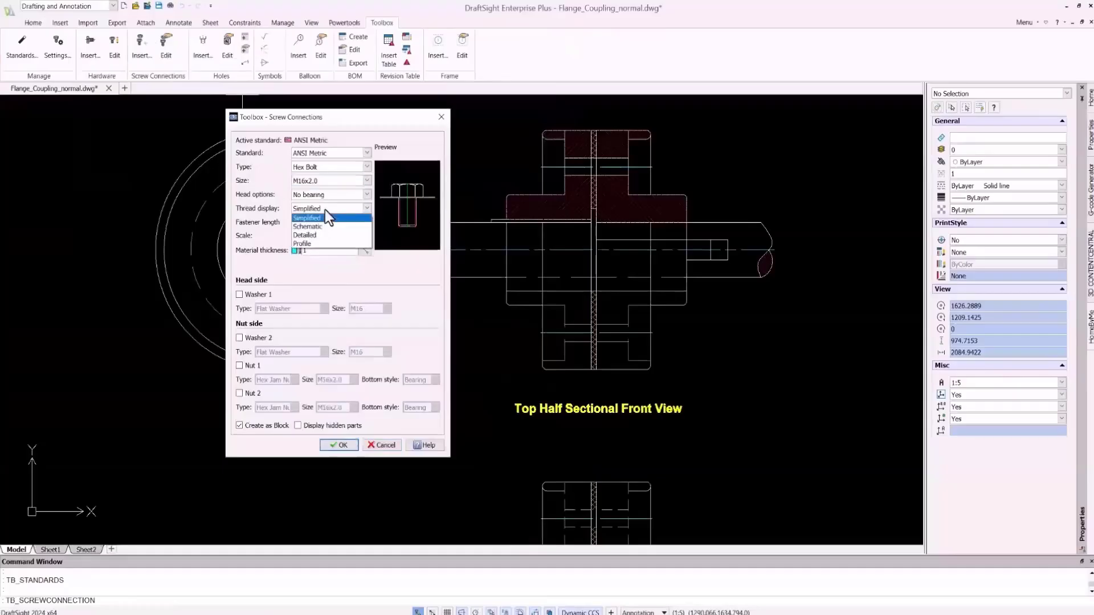
click(326, 216)
click(328, 222)
scroll(330, 249, down, 3)
click(311, 303)
Set the screw connection's material thickness to 90 by picking points across the flanges in the sectional view
click(365, 252)
click(565, 167)
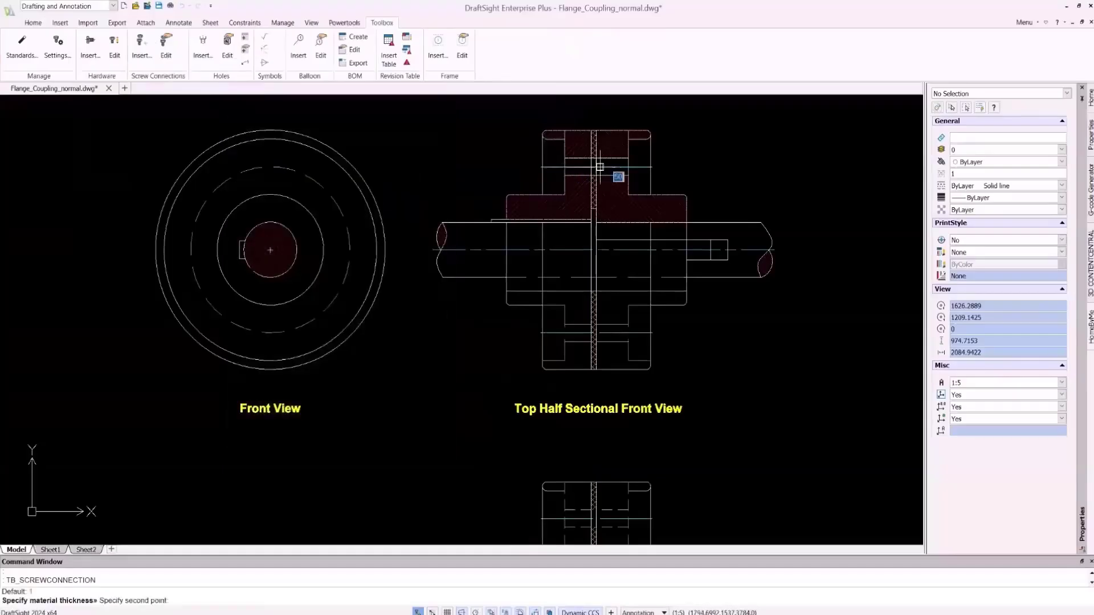
click(600, 167)
Add M16 flat washers on the head and nut sides and an M16x2.0 hex nut, and display hidden parts
click(239, 294)
click(239, 338)
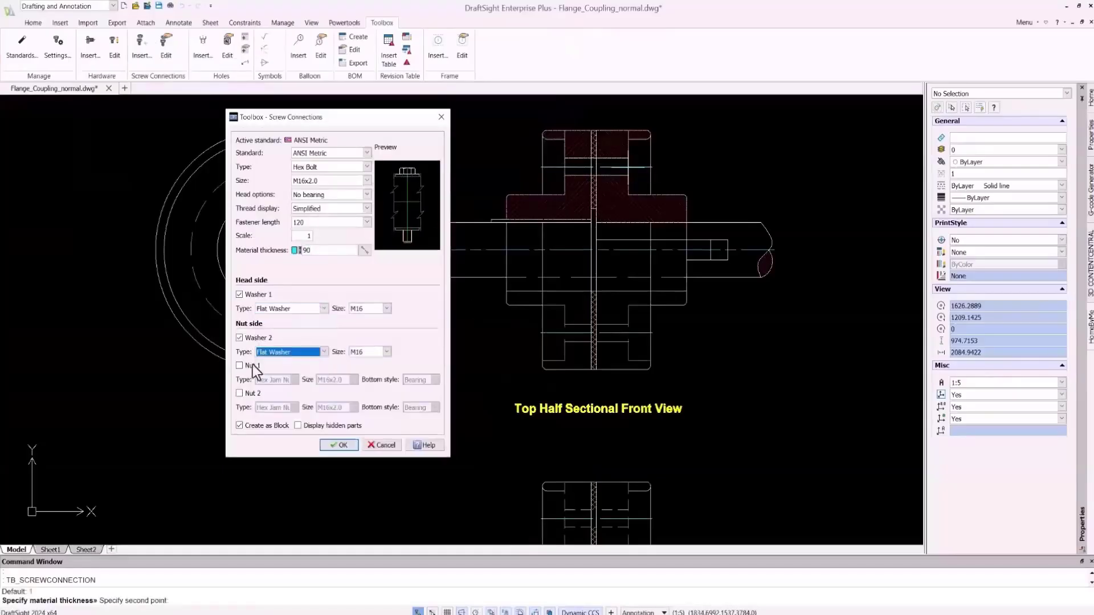
click(243, 366)
click(264, 380)
click(266, 399)
click(298, 426)
Place the screw connection horizontally through the upper bolt hole of the flanges in the sectional front view
click(338, 445)
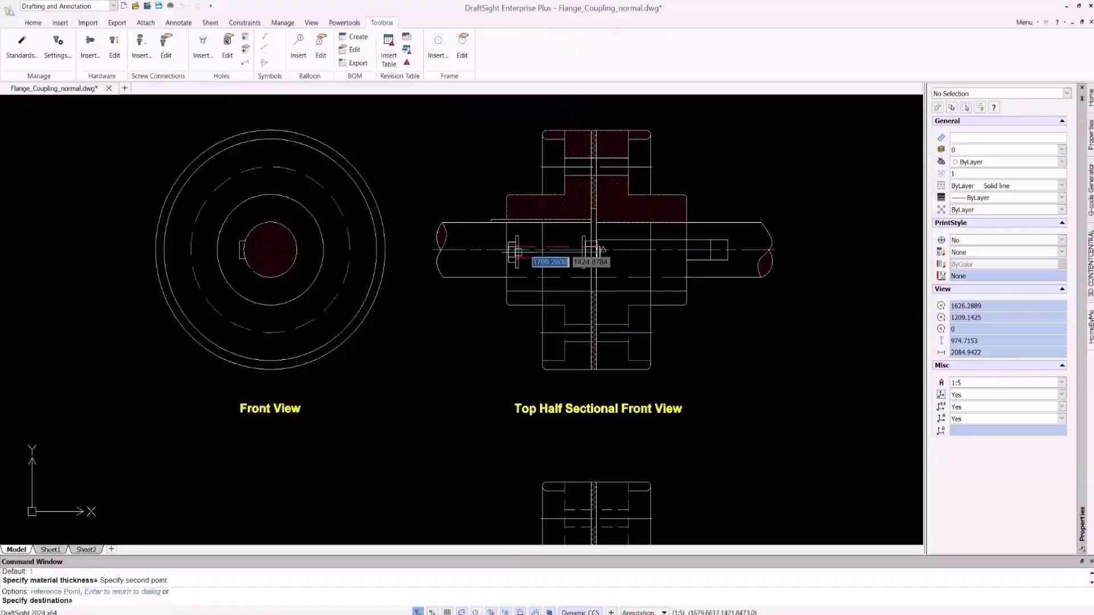
click(565, 167)
click(629, 167)
Open the placed screw connection's settings for editing and accept them
double_click(632, 167)
click(226, 263)
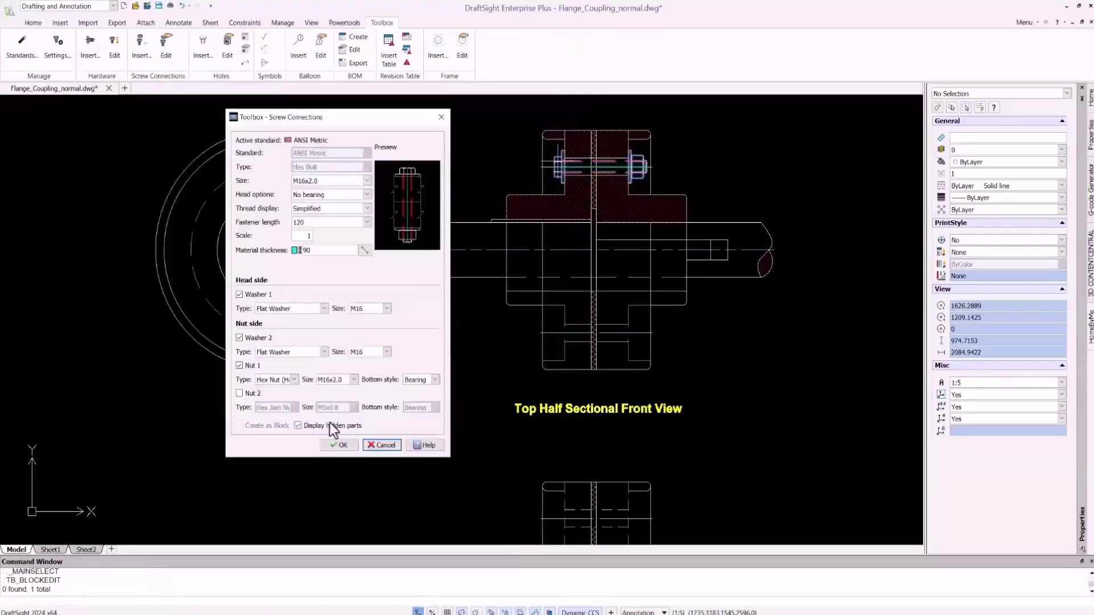
click(339, 445)
Insert a near-side counterbore hole for an M16 hex bolt at the top of the front view's dashed bolt circle
click(203, 55)
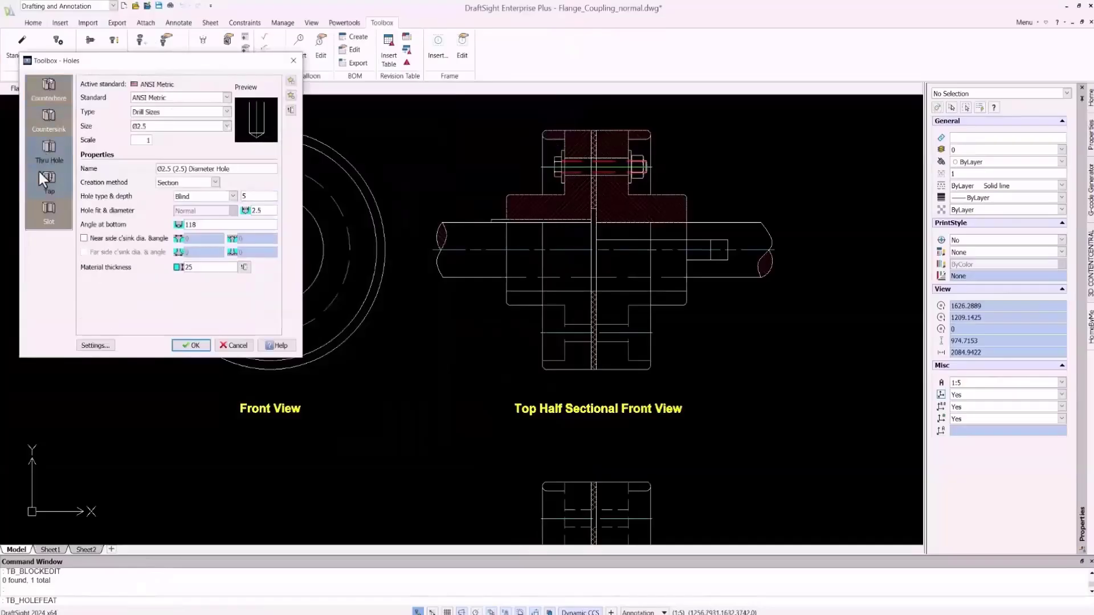
click(35, 89)
click(141, 112)
click(145, 126)
click(145, 128)
click(138, 186)
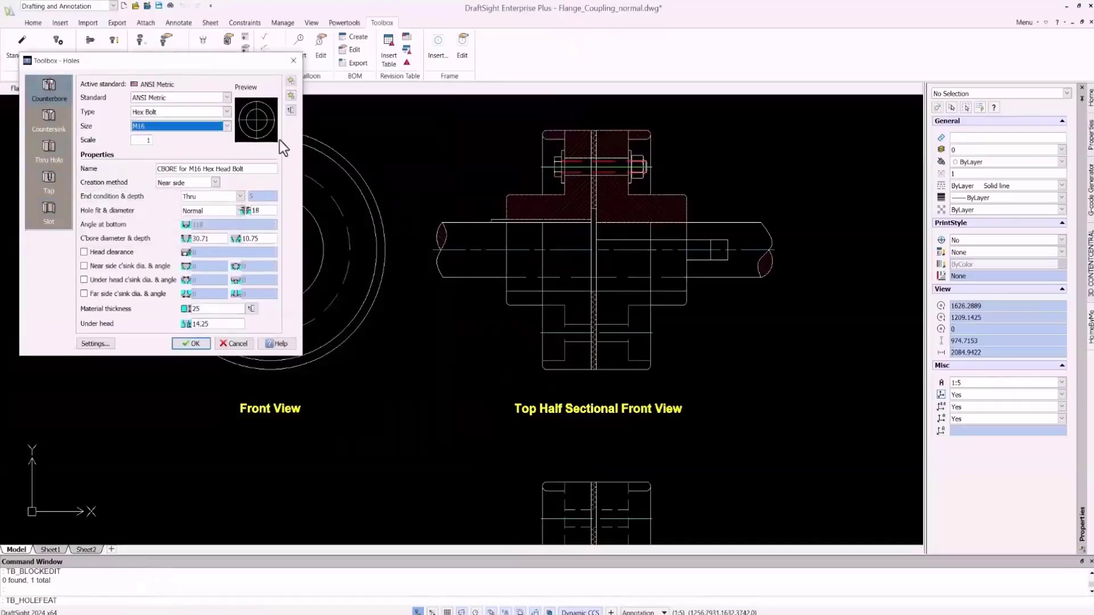
click(303, 349)
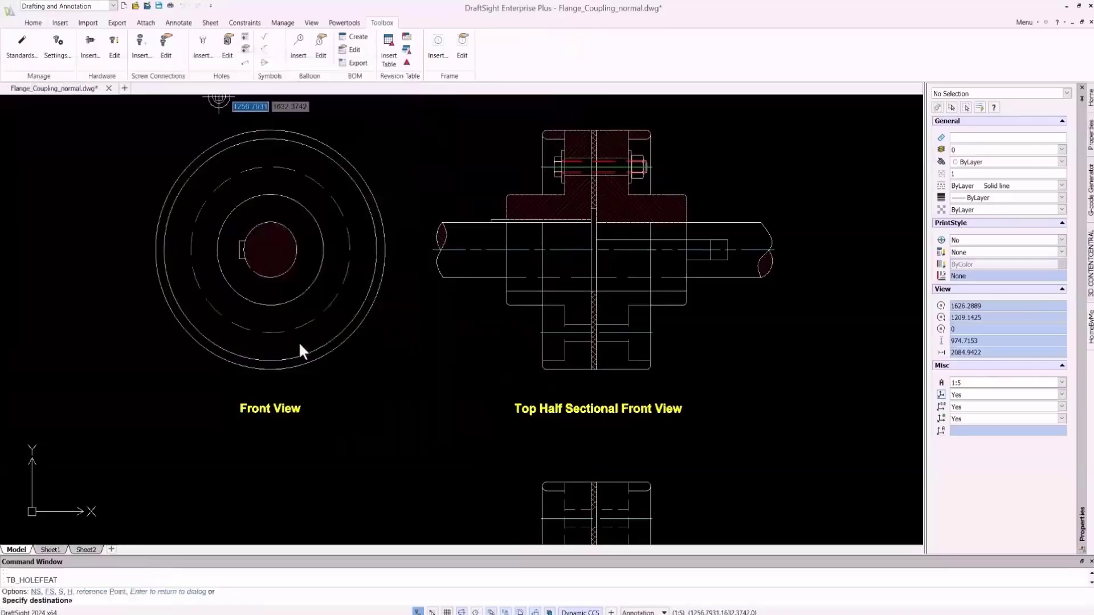
click(270, 167)
key(Escape)
Create a circular pattern of the counterbore hole with 4 elements at 90° about the front view's centre
text(AR)
key(Return)
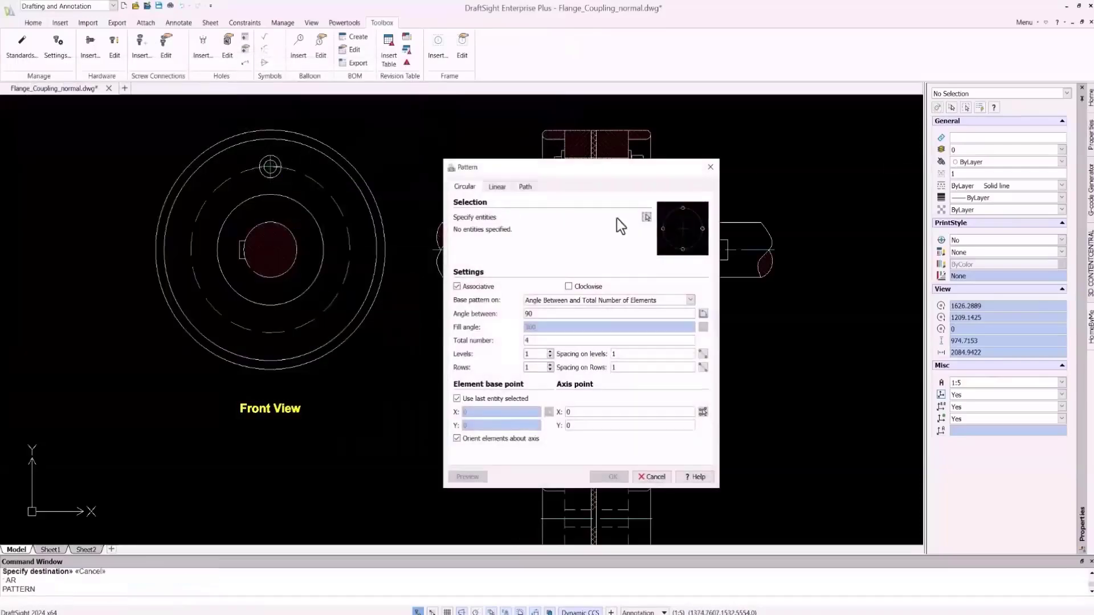
click(647, 217)
click(271, 166)
key(Return)
click(704, 411)
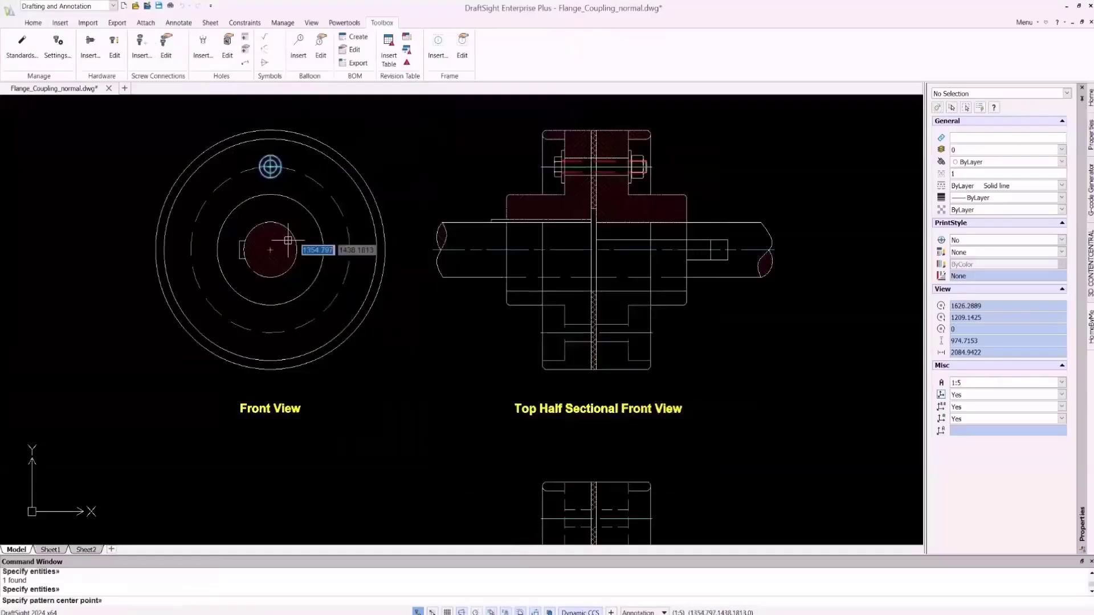
click(271, 249)
click(597, 477)
Add a hole callout to the topmost counterbore hole, with its leader ending above the flange's outer edge
click(245, 64)
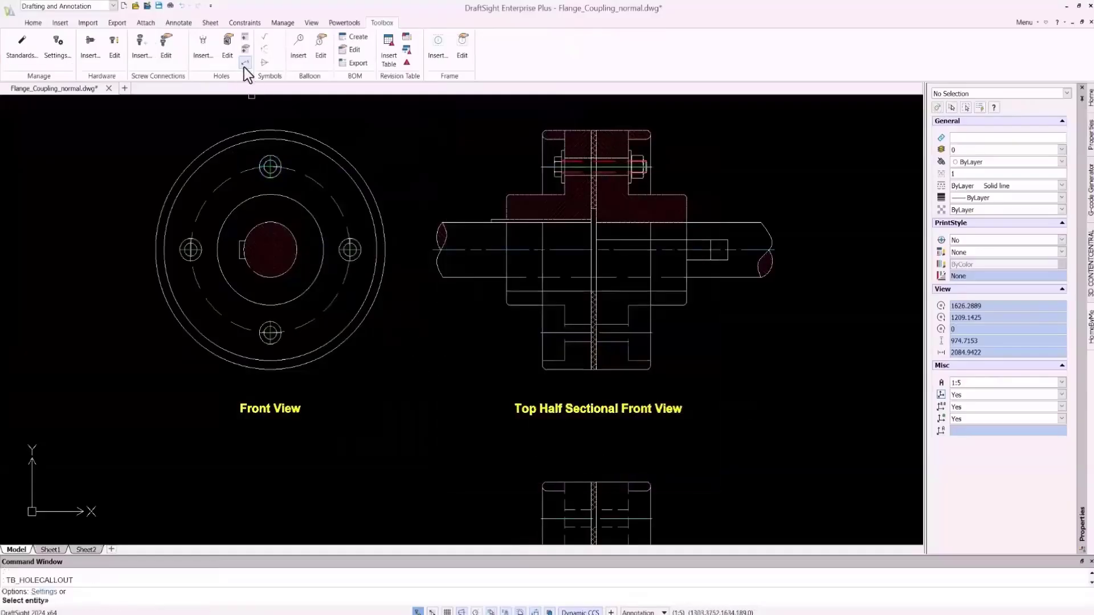
click(271, 166)
click(271, 167)
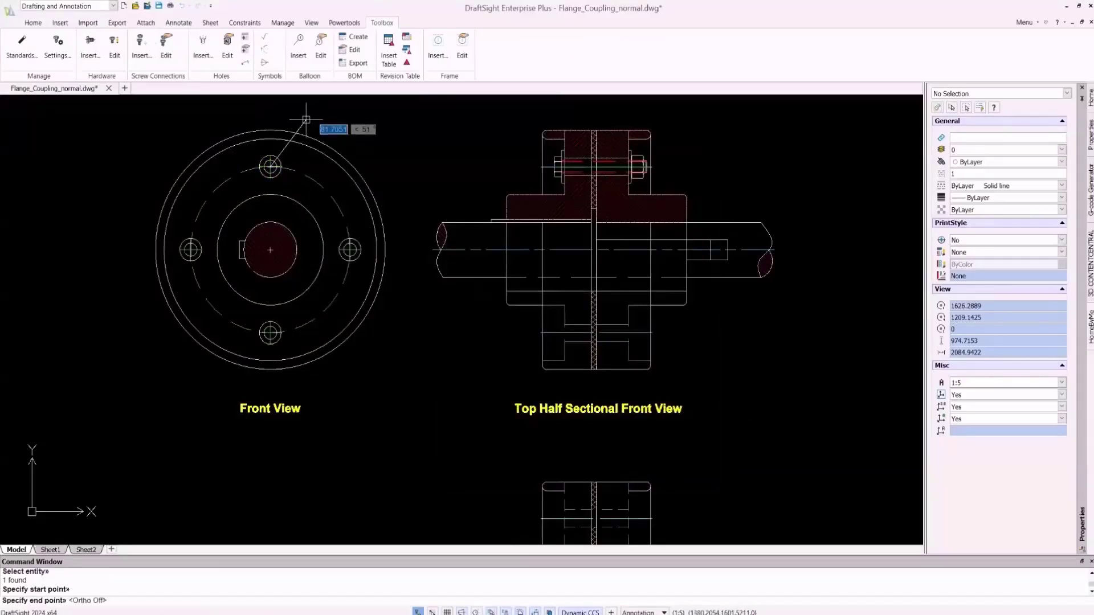
click(306, 120)
Insert an M16x2.0 hex bolt into the topmost front view hole using the Hardware Assistant's hole selection
click(94, 54)
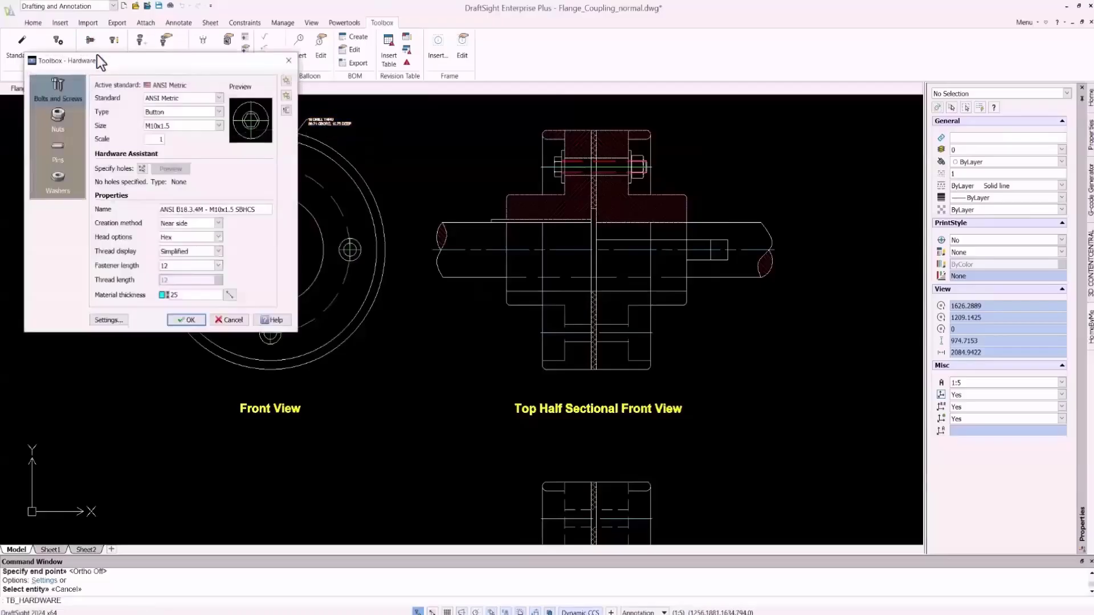
click(142, 168)
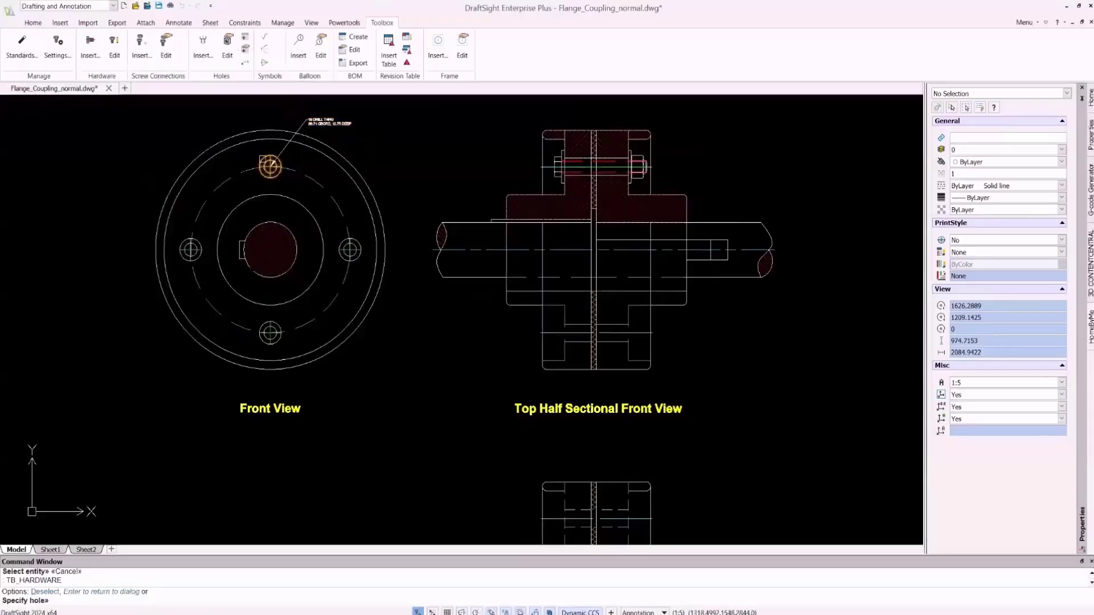
click(270, 166)
key(Return)
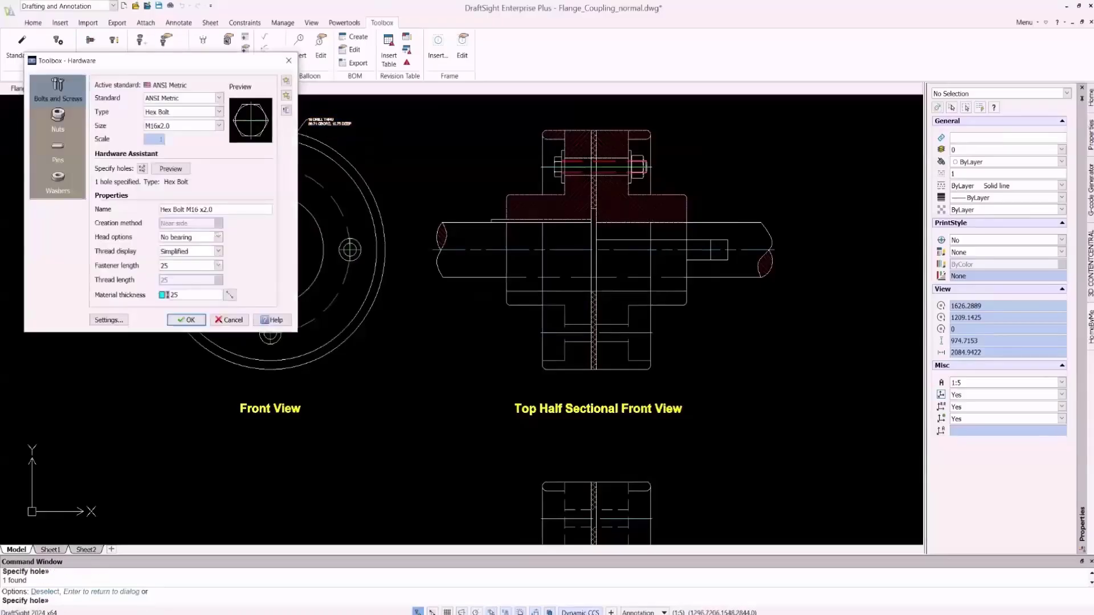
click(286, 96)
click(296, 320)
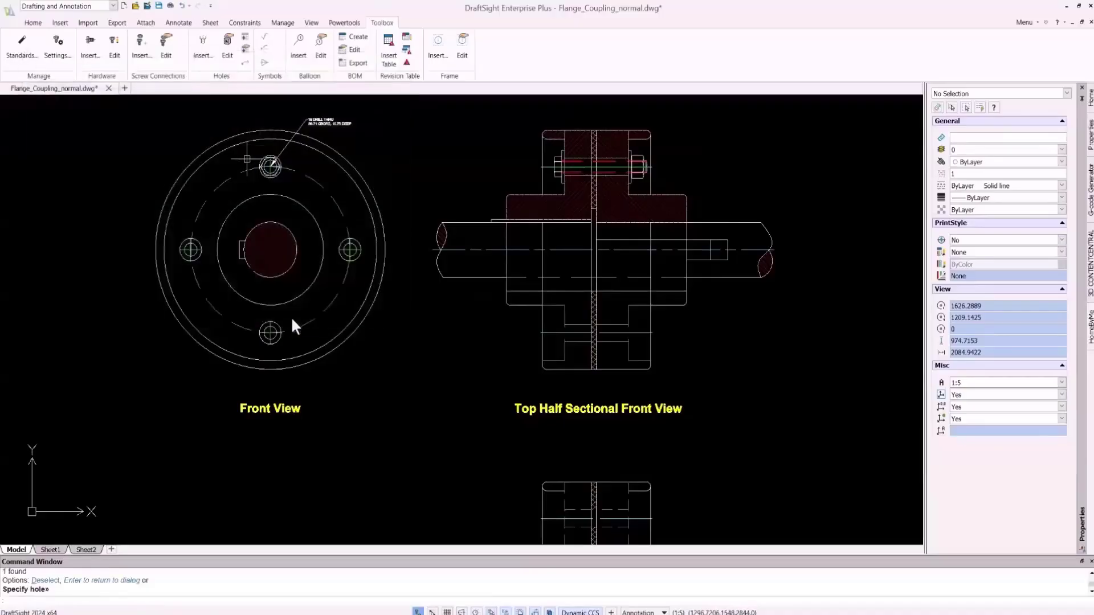
Create a circular pattern of the inserted hex bolt about the front view's centre
key(Return)
click(646, 217)
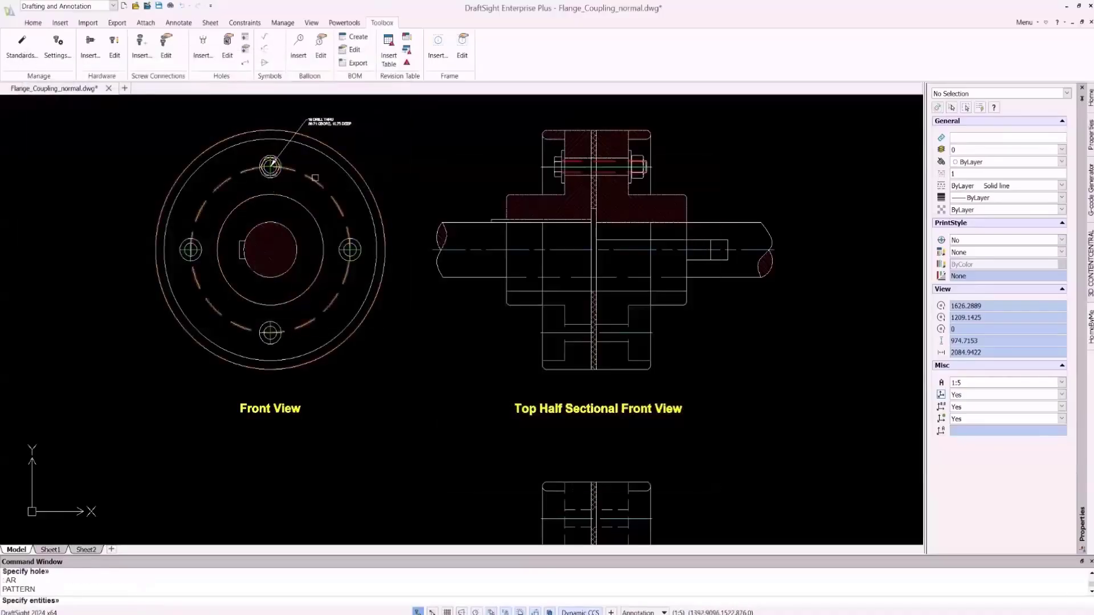
click(275, 172)
click(309, 214)
key(Return)
click(704, 412)
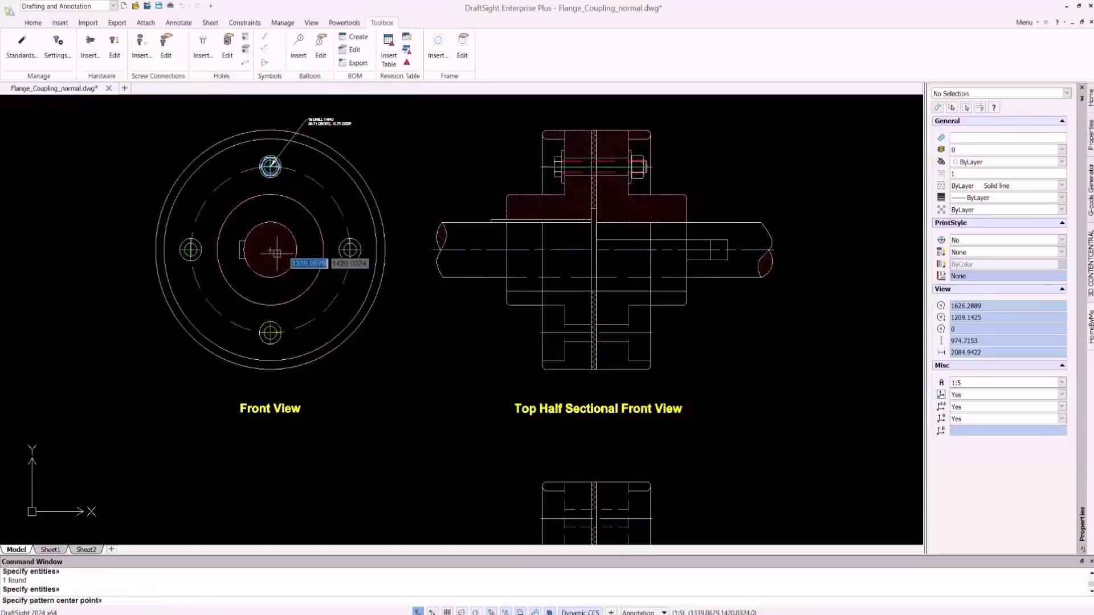
click(270, 249)
click(609, 477)
middle_click(405, 375)
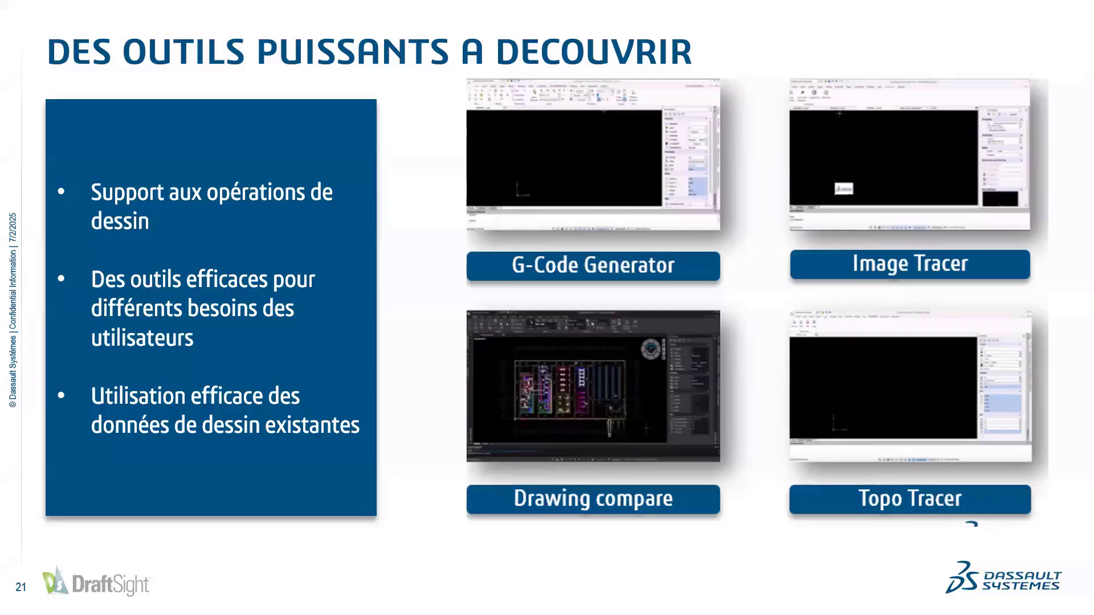
key(Right)
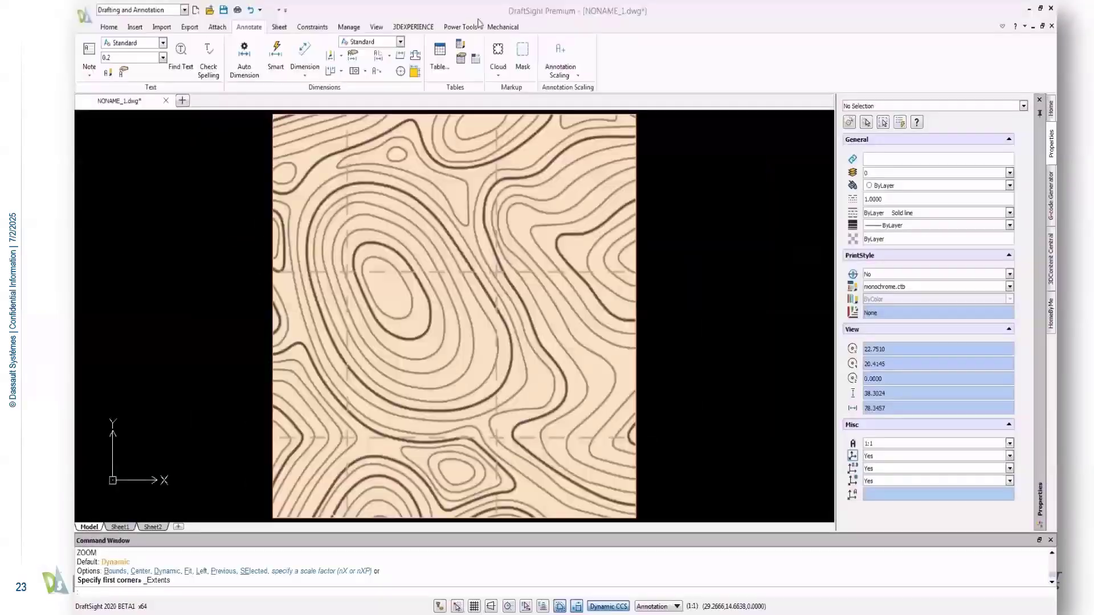
Run TopoTracer on the contour map image, enclosing the whole map in the selection area
click(470, 27)
click(193, 57)
click(269, 112)
click(643, 520)
click(1000, 279)
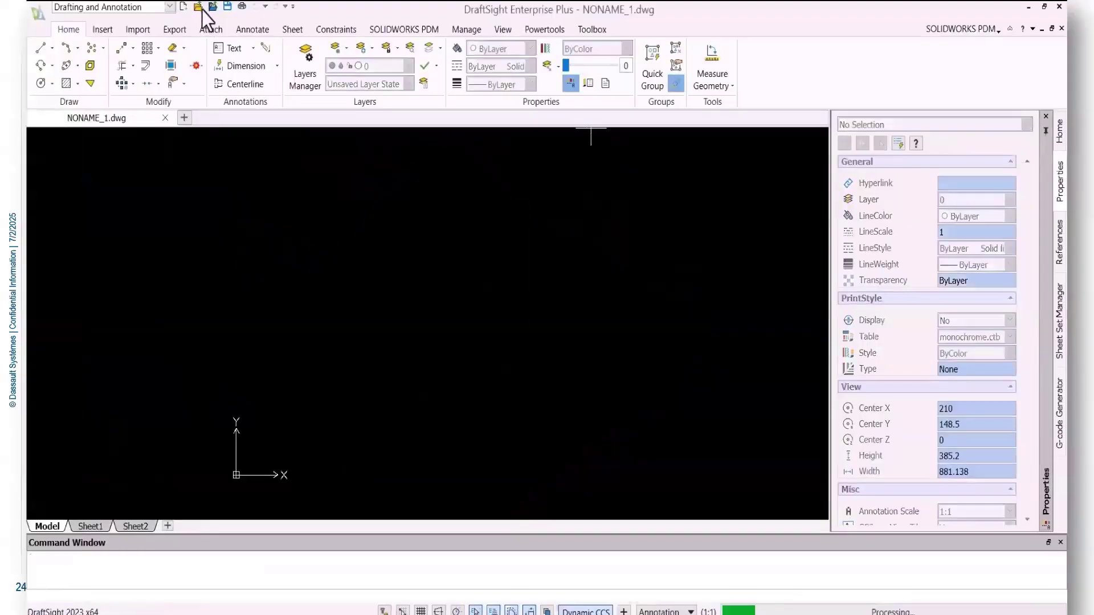
Open the DXF drawing UBW-21161-44764.DXF from the Generate G-code with DraftSight folder
click(206, 9)
click(952, 577)
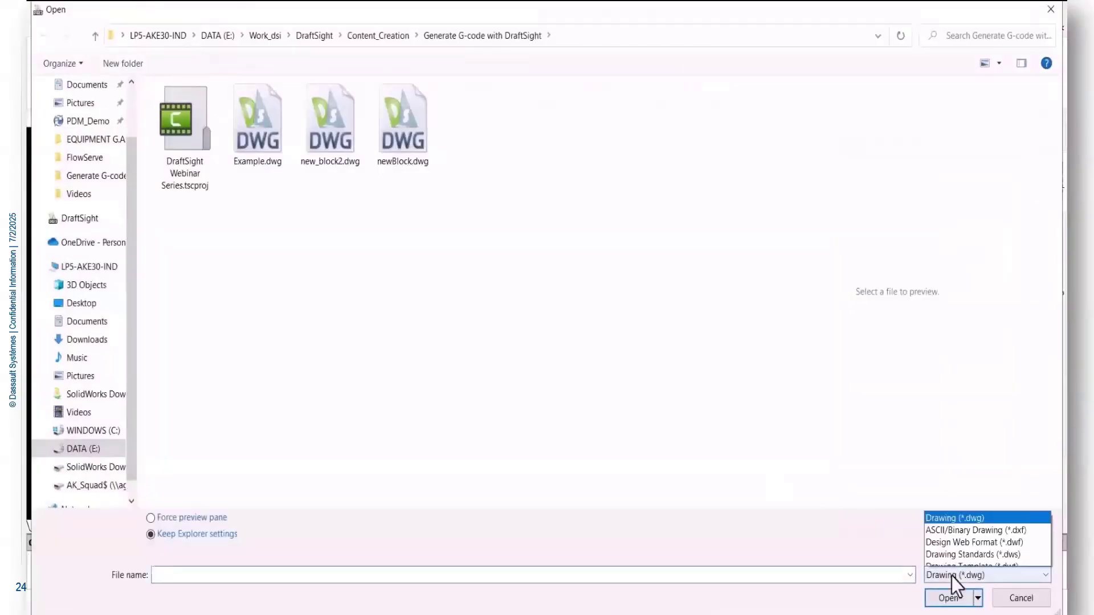
click(976, 531)
click(475, 126)
click(935, 595)
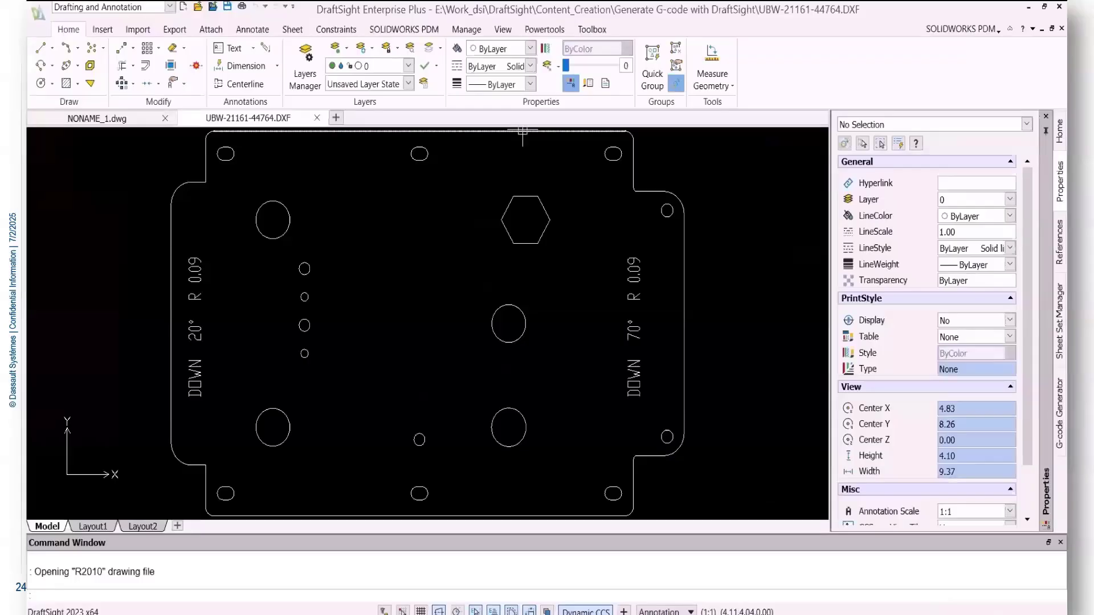
Start the 2D G-code Generator and choose 2D Toolpath as the path and drill cycle
click(544, 29)
click(109, 64)
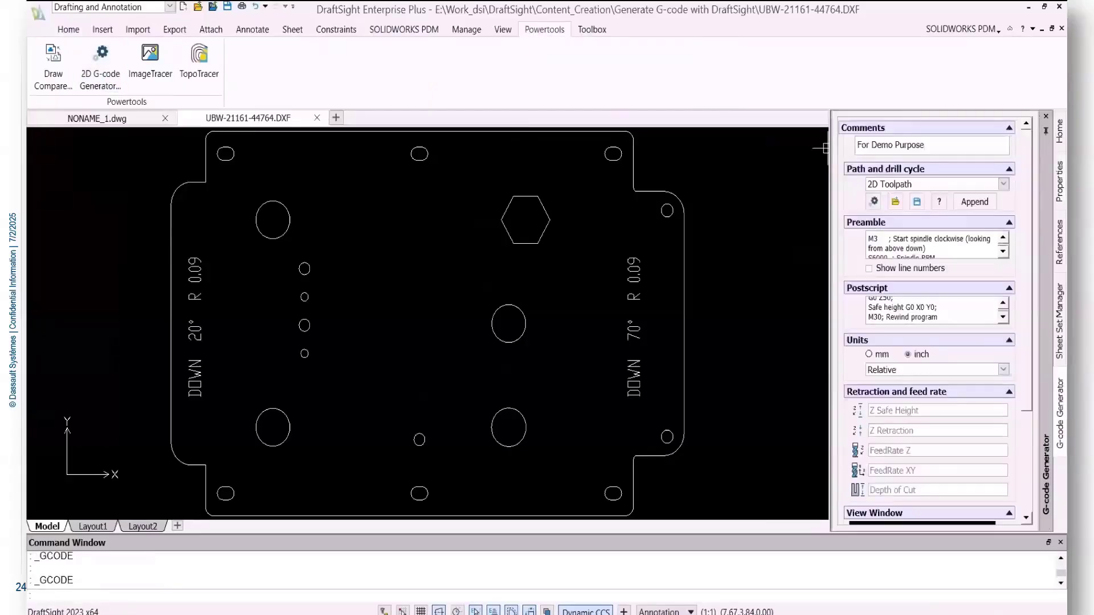
click(977, 185)
click(932, 201)
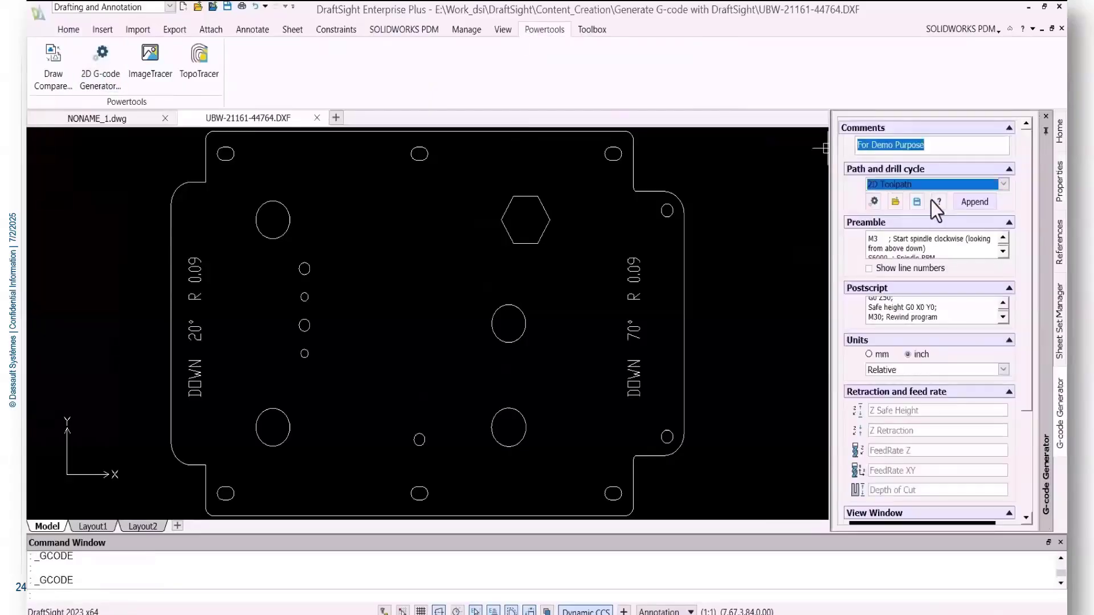
Specify the entire plate, including its outline, holes and text, as the entities for the toolpath
click(874, 201)
scroll(456, 255, down, 1)
click(188, 132)
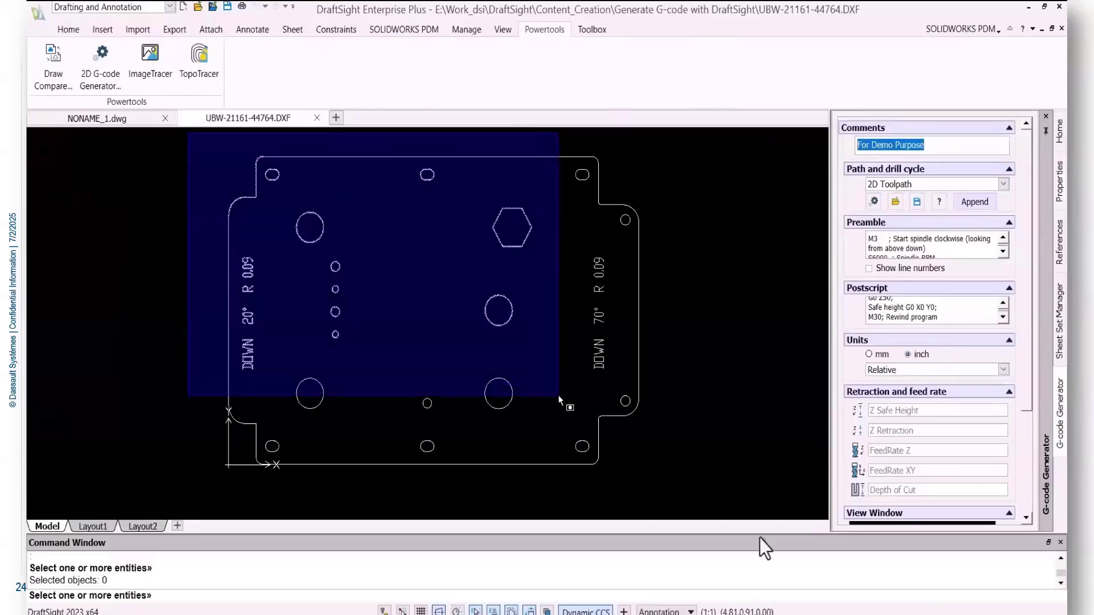
click(750, 509)
key(Return)
Review the G-code preamble, postscript and unit settings, keeping inch units and Relative coordinates
drag(867, 236, 915, 317)
click(896, 370)
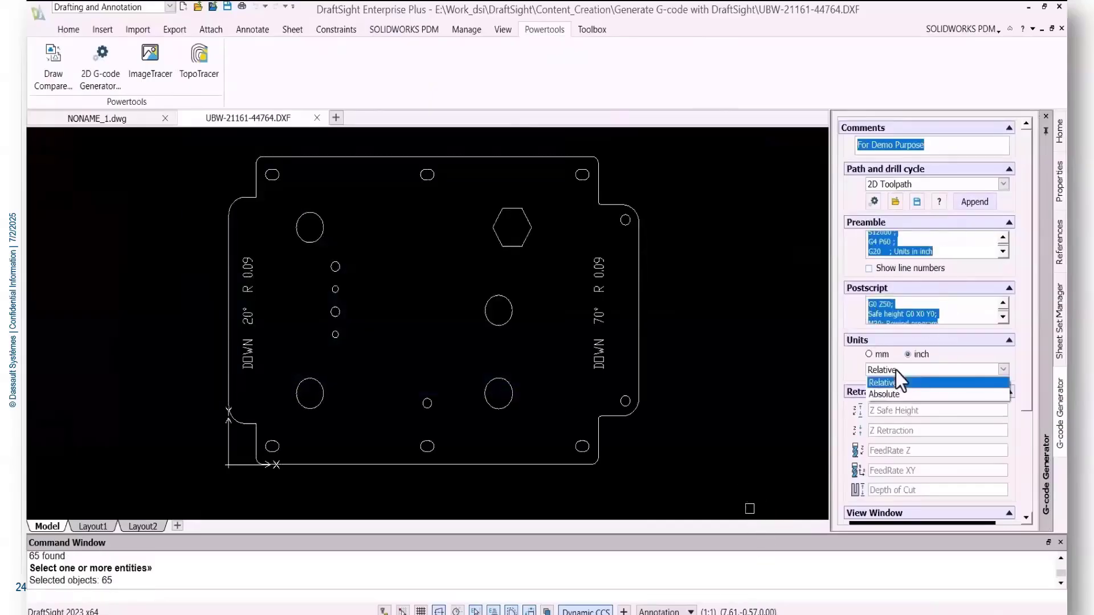
click(896, 371)
scroll(1029, 323, down, 3)
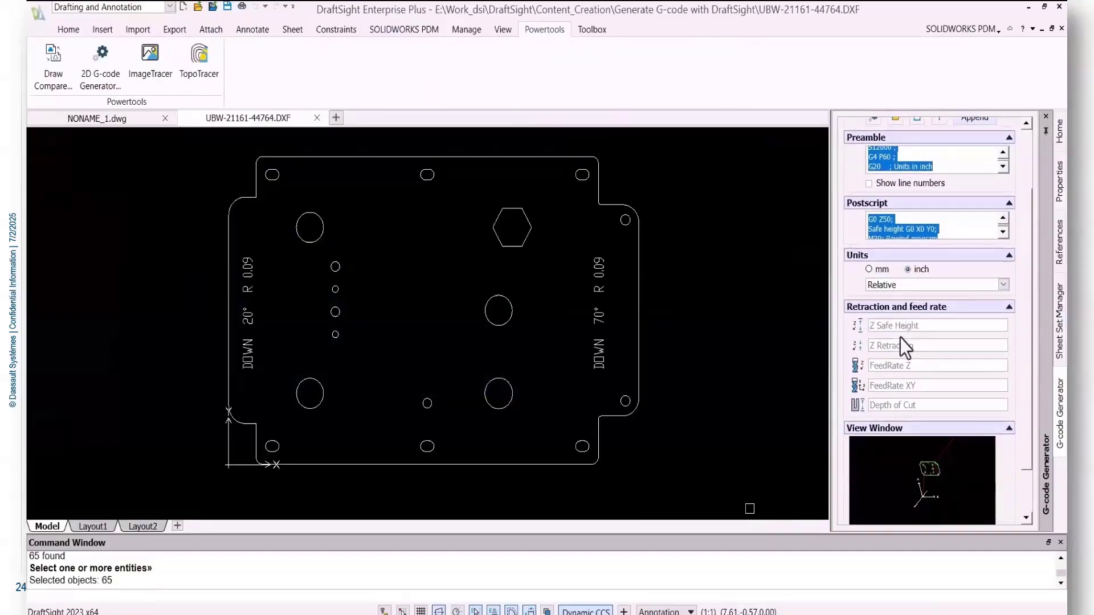
Save the generated G-code as a text file named G-Code in the tmp folder
scroll(1027, 326, down, 2)
scroll(1033, 238, up, 5)
click(917, 190)
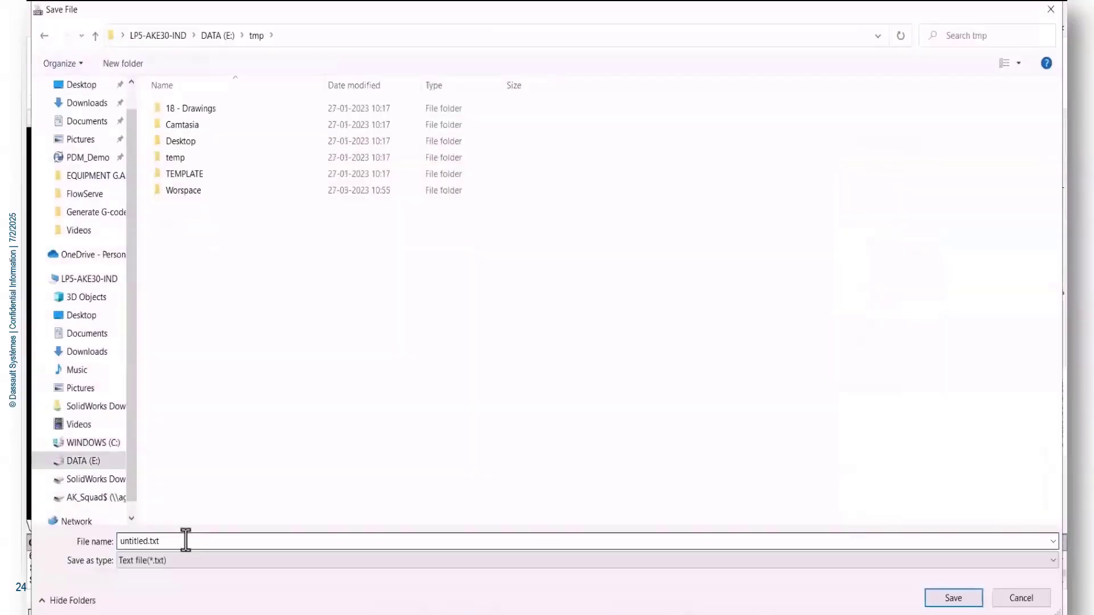
triple_click(186, 540)
text(G-Code)
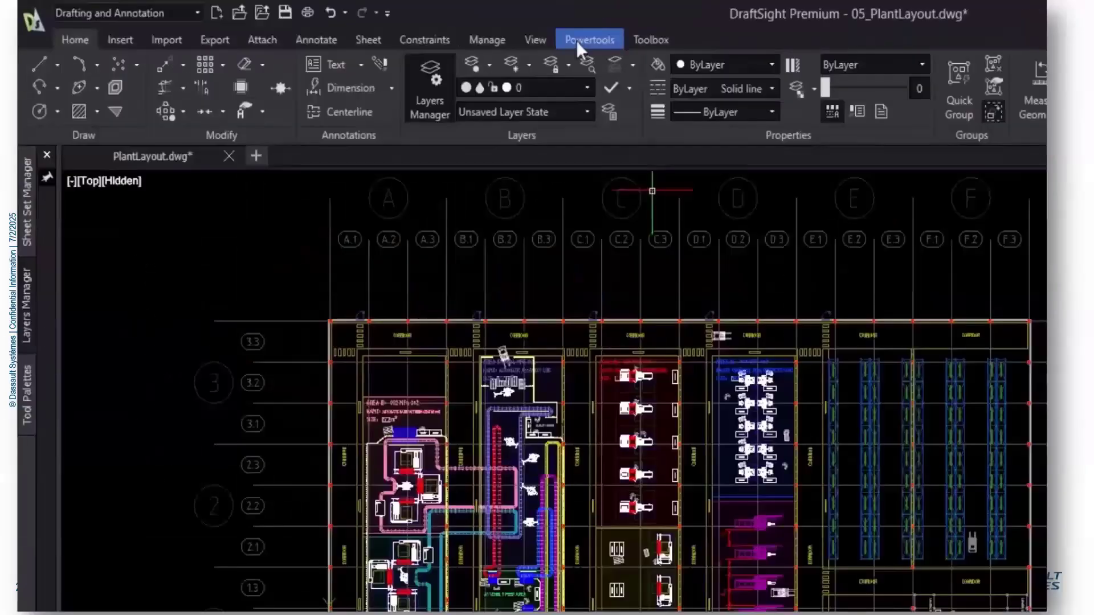
Compare the plant layout with 02_PlantLayout.dwg using Drawing Compare and go to the first difference
click(387, 25)
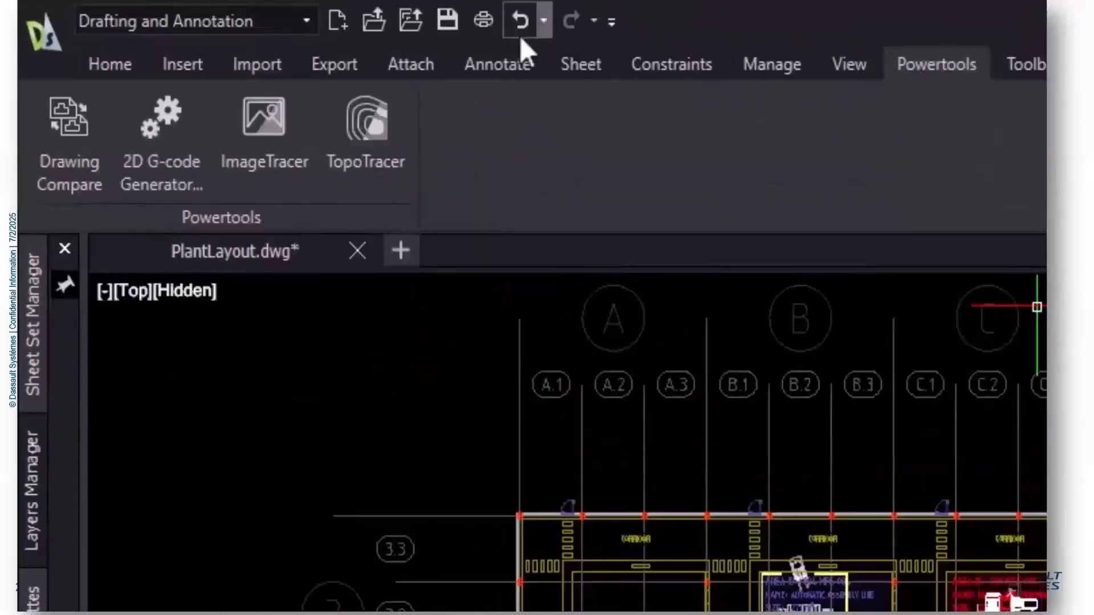
click(57, 178)
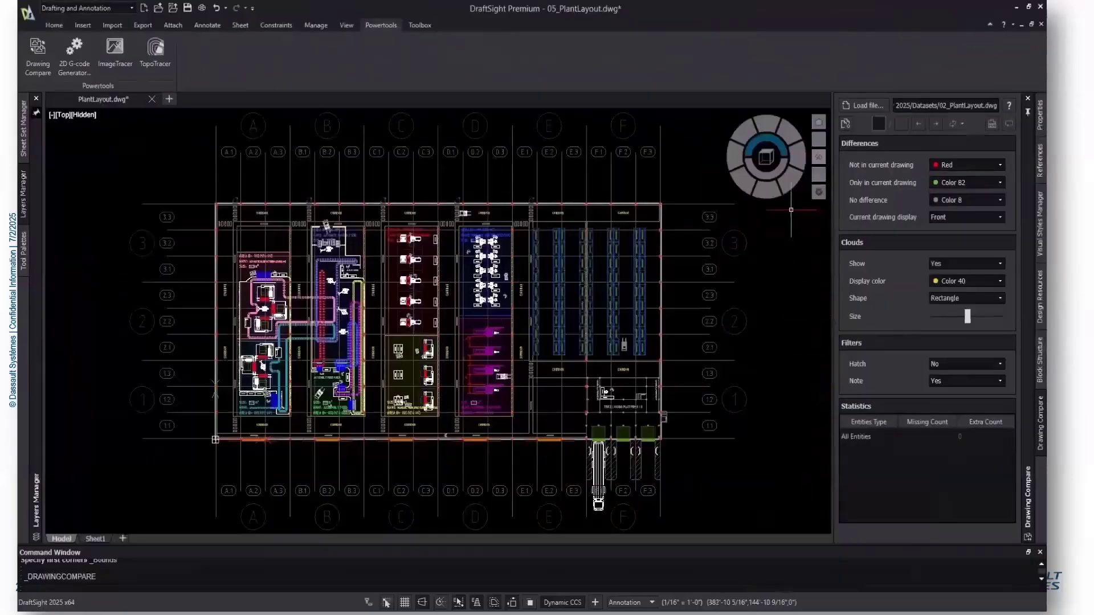
click(867, 111)
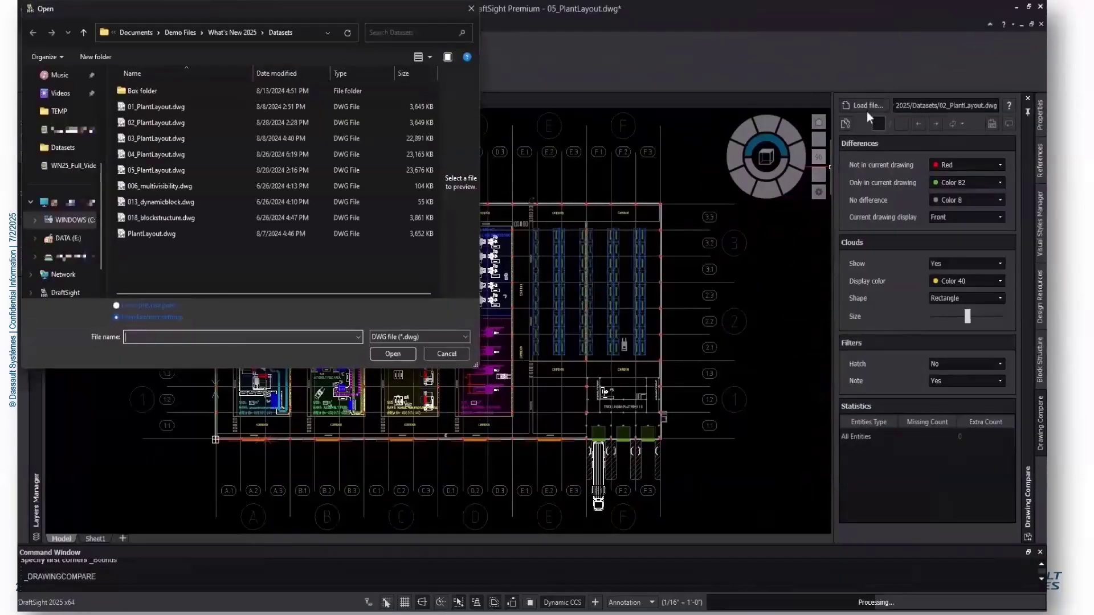
double_click(210, 121)
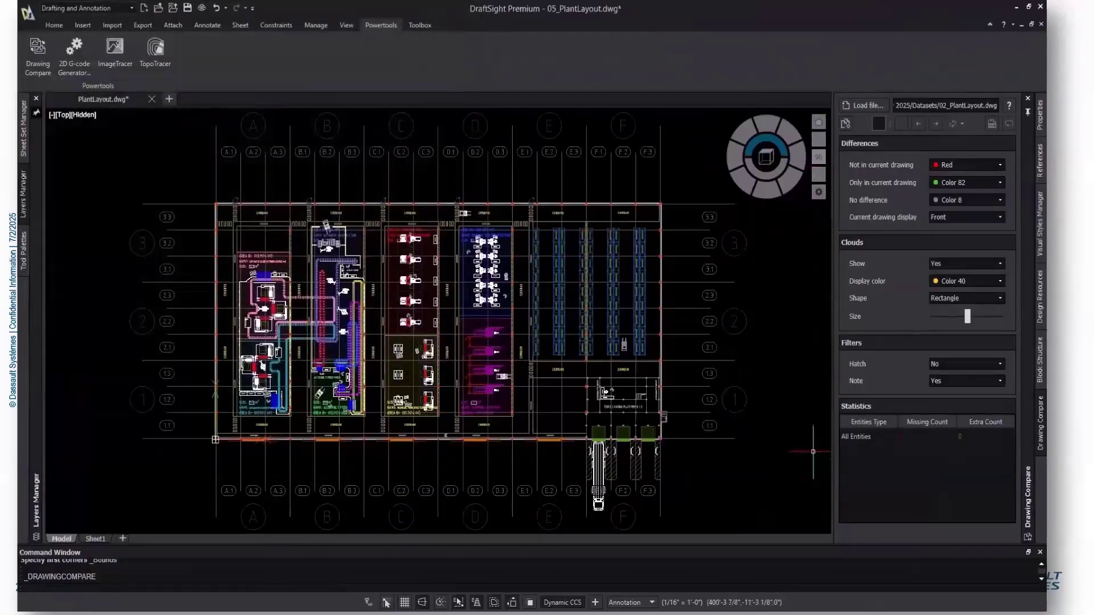
click(845, 125)
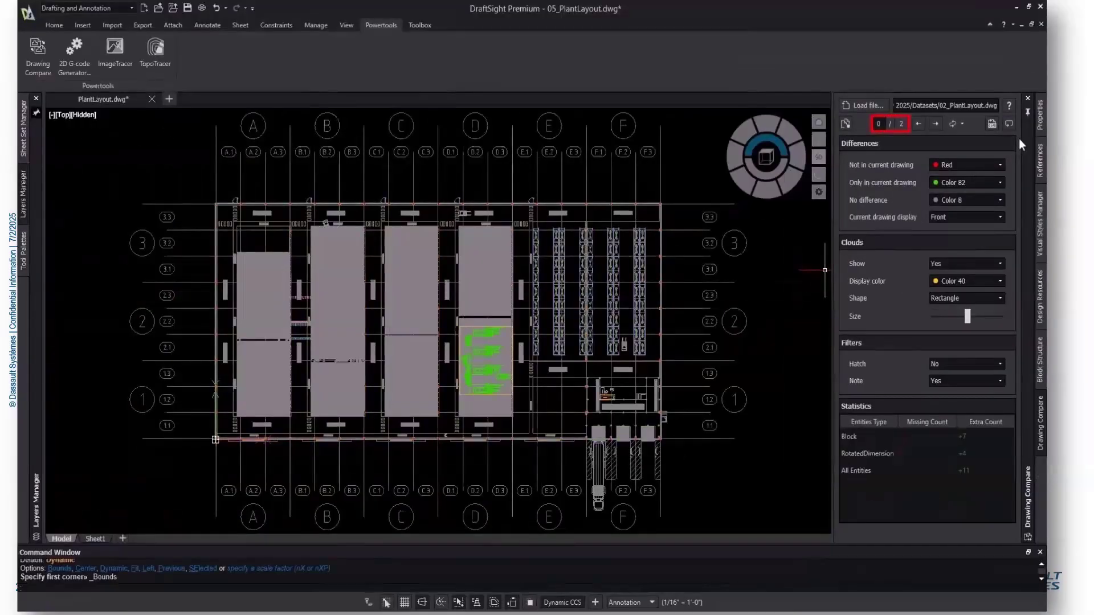
click(936, 124)
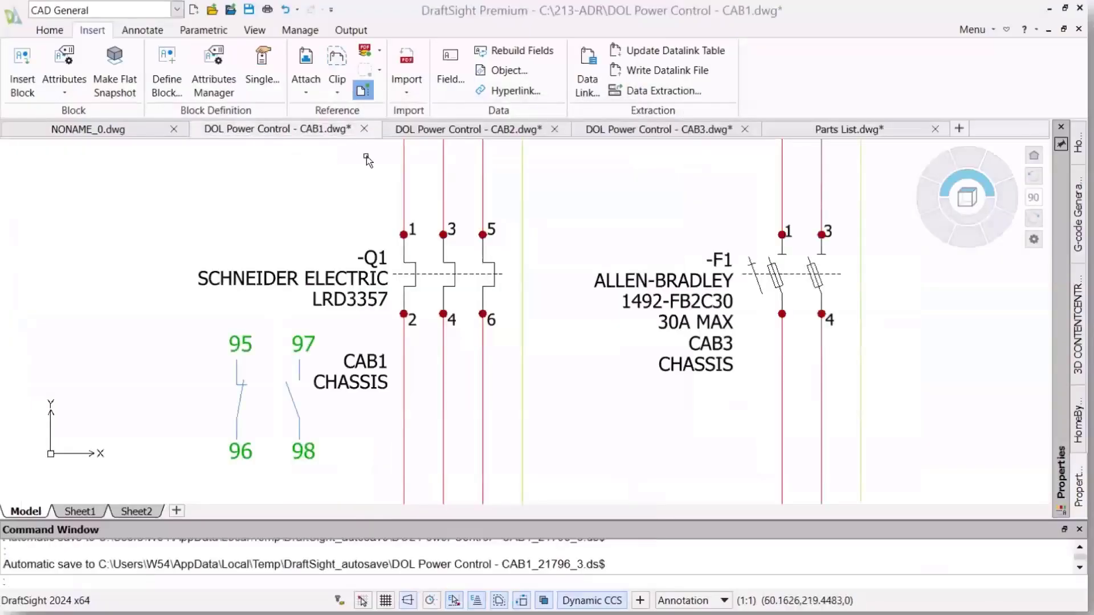
Look over the CAB2, CAB3 and Parts List drawings and the Parts.xlsx workbook in Excel
click(449, 130)
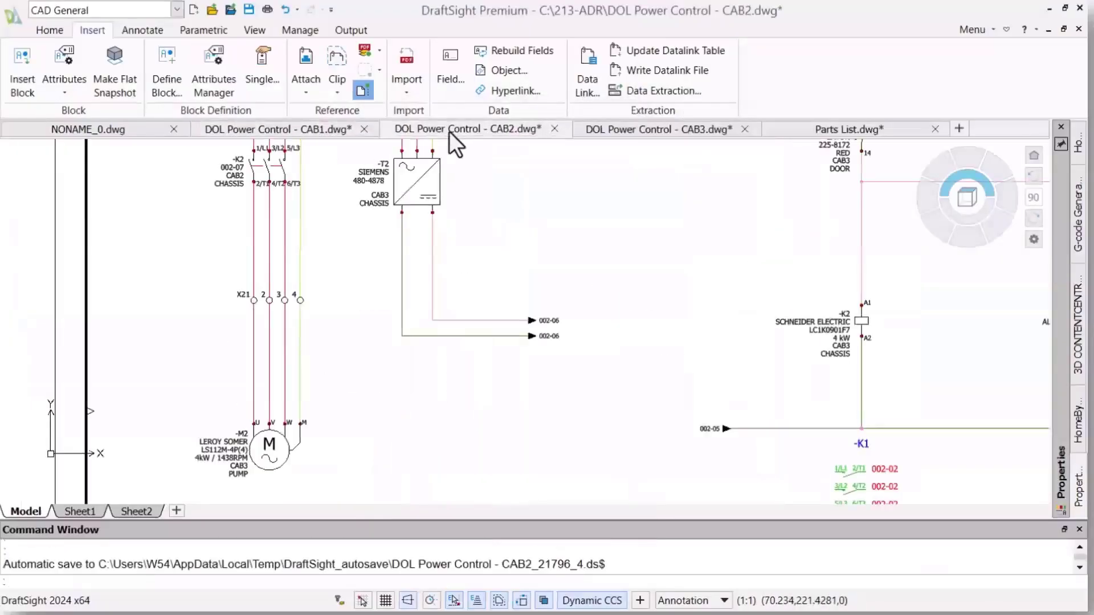
click(668, 129)
click(886, 132)
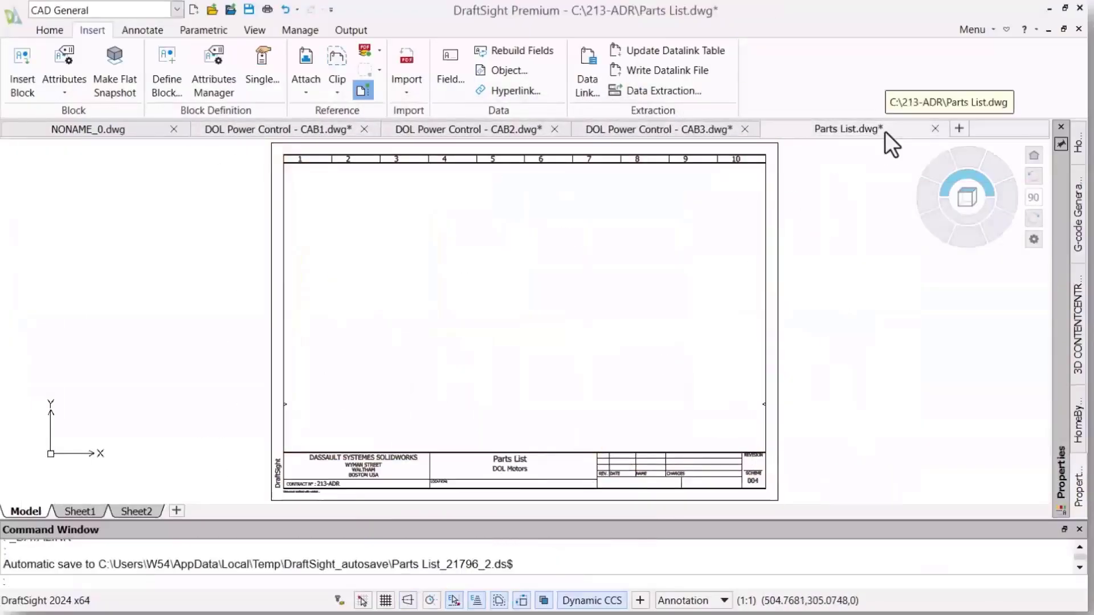
key(alt+Tab)
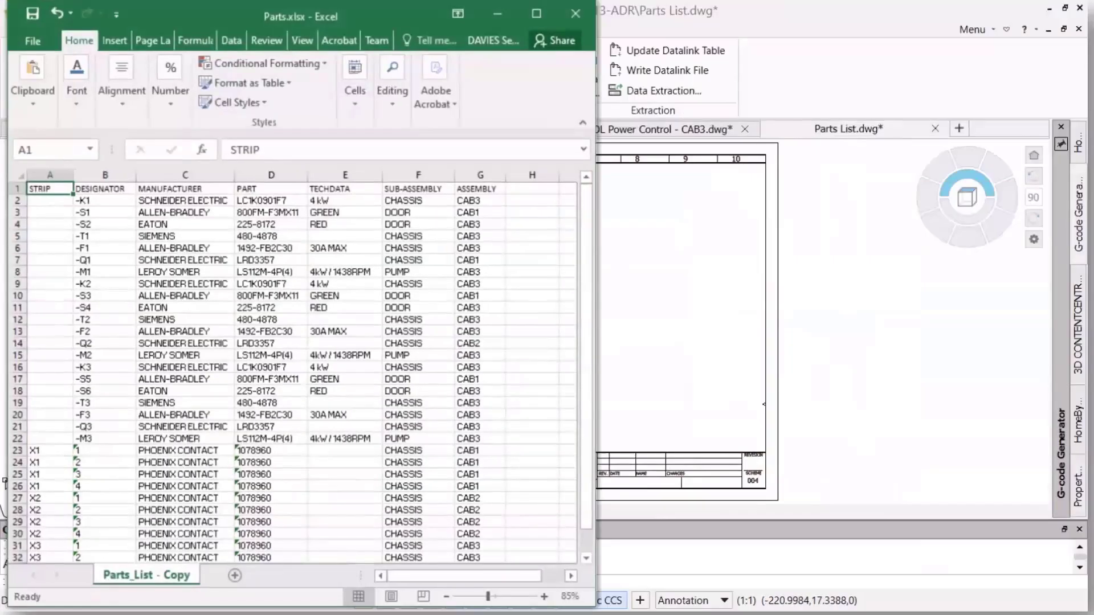
click(498, 14)
Create a data link named Parts List Link in the Parts List drawing and connect it to Parts.xlsx
click(583, 83)
click(374, 203)
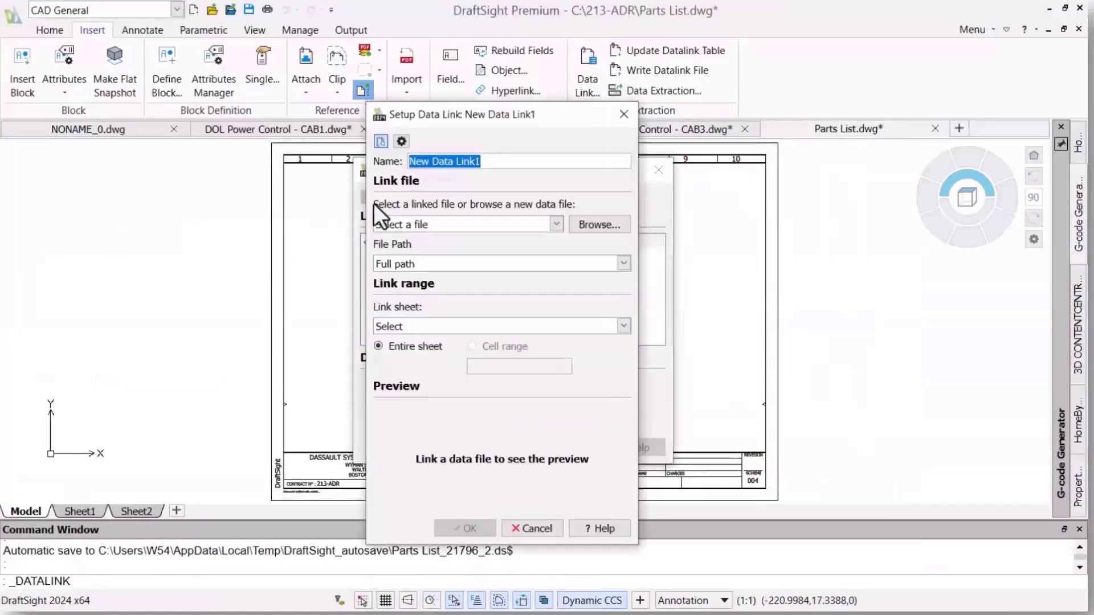
text(Parts List Link)
click(581, 226)
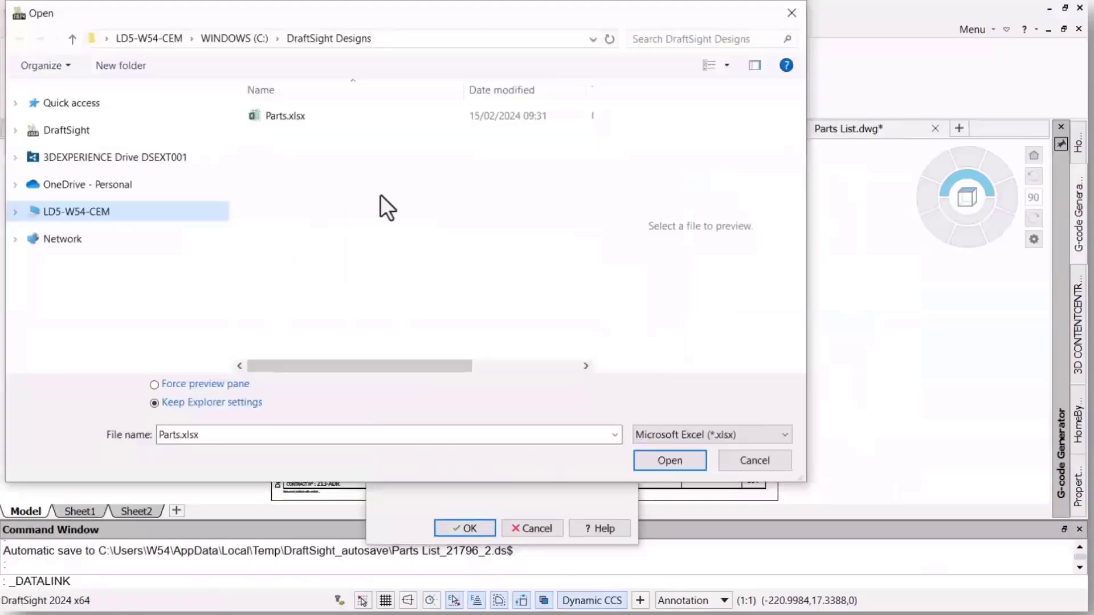
click(276, 116)
click(664, 461)
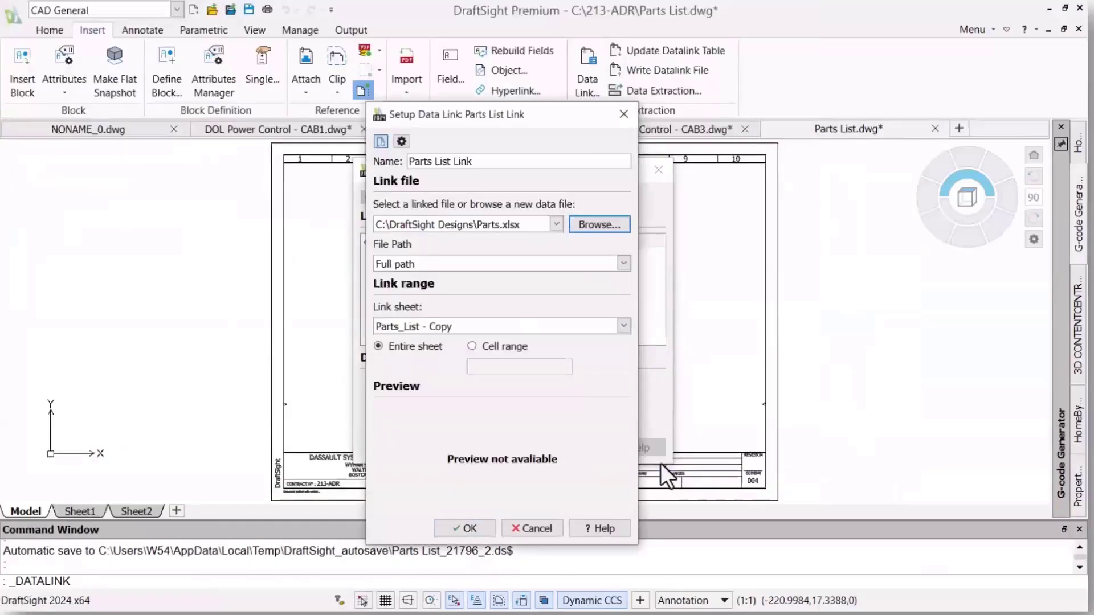
Limit the Parts List Link to the cell range A1:G34 and accept the data link
click(494, 347)
click(497, 365)
text(A1:G34)
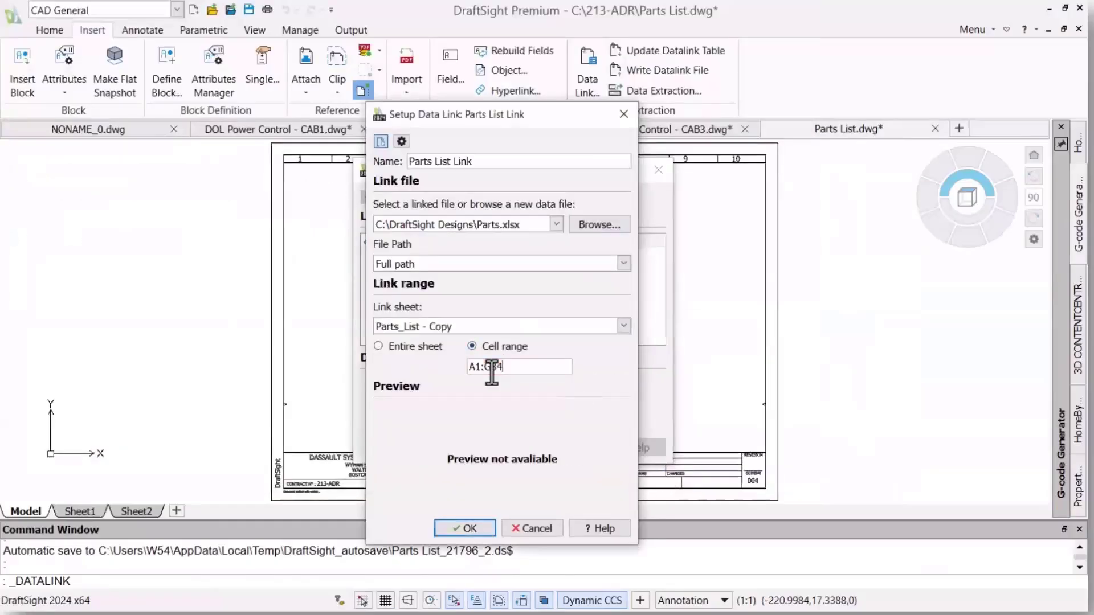
click(458, 528)
click(504, 453)
Insert a table from the Parts List Link data link near the upper-left corner inside the drawing frame
text(TABLE)
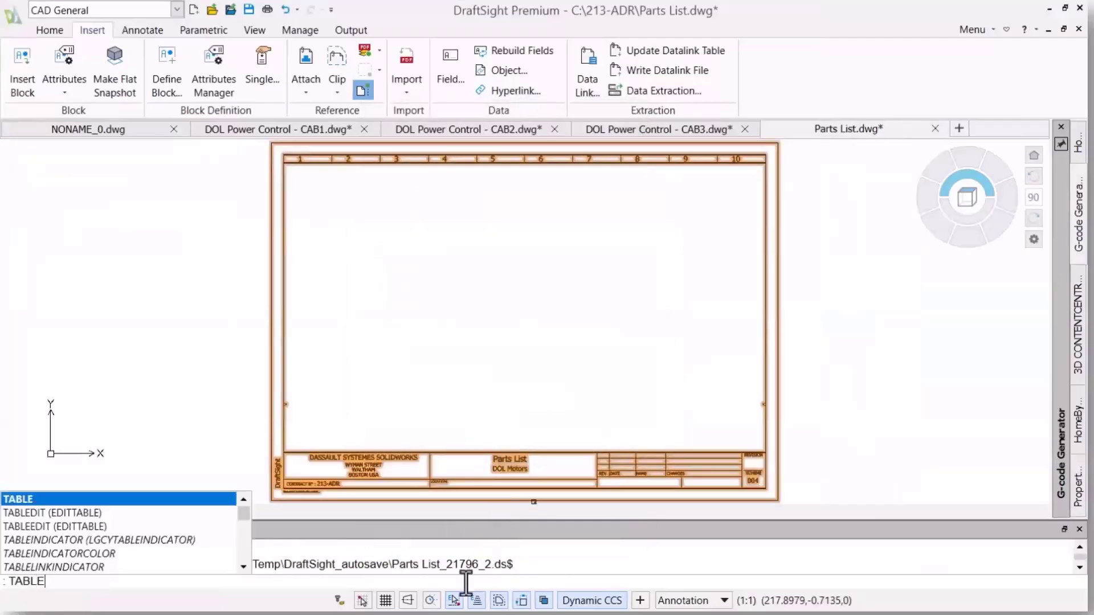
key(Return)
click(319, 403)
click(506, 401)
click(469, 416)
click(577, 420)
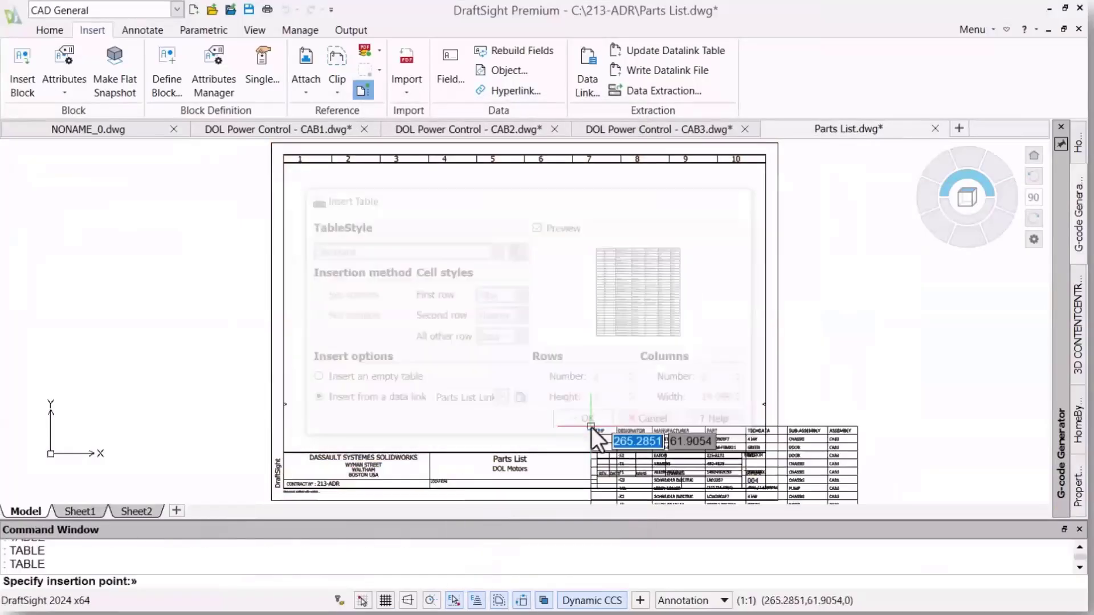
click(308, 177)
Unlock the part number cell in the -Q3 row of the linked table
click(610, 145)
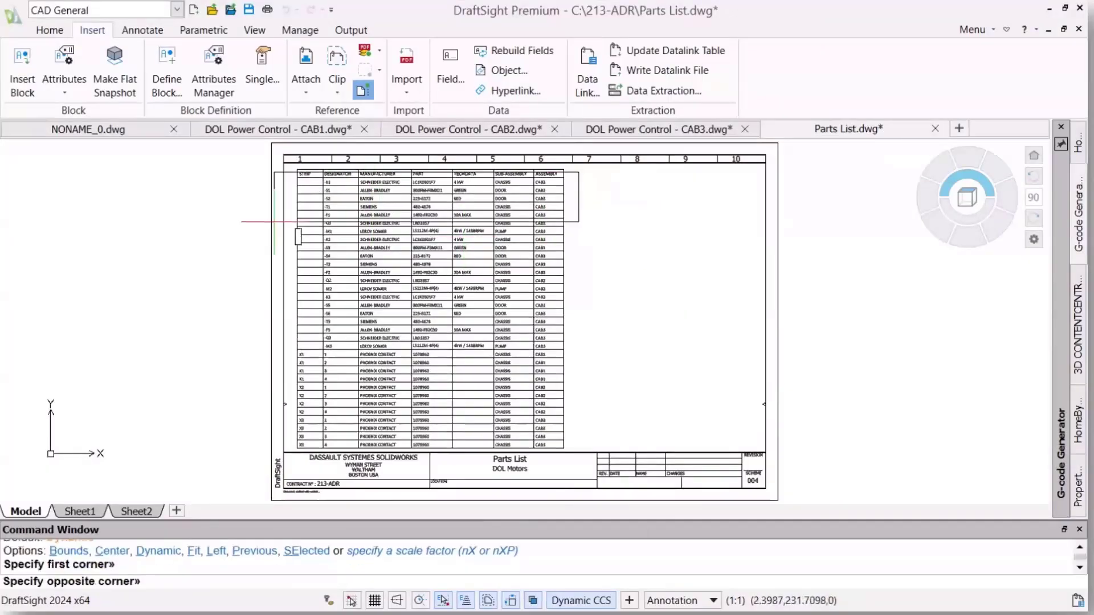
click(245, 255)
middle_drag(570, 502, 567, 186)
middle_drag(612, 502, 611, 307)
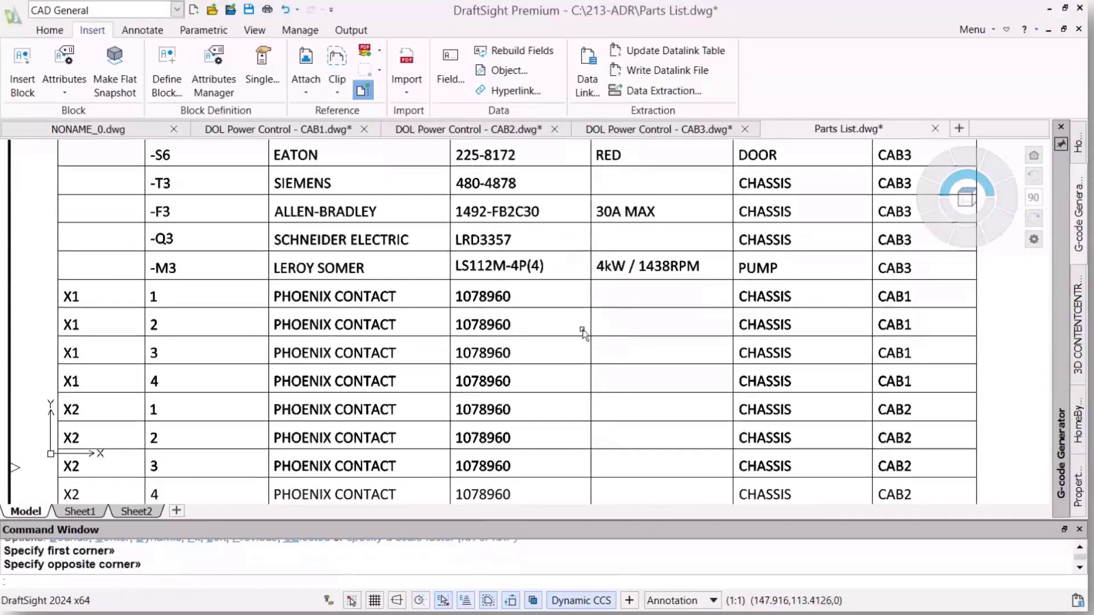
click(498, 241)
right_click(499, 241)
mouse_move(574, 349)
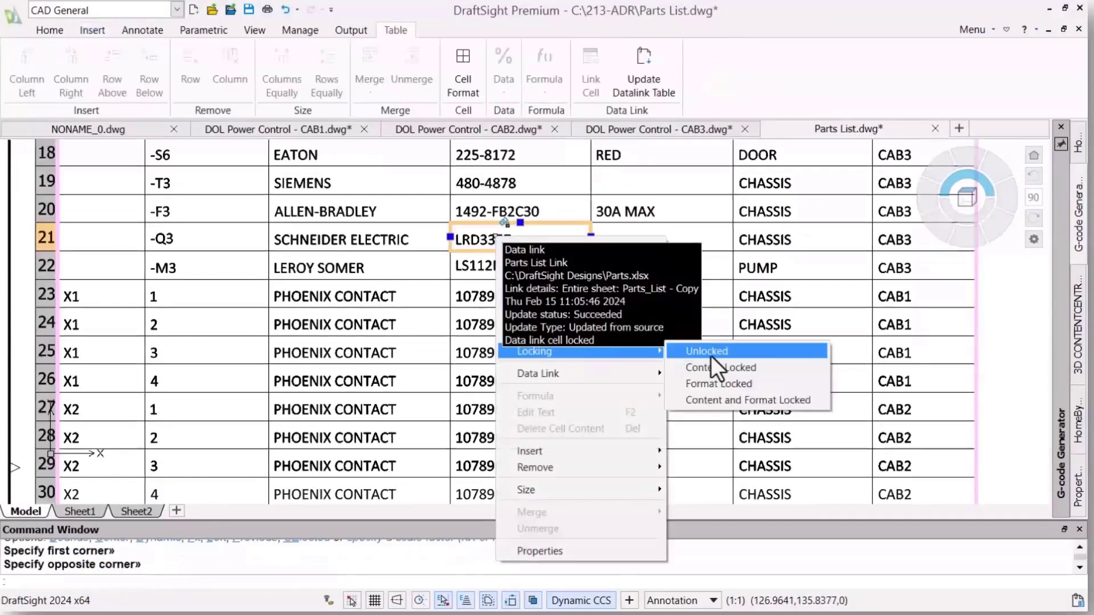
click(735, 349)
Set the part number in the -Q3 row to LRD350
double_click(499, 241)
key(BackSpace)
key(BackSpace)
text(0)
click(863, 104)
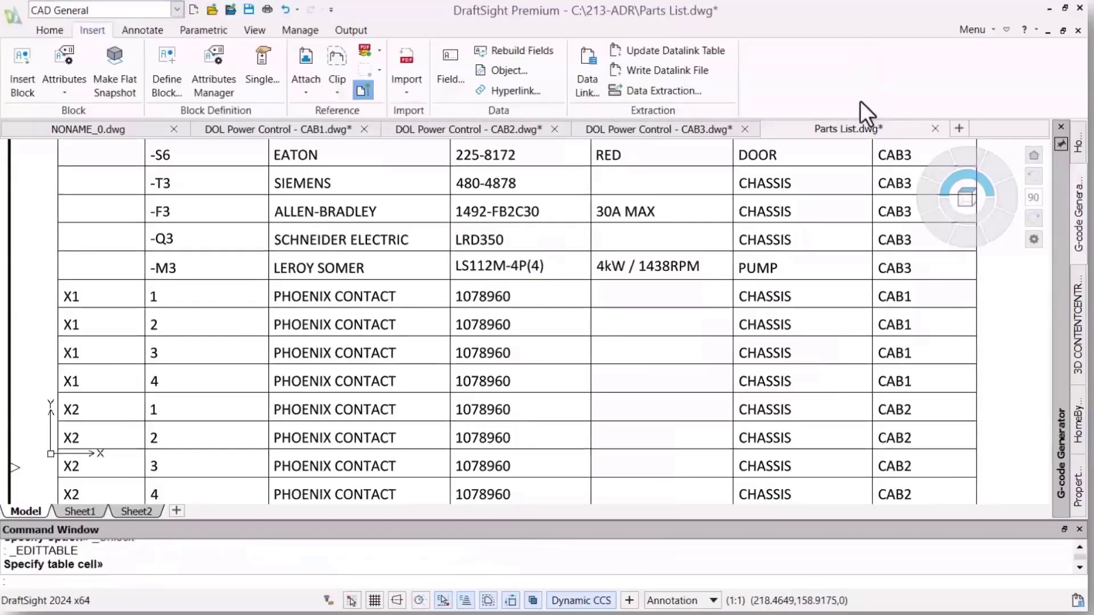
Write the edited table back to its data link file and check the -Q3 part cell D21 in Excel
click(684, 71)
click(648, 166)
key(Return)
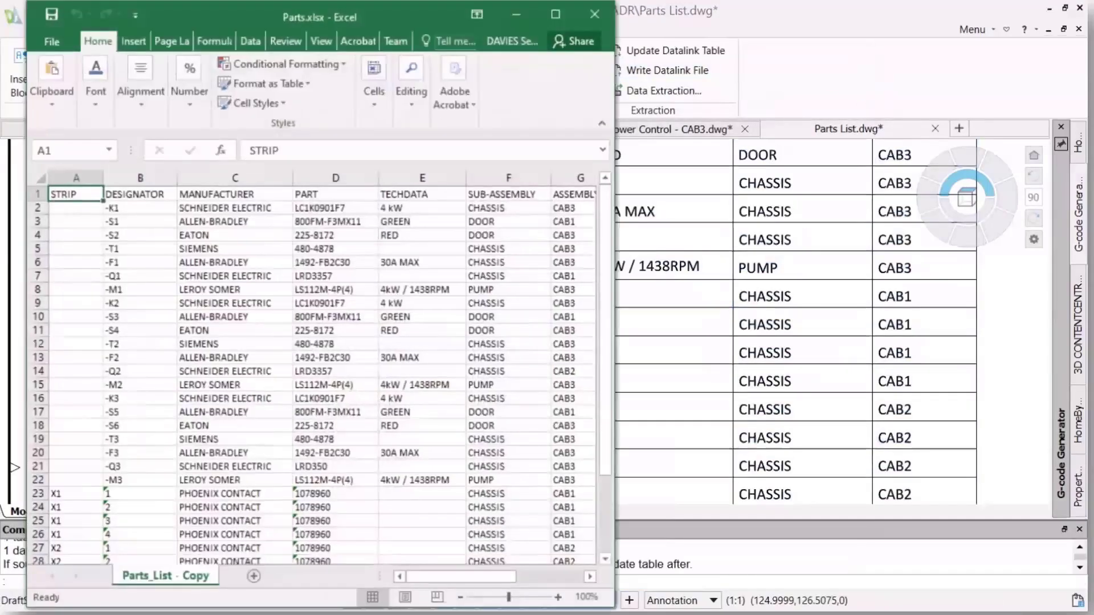
click(354, 464)
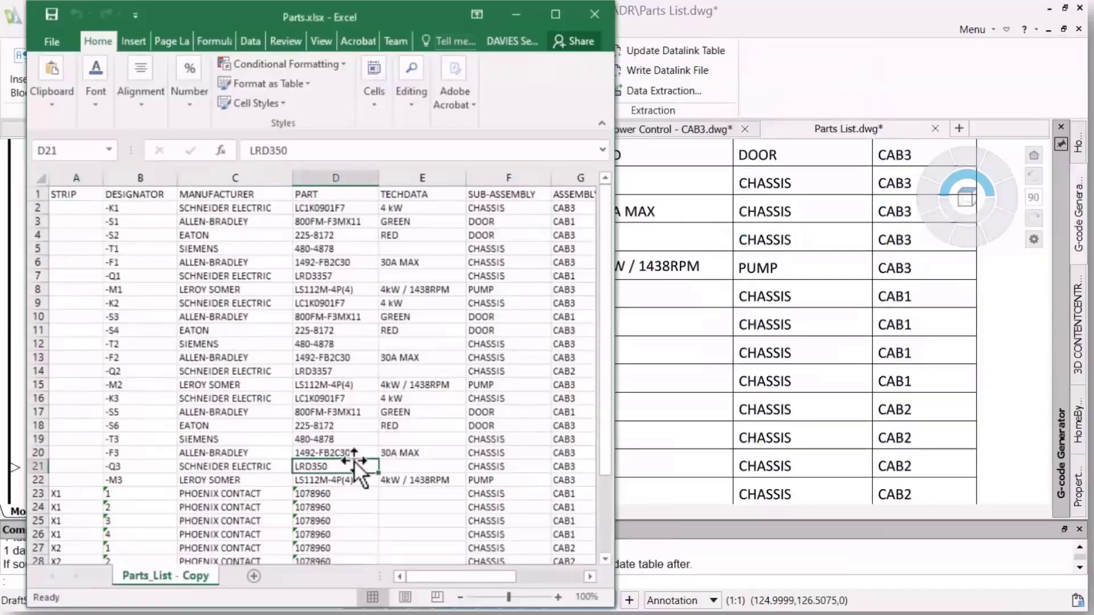
Delete the STRIP column from the Parts_List - Copy sheet and return to the Parts List drawing
drag(607, 479, 604, 548)
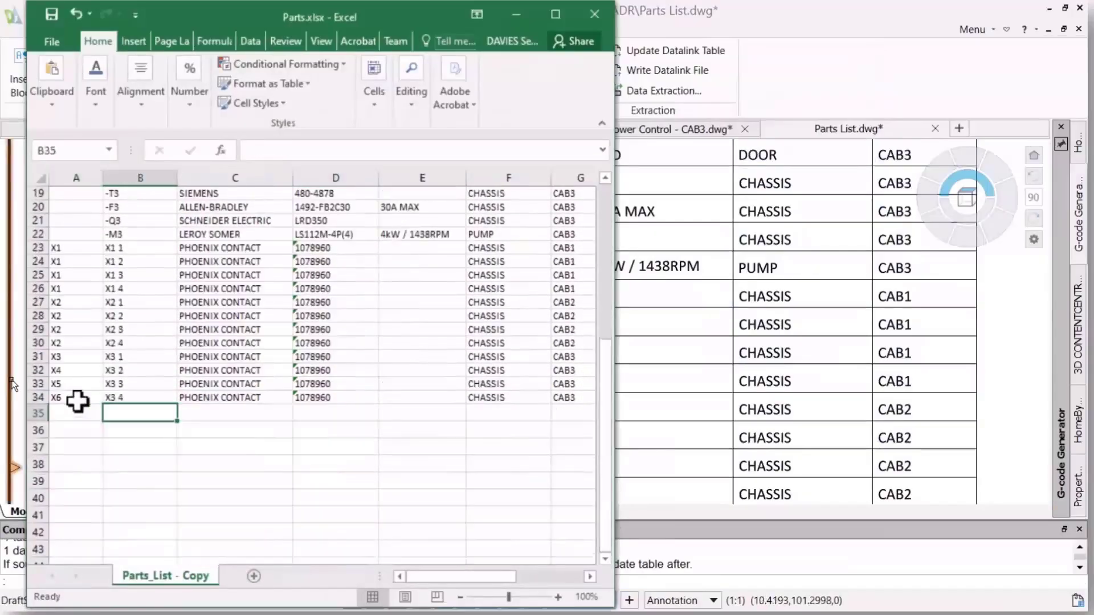
drag(607, 388, 617, 184)
click(76, 178)
right_click(78, 178)
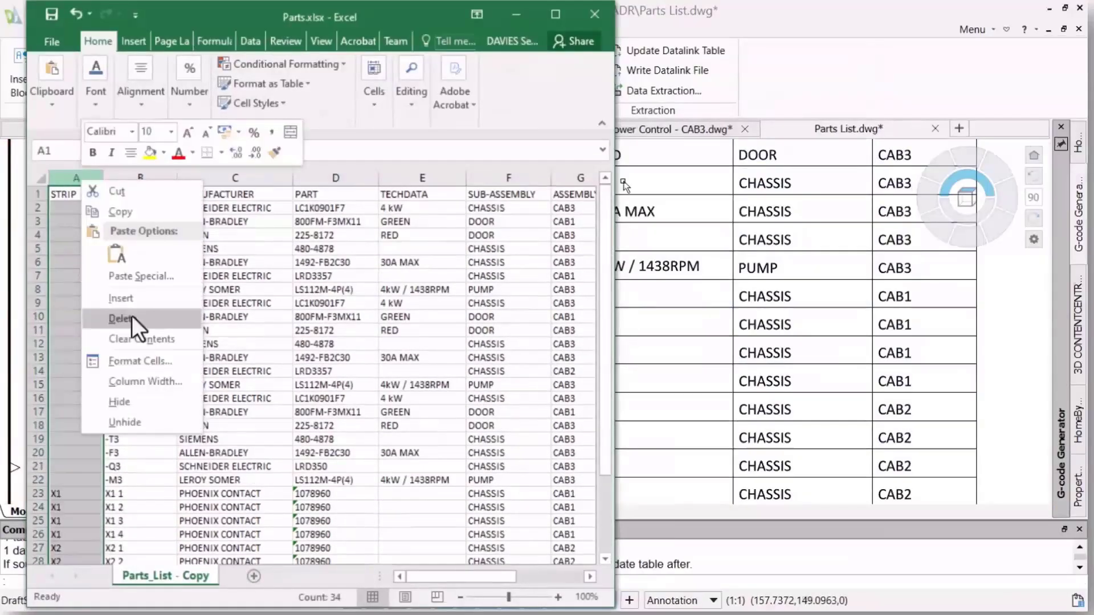
click(132, 315)
click(516, 14)
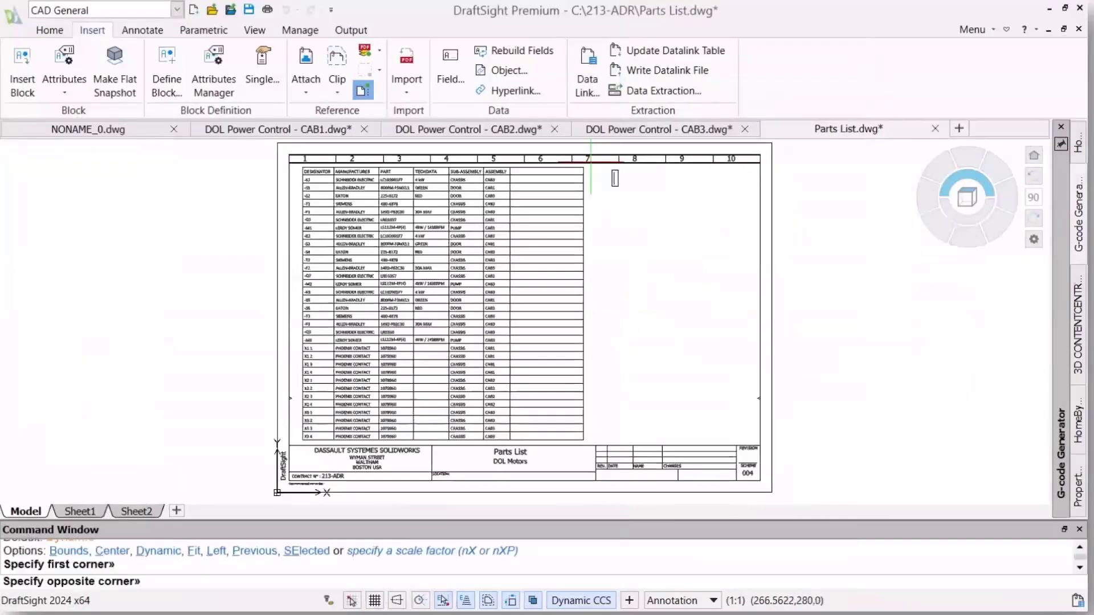
Change the cell range of the Parts List Link to A1:F34 and look over the parts table
click(591, 162)
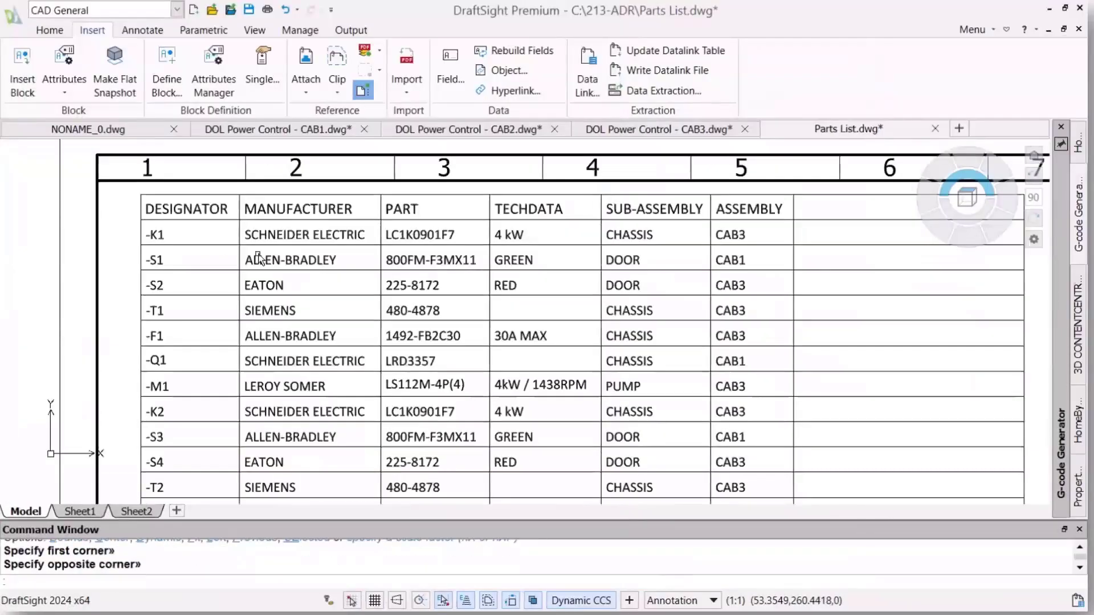
click(589, 85)
click(387, 198)
click(502, 371)
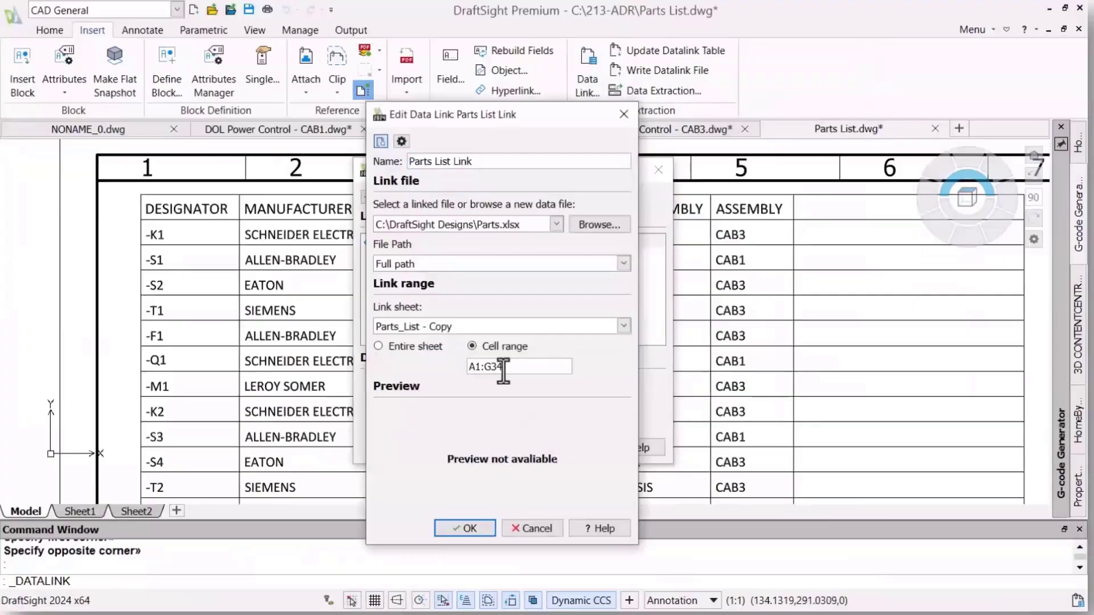
key(BackSpace)
text(F)
click(474, 527)
click(509, 446)
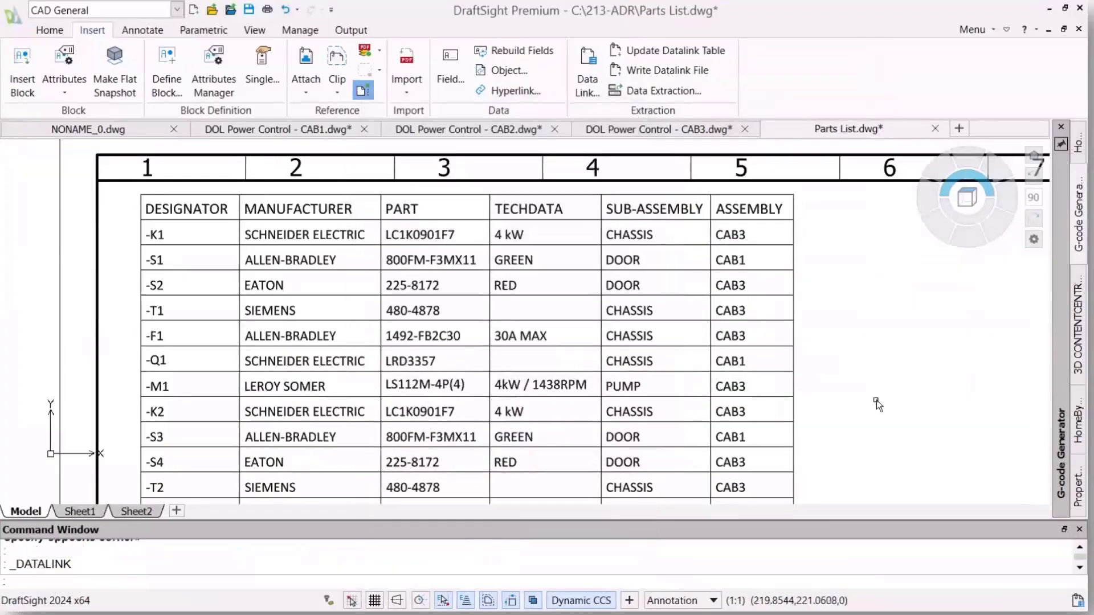
middle_drag(872, 356, 858, 63)
middle_drag(824, 499, 831, 134)
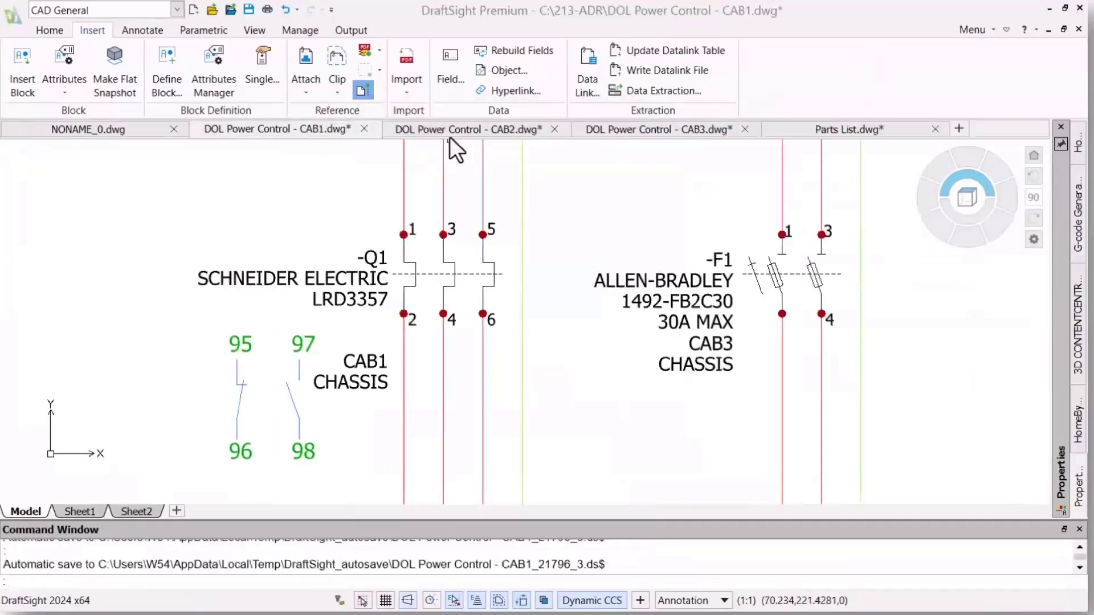
View the CAB2 and CAB3 power control drawings and return to the blank Parts List drawing
click(450, 131)
click(668, 127)
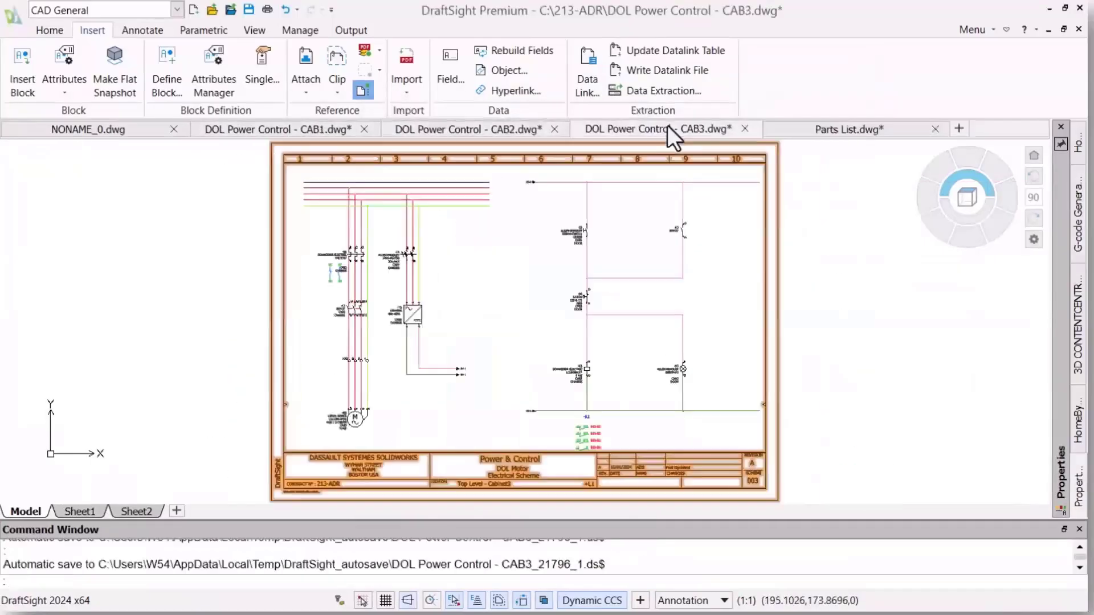
click(885, 132)
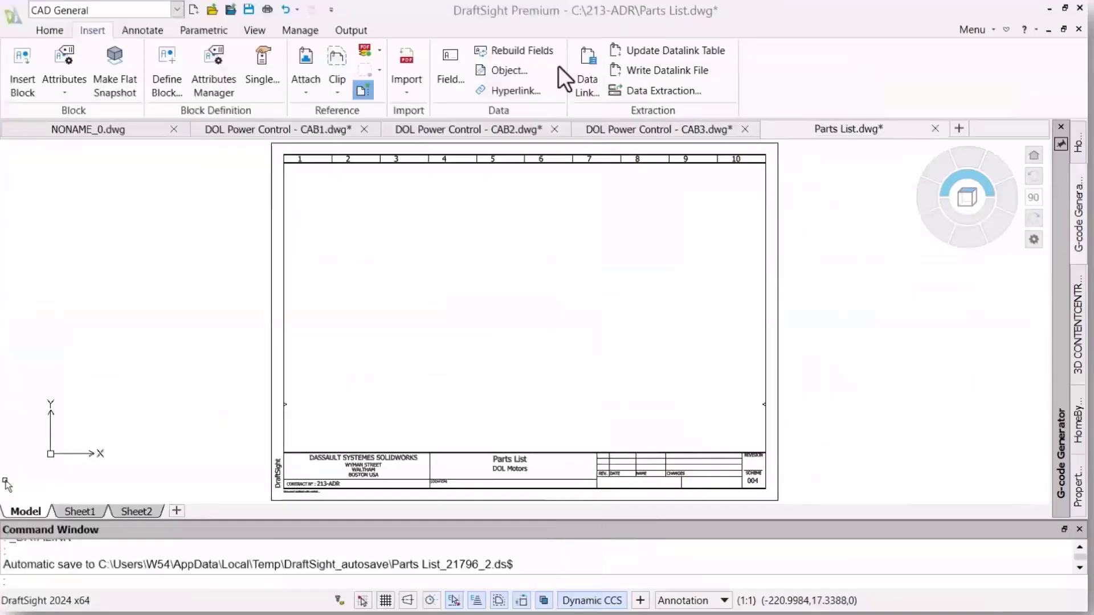
Set up a new data link named Parts List Link with C:\DraftSight Designs\Parts.xlsx as its source file
click(584, 74)
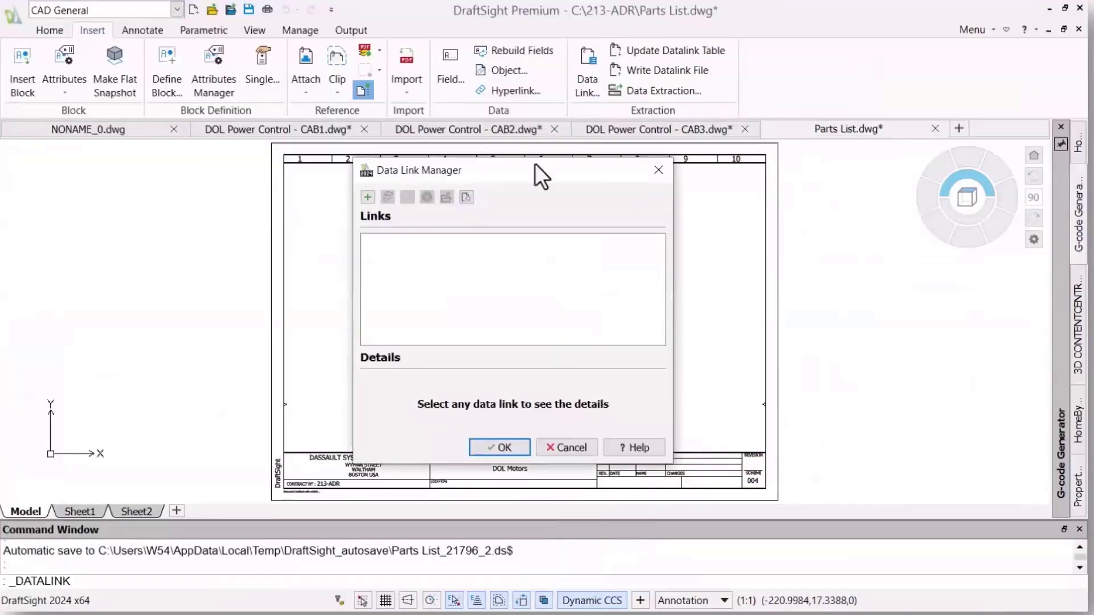
click(370, 200)
text(Parts List Link)
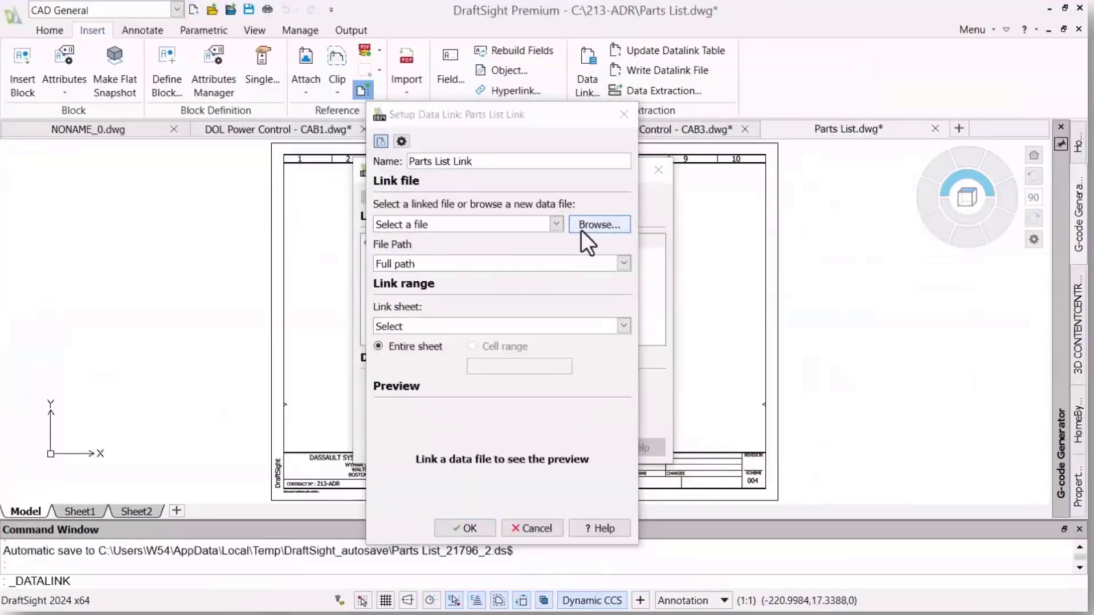
click(593, 225)
click(283, 119)
click(661, 462)
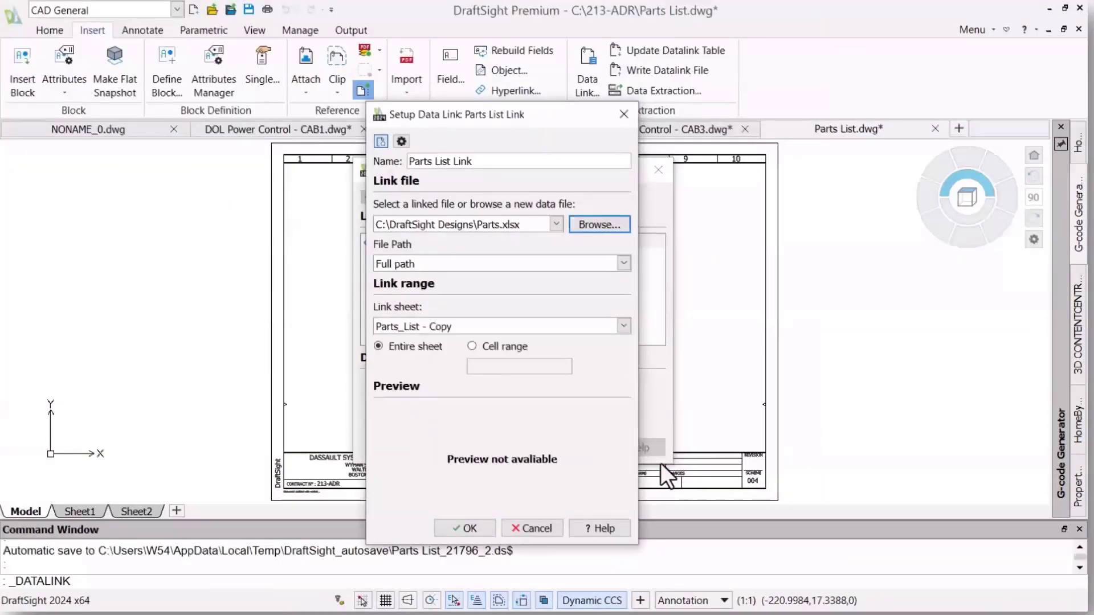
Link the Parts List Link to a cell range of the Parts_List - Copy sheet and save the data link
click(495, 349)
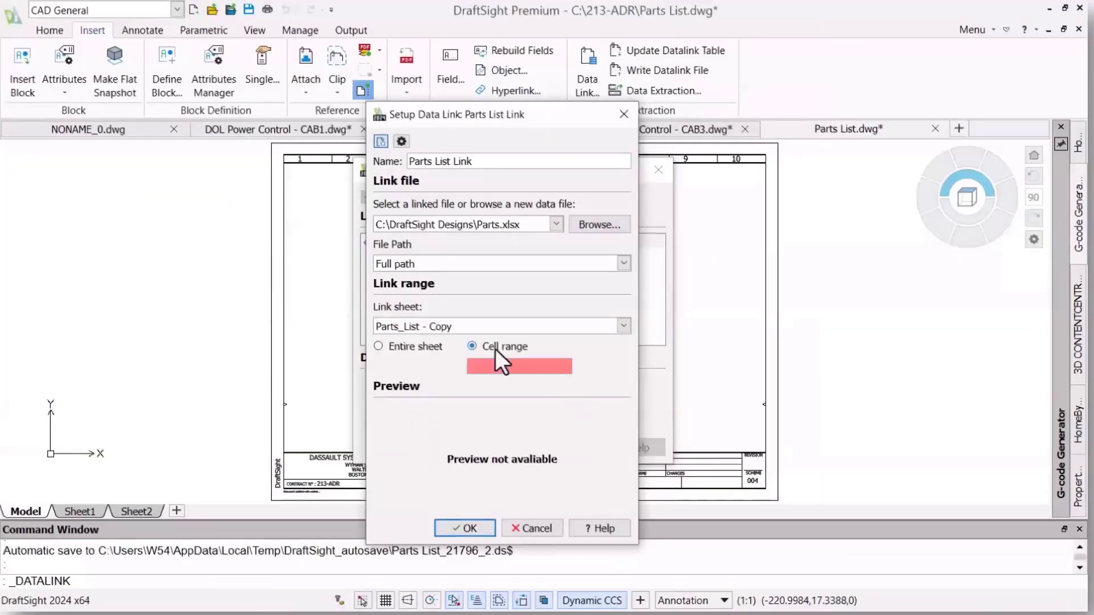
click(450, 526)
click(500, 448)
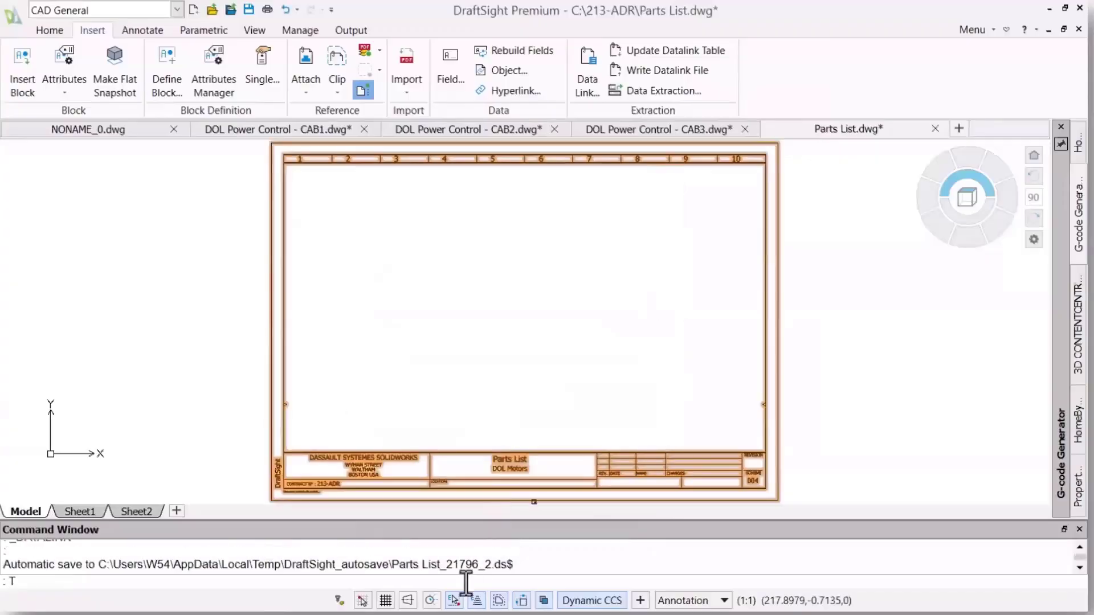
Insert a table from the Parts List Link data link, placed at the upper-left corner inside the drawing frame
text(TABLE)
key(Return)
click(501, 400)
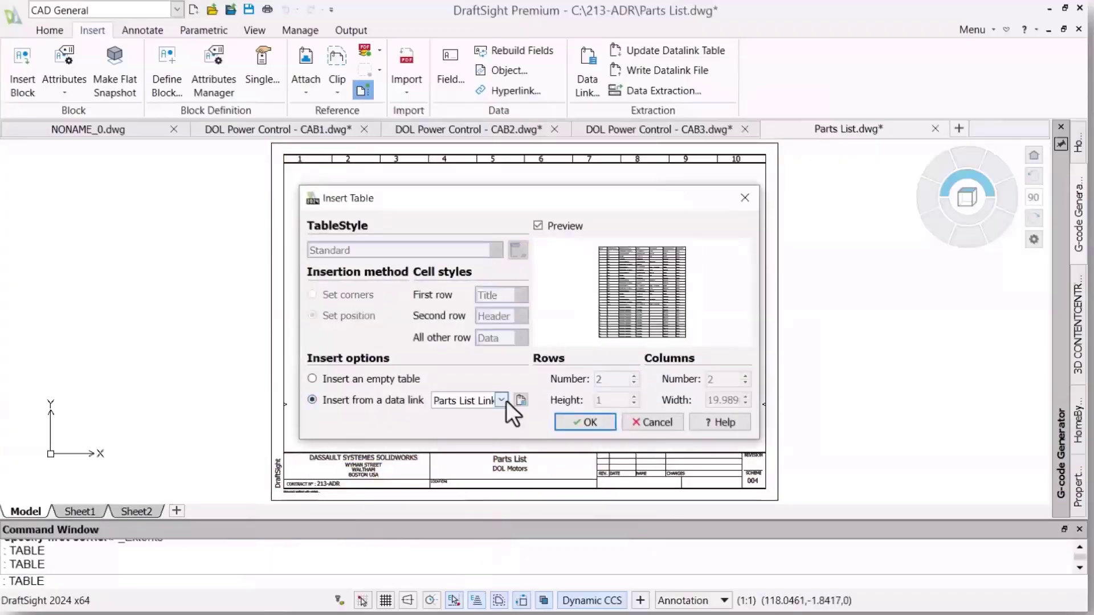
click(585, 423)
click(296, 170)
Zoom in on the upper rows of the inserted parts table to examine its entries
text(z)
key(Return)
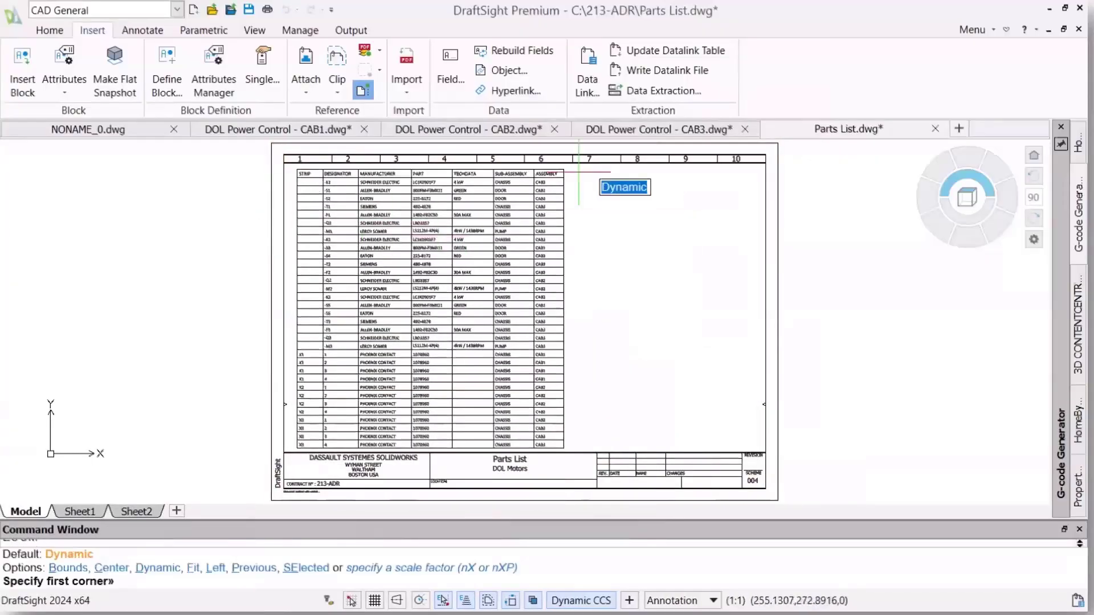
click(580, 169)
click(276, 225)
middle_drag(643, 466, 611, 309)
click(496, 236)
right_click(495, 236)
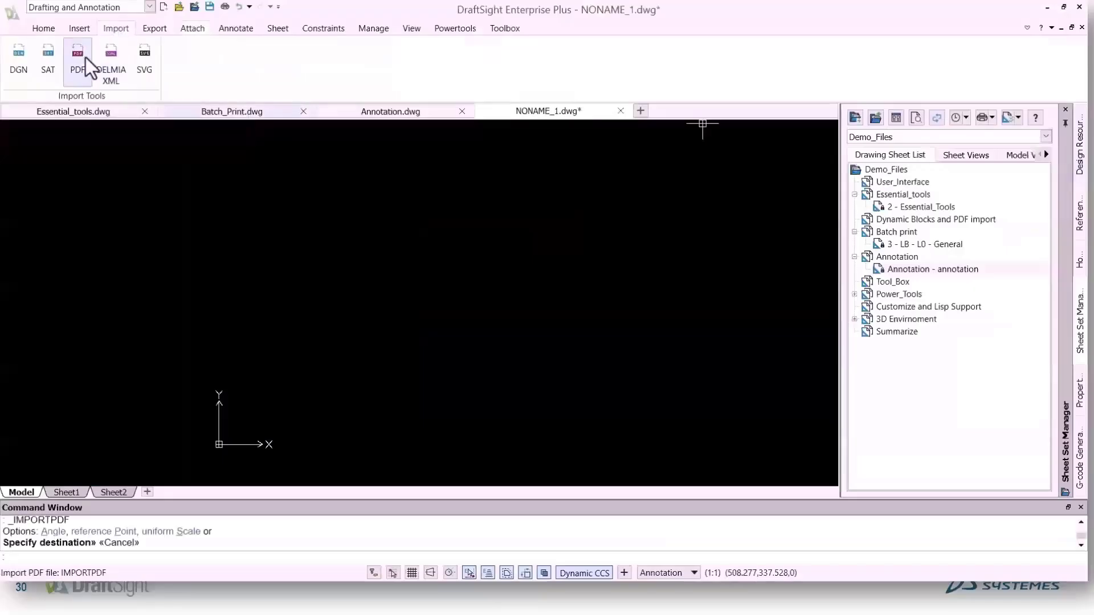
Look over the PDF import options and import PDF_import.pdf as a block without specifying the insertion point later
click(670, 186)
click(707, 247)
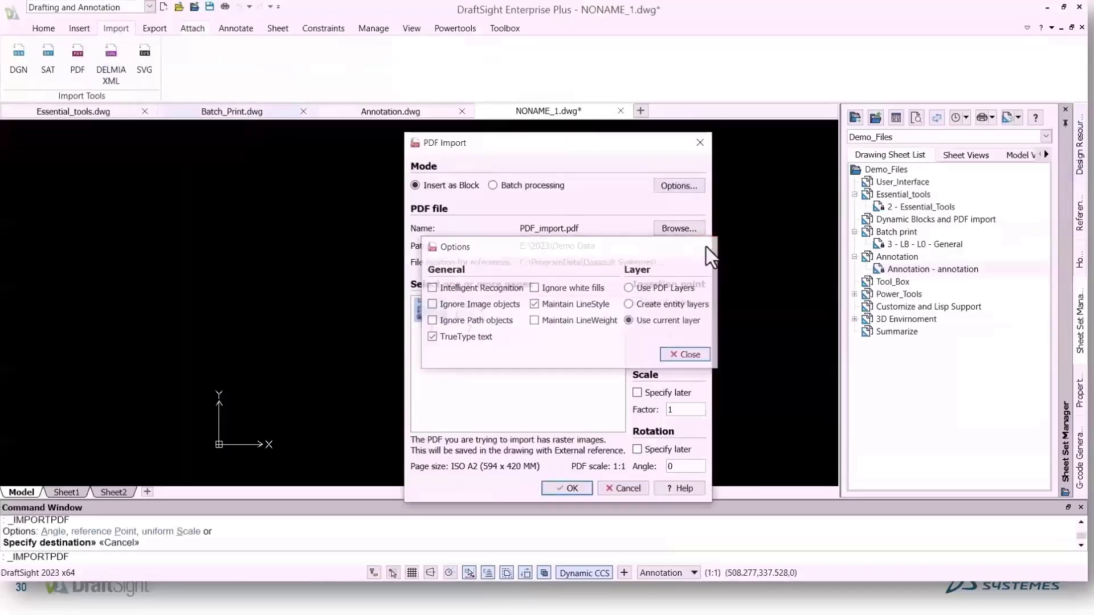
click(638, 301)
click(567, 488)
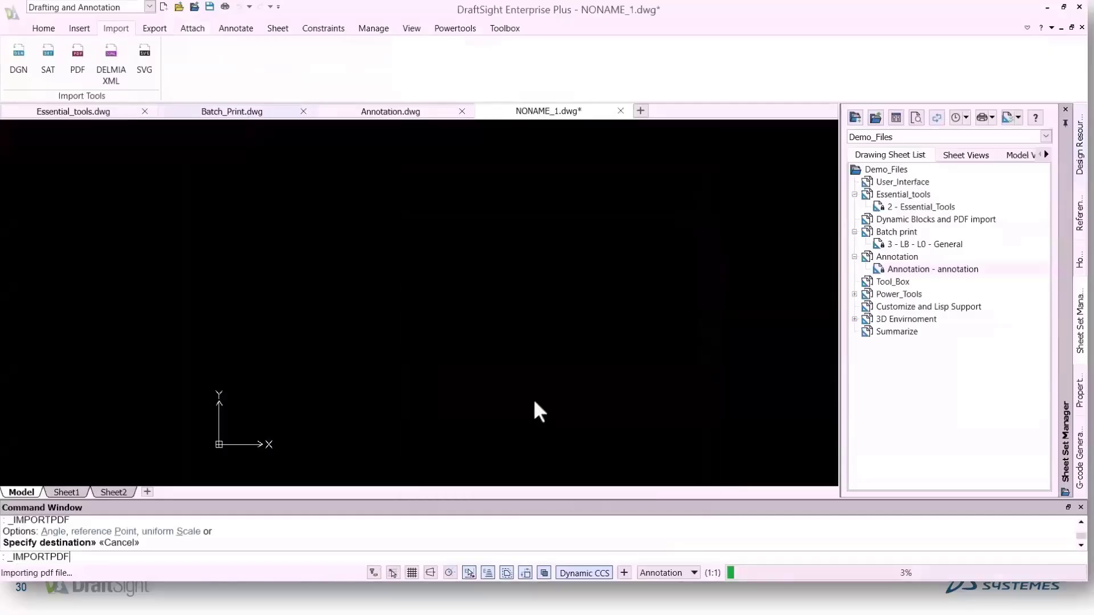
Explode the imported PDF block into separate entities
scroll(487, 256, up, 1)
scroll(514, 317, down, 2)
scroll(517, 347, up, 1)
text(explode)
key(Return)
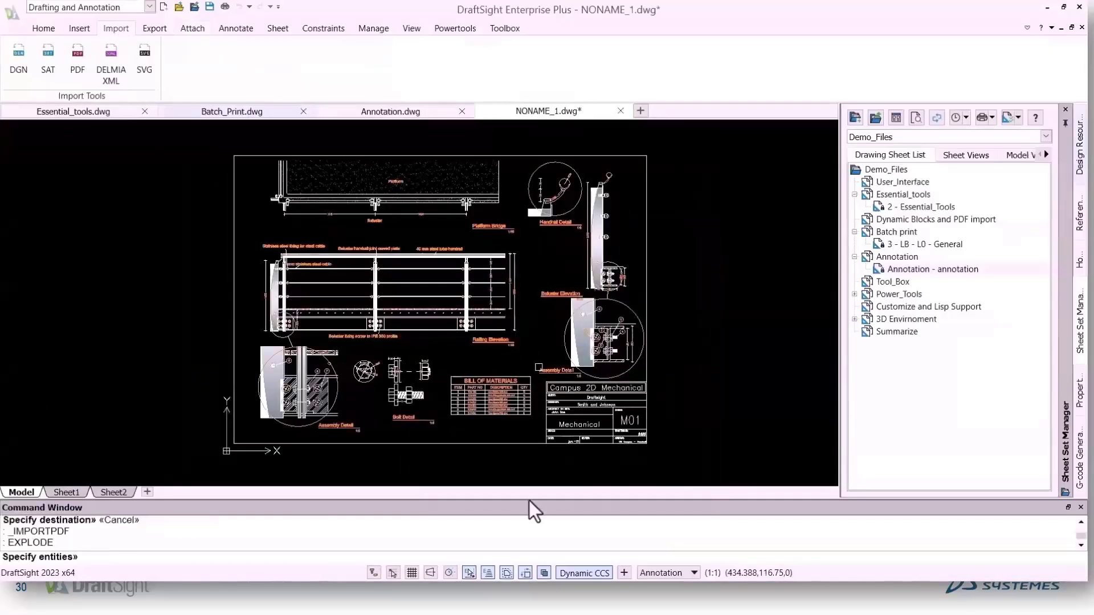
click(505, 443)
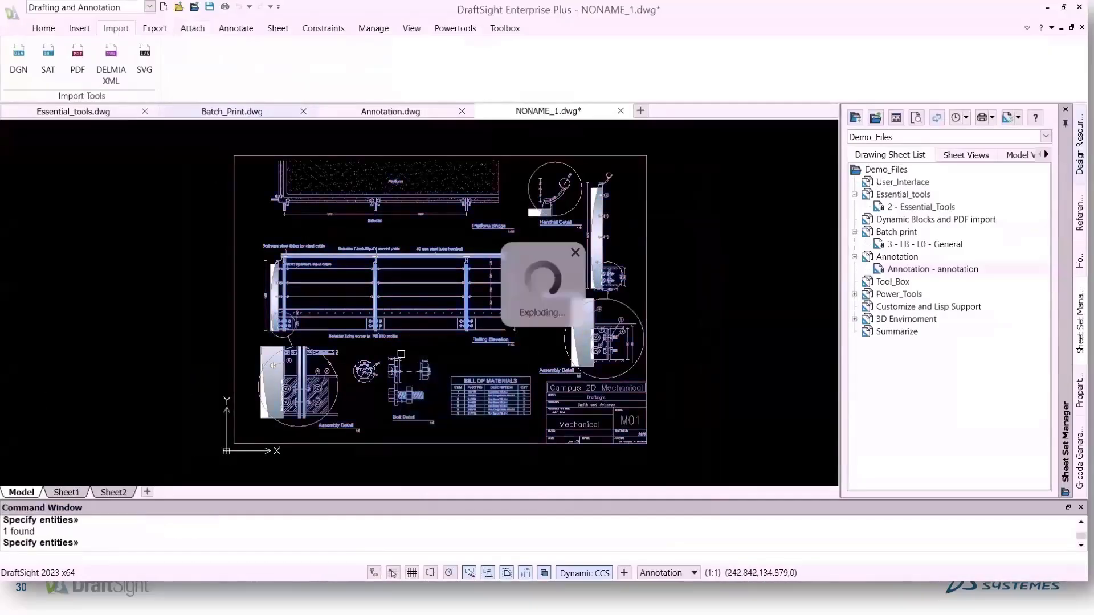
click(444, 331)
click(482, 258)
key(Escape)
Select lines in the lower part of the railing elevation to examine them as individual entities
click(441, 330)
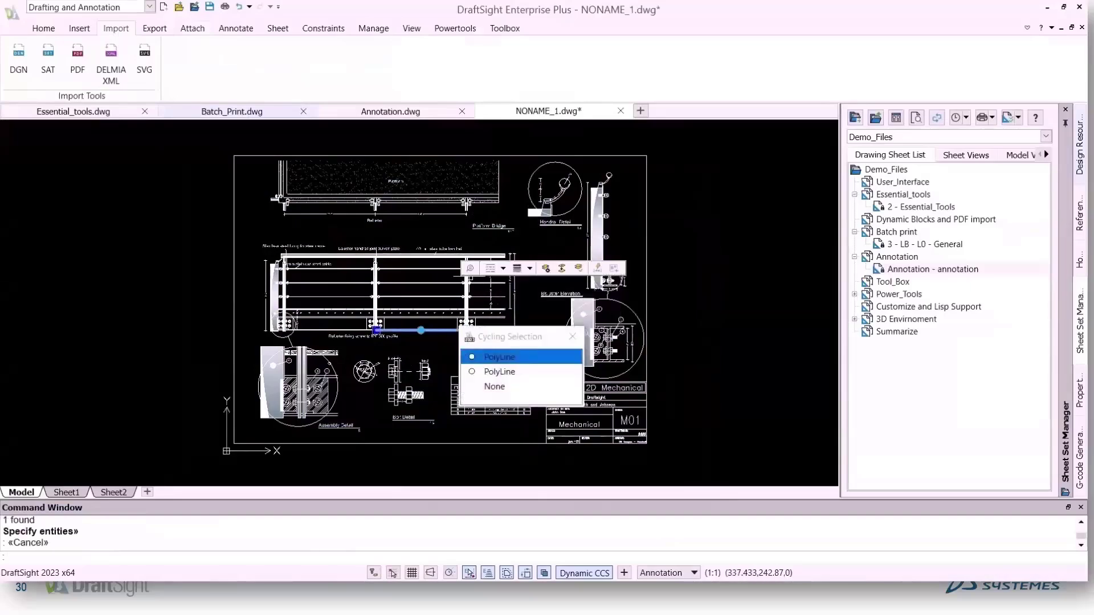
key(Escape)
scroll(442, 329, up, 5)
click(442, 328)
key(Escape)
Remove the word "Railing" from the Railing Elevation title note so it reads "Elevation"
scroll(442, 328, down, 2)
middle_drag(442, 328, 332, 296)
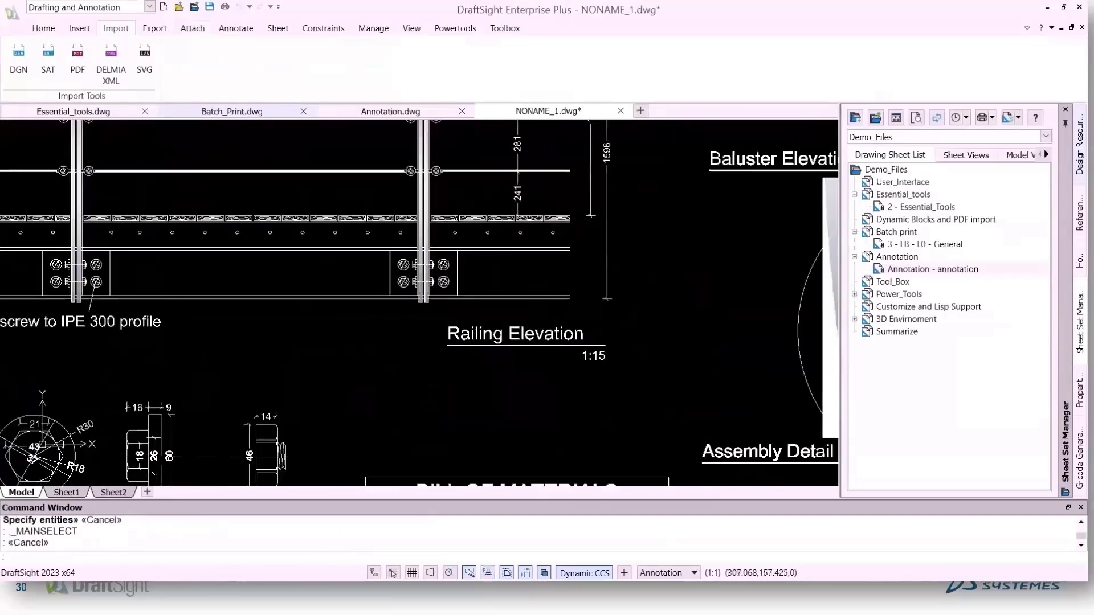
double_click(471, 337)
drag(502, 338, 448, 338)
key(BackSpace)
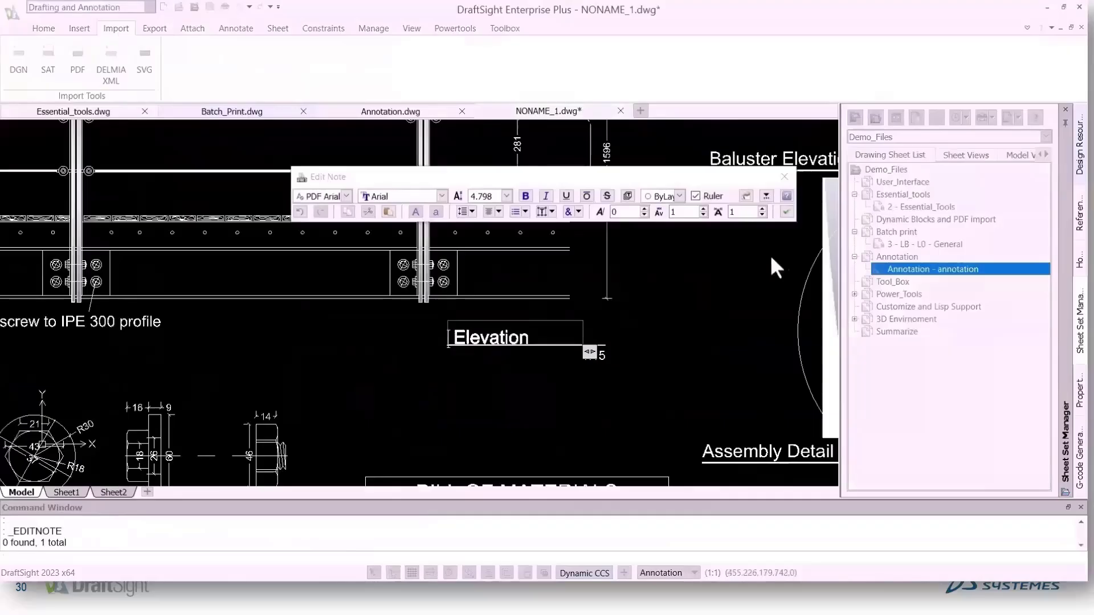
click(787, 212)
scroll(570, 262, down, 4)
middle_drag(570, 262, 514, 261)
double_click(649, 273)
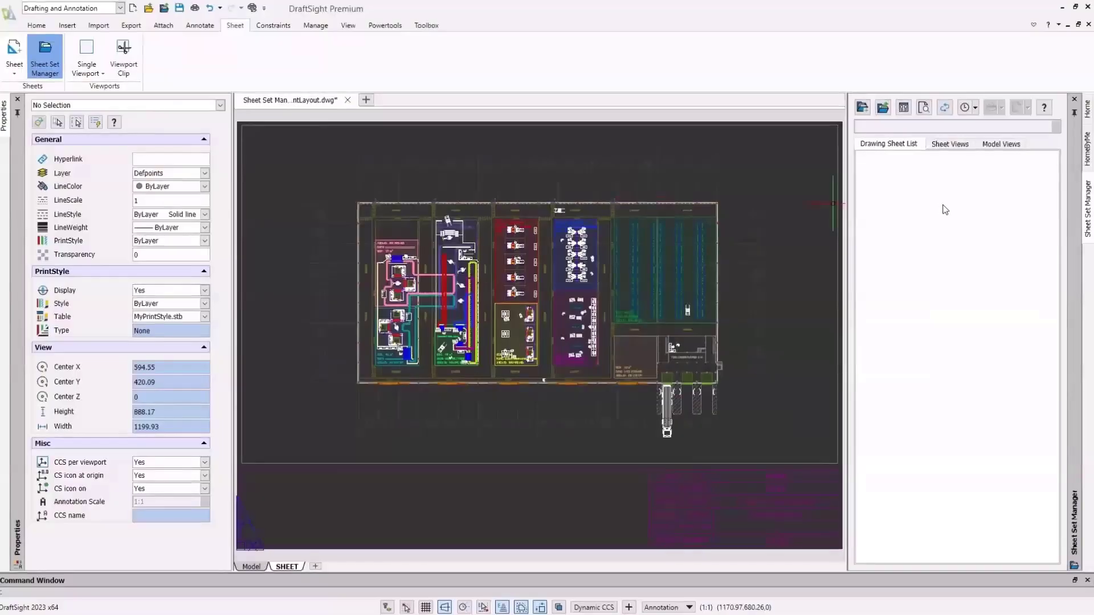
Show the details and the preview areas of the Sheet Set Manager
click(904, 108)
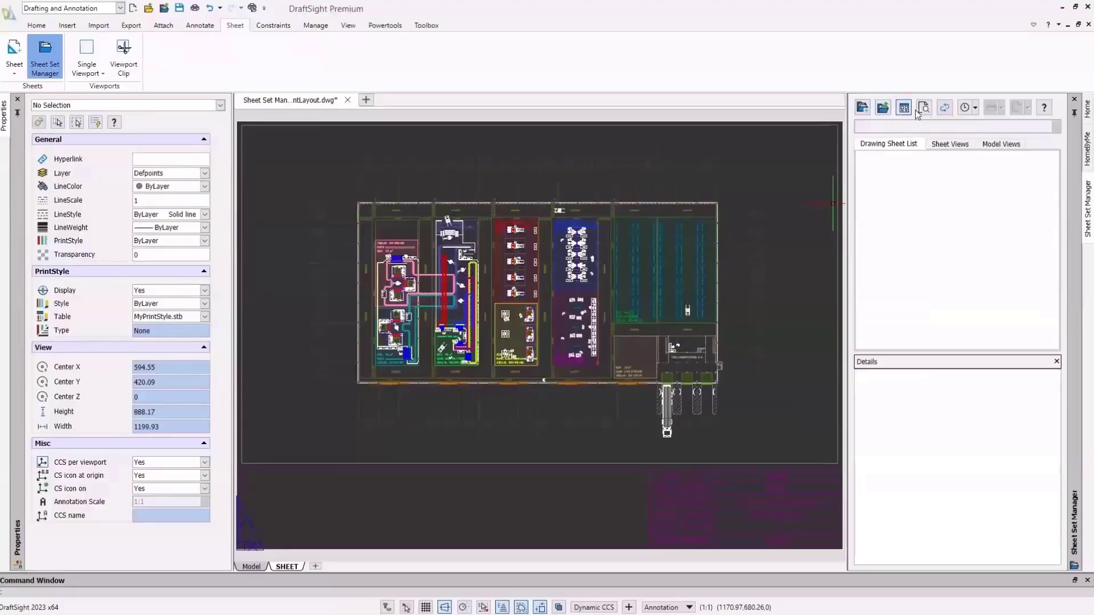
click(924, 108)
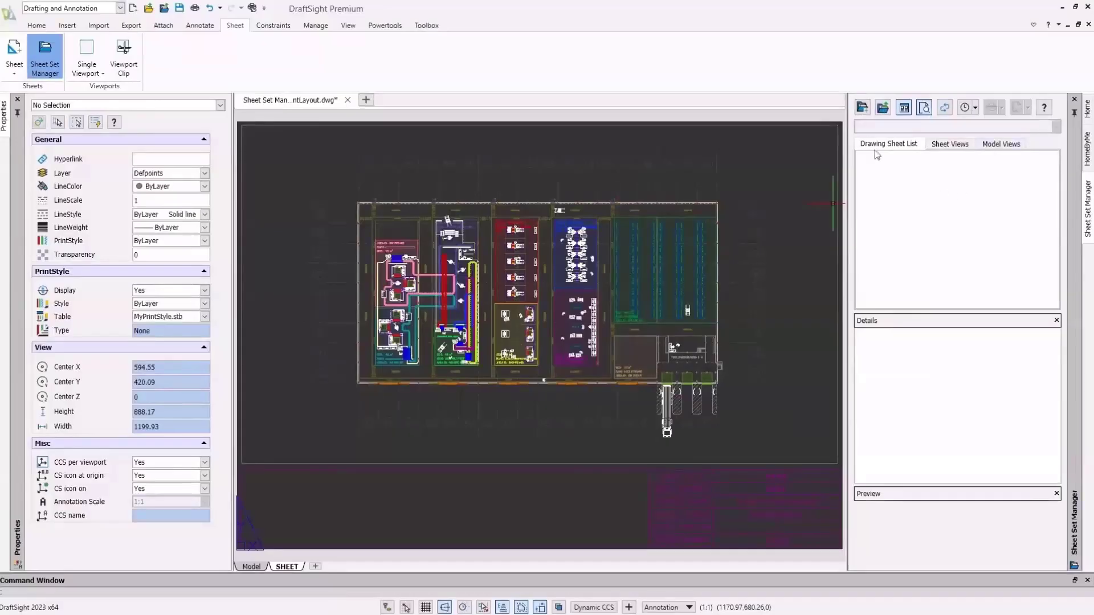
Start a new drawing sheet set named DemoSheetSet, with its data file stored in the Sheet Set Manager folder
click(862, 107)
click(600, 402)
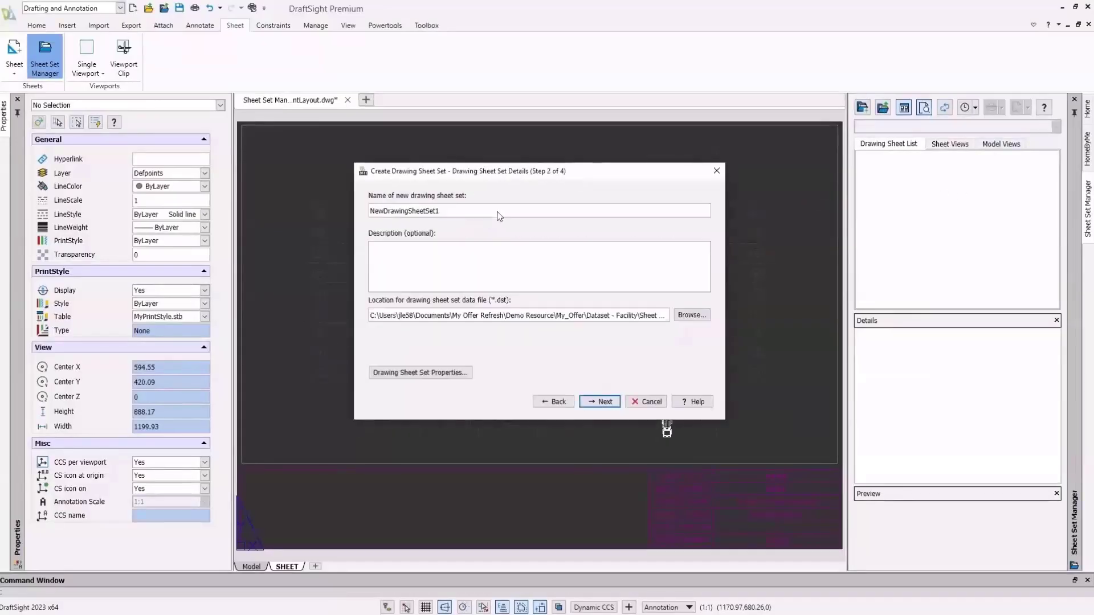
double_click(495, 210)
text(DemoSheetSet)
click(692, 315)
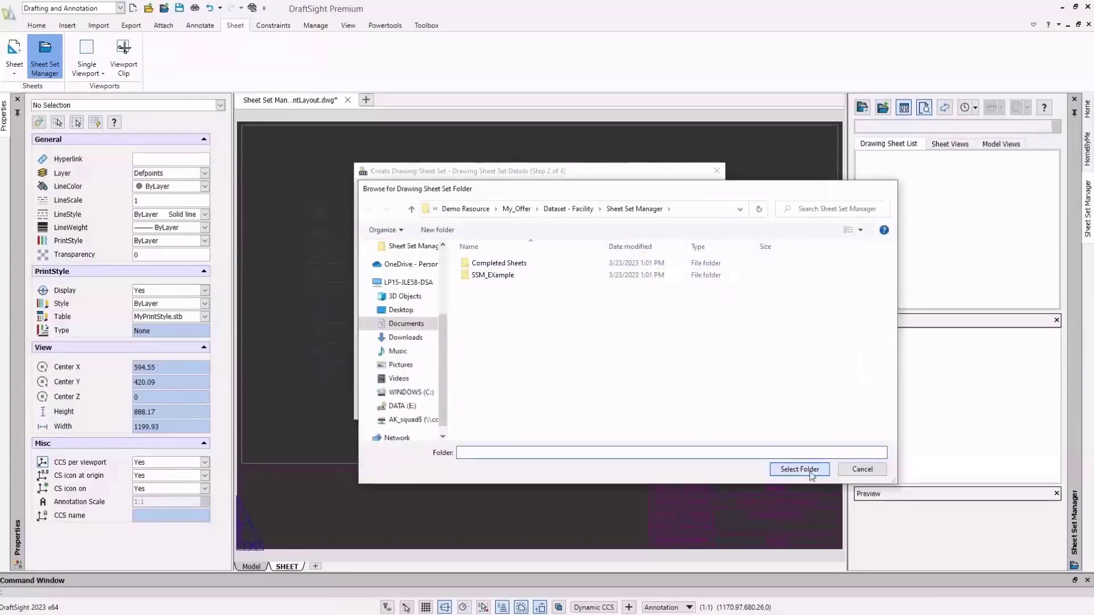
click(800, 467)
Look over the new sheet set's properties and custom properties without changing them
click(450, 374)
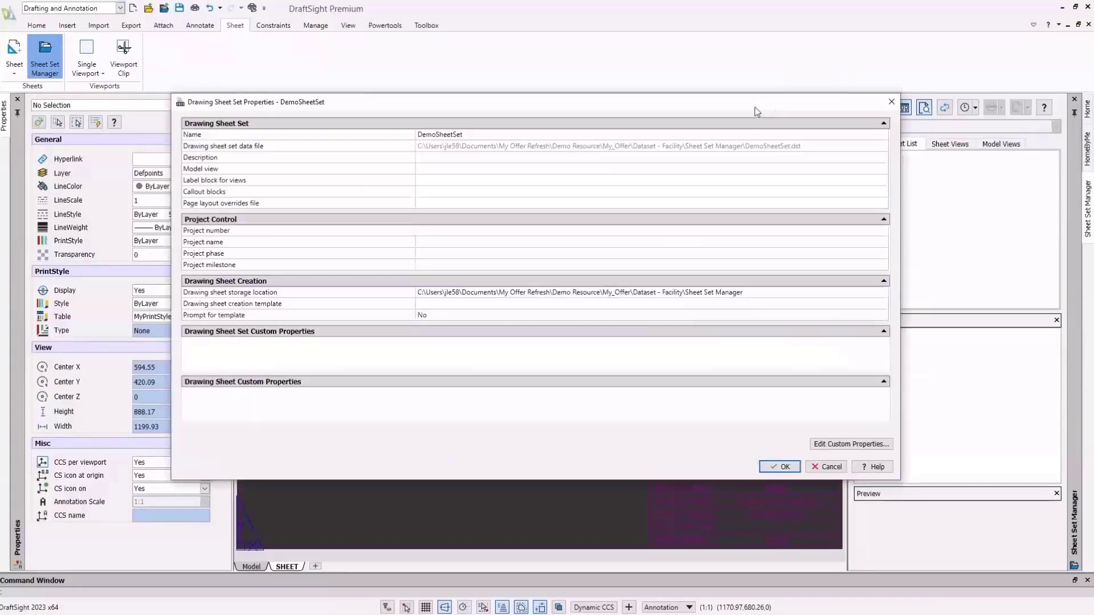
click(852, 445)
click(613, 347)
click(826, 466)
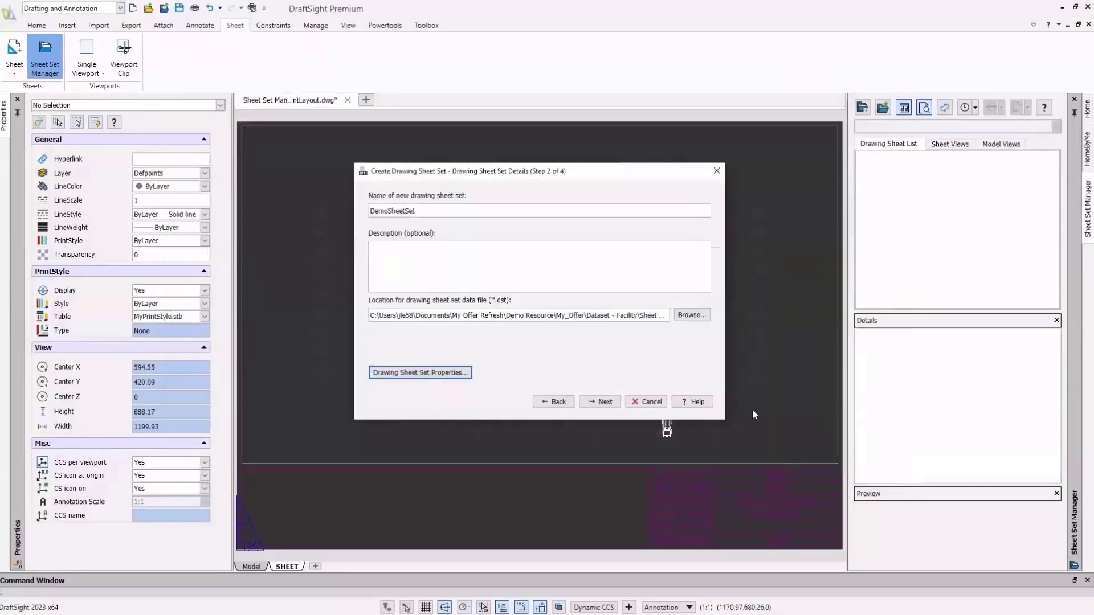
Finish creating DemoSheetSet without adding any folders of existing drawings
click(600, 401)
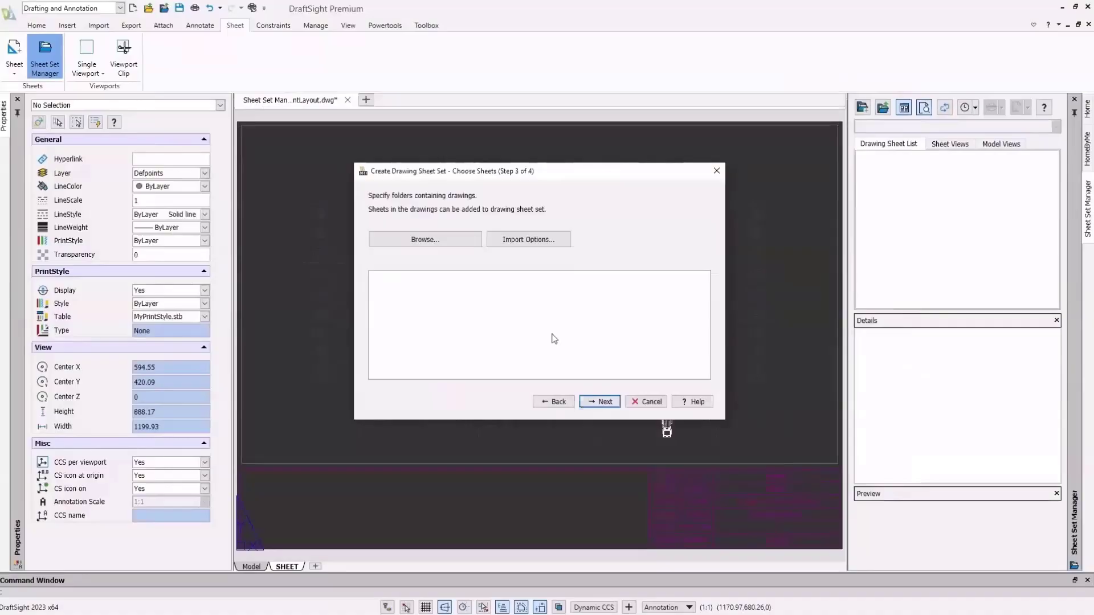
click(595, 399)
scroll(589, 399, down, 5)
click(590, 401)
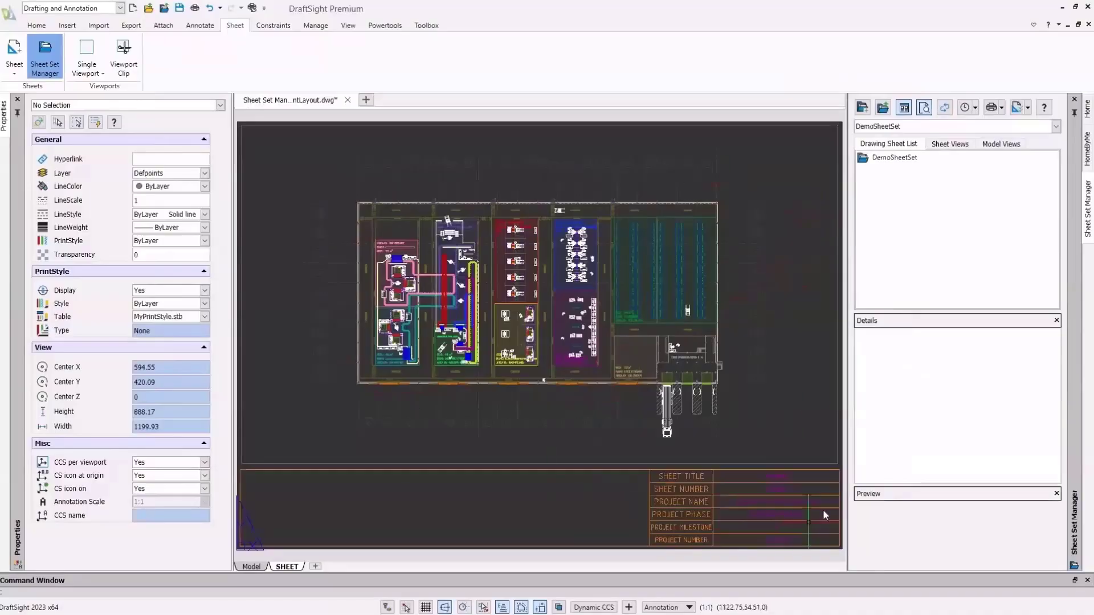
Set DemoSheetSet's sheet creation template to the SHEET layout of Sheet Set Manager - PlantLayout.dwg
right_click(881, 159)
click(914, 323)
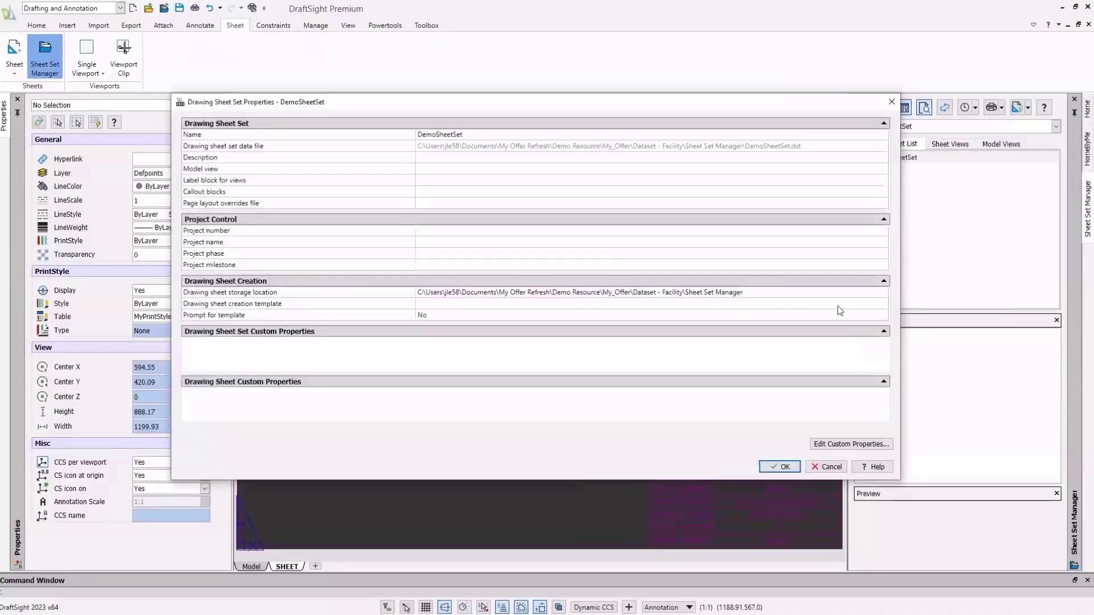
click(475, 304)
click(884, 304)
click(656, 250)
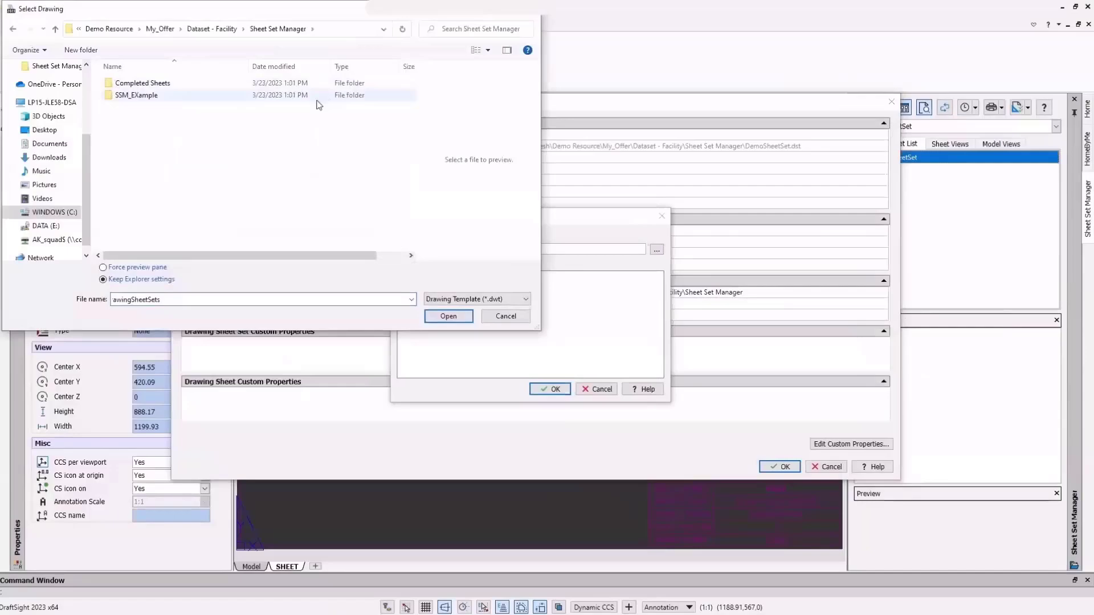
click(515, 298)
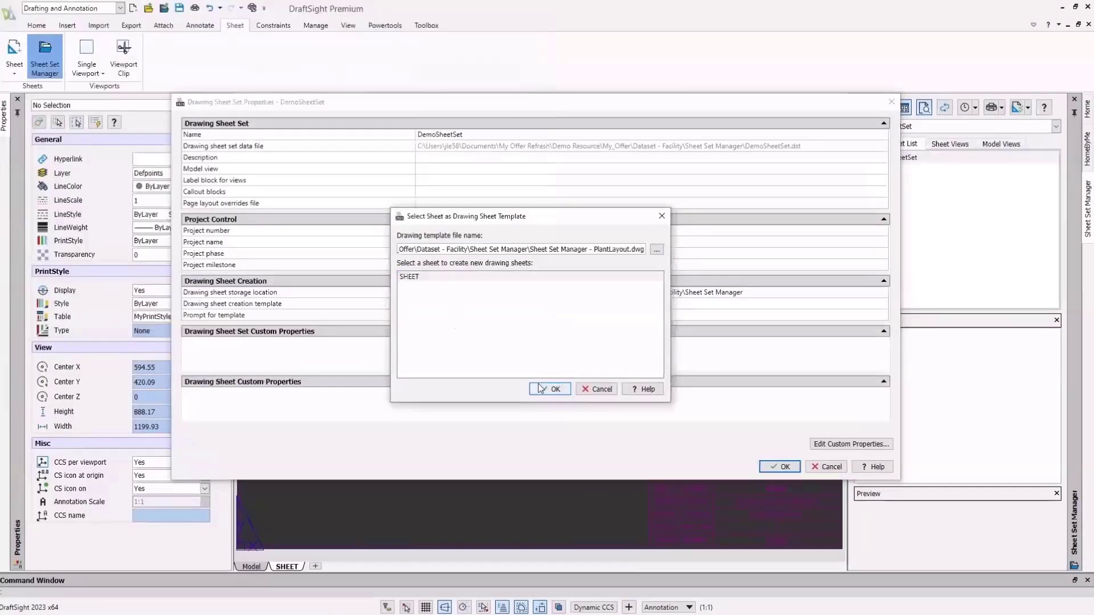
click(550, 389)
click(780, 467)
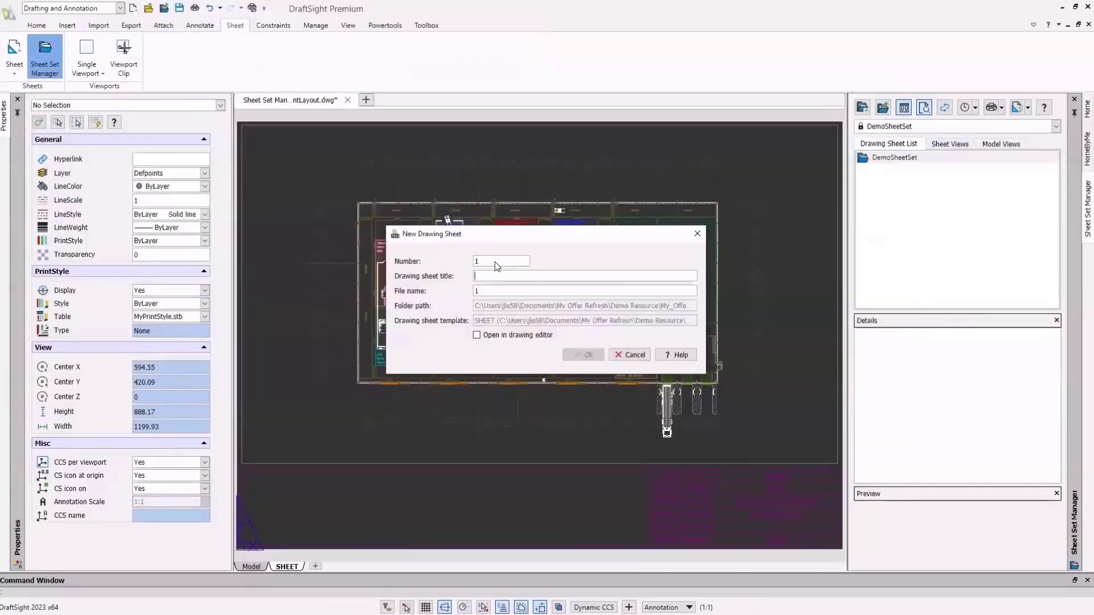
Create drawing sheet 1 titled Plant Layout and inspect the project fields in its title block
text(Plant Layout)
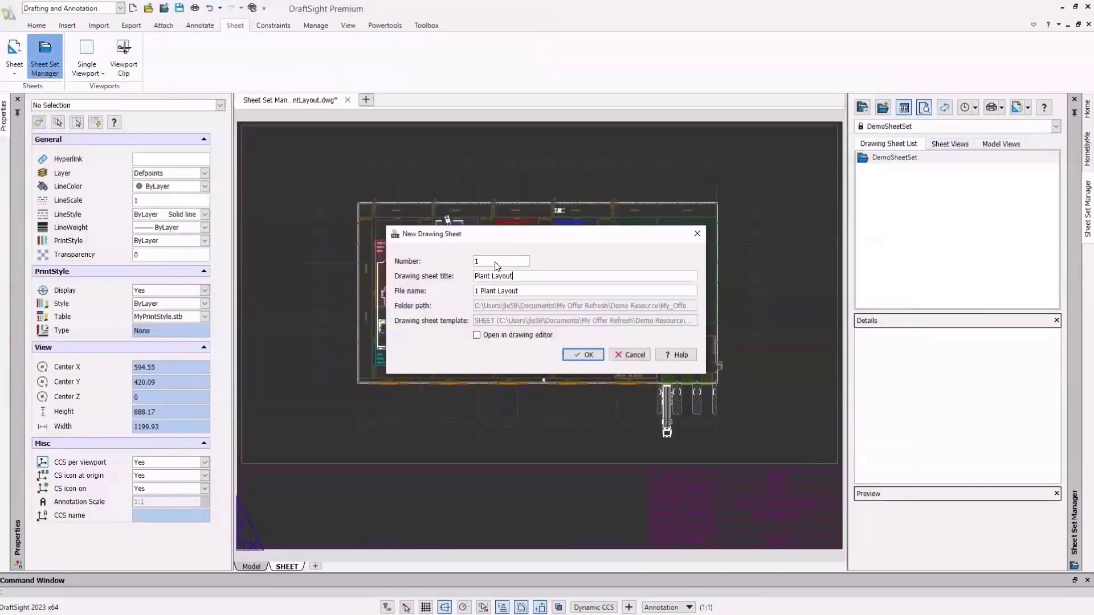
click(583, 354)
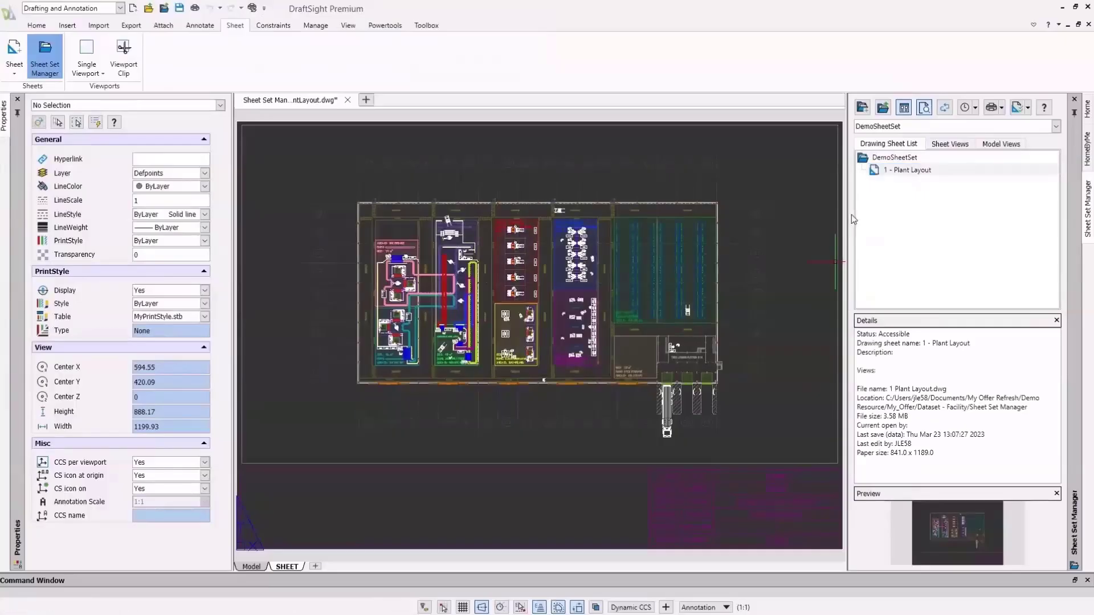
scroll(707, 472, up, 6)
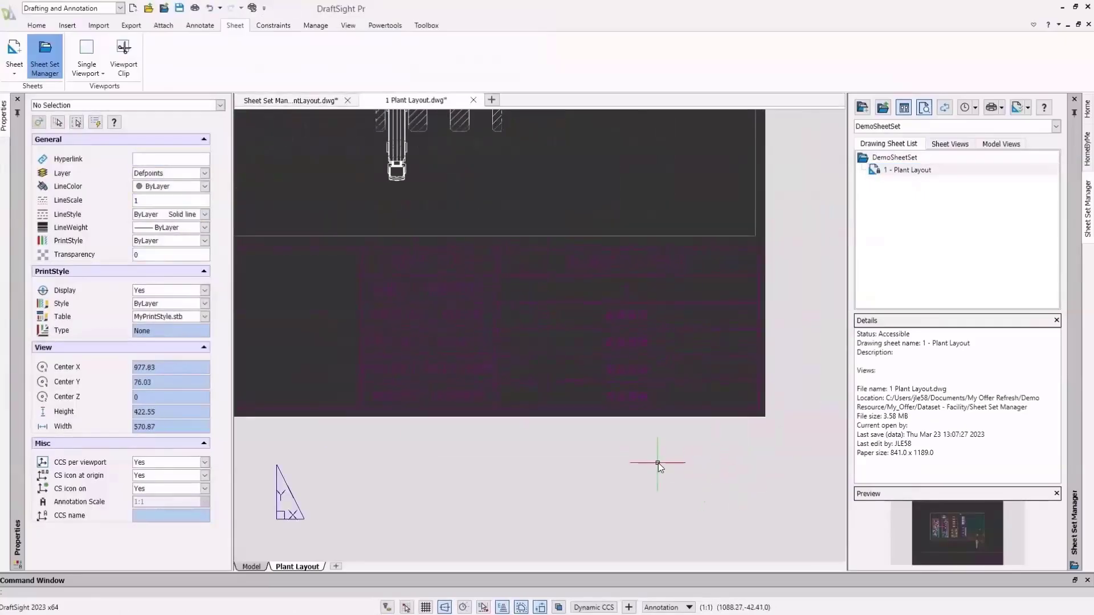
drag(587, 462, 678, 304)
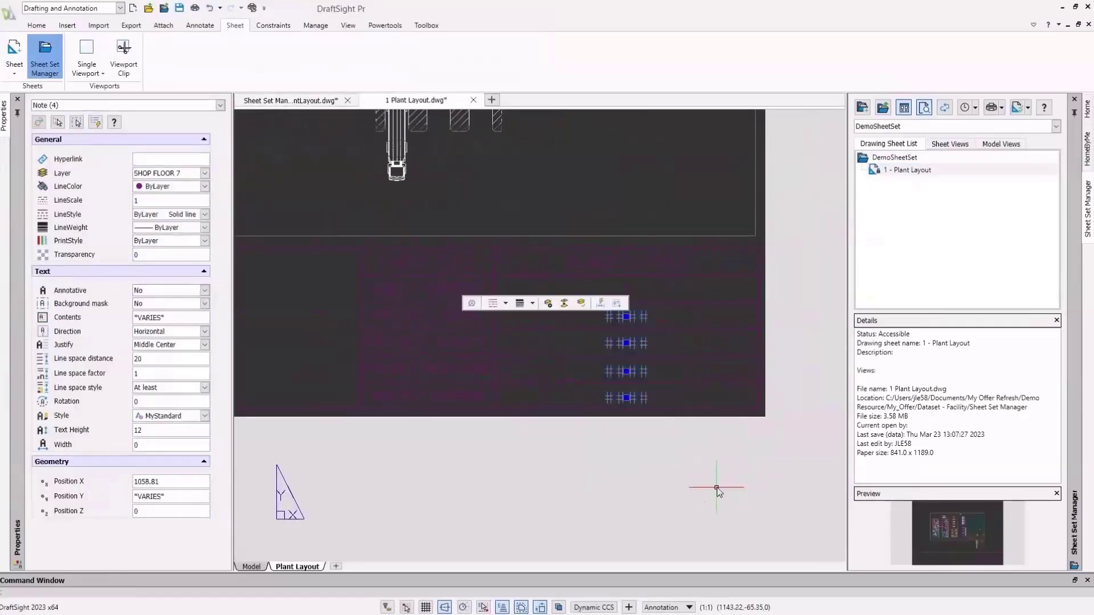
key(Escape)
Set DemoSheetSet's project number to 123456, project name to Plant Layout Refresh, phase to Design and milestone to 3
right_click(882, 157)
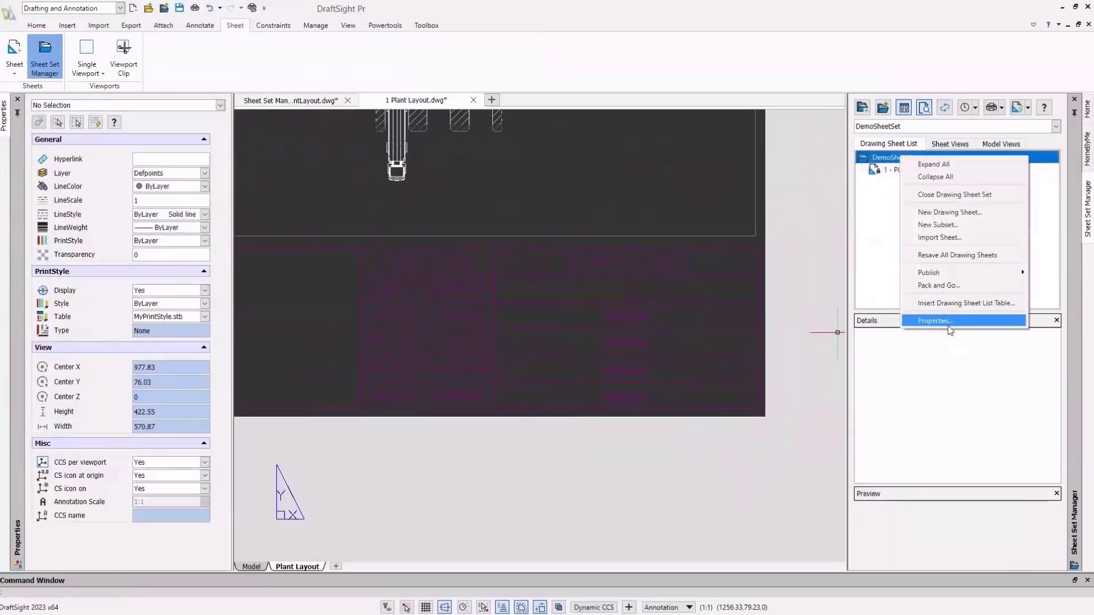
click(936, 318)
click(504, 231)
text(123456)
key(Tab)
text(Plant Layout Refresh)
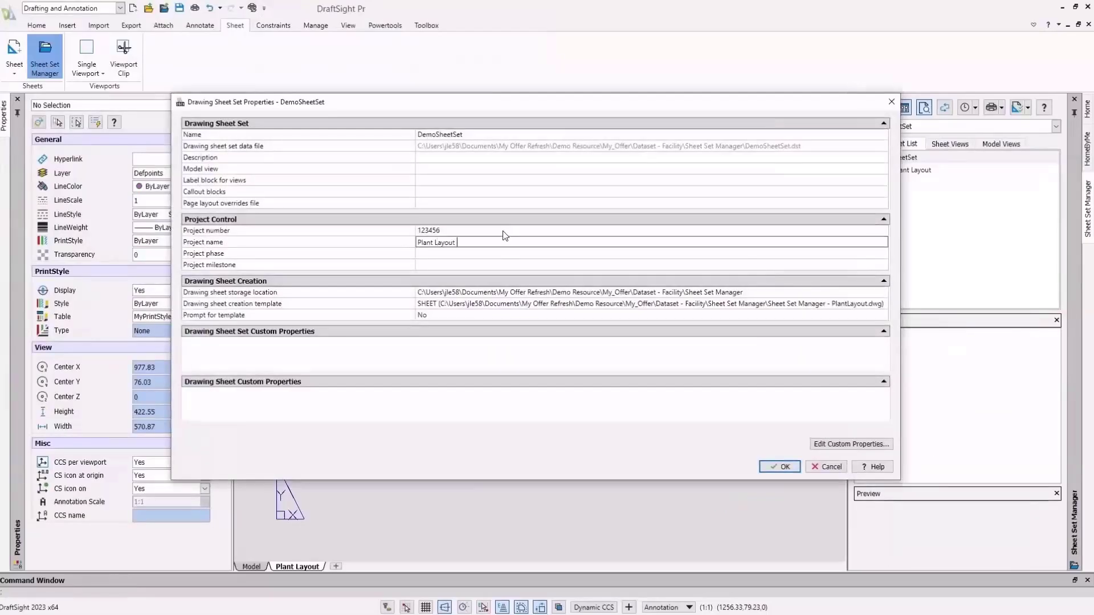
key(Tab)
text(Design)
key(Tab)
text(3)
click(776, 467)
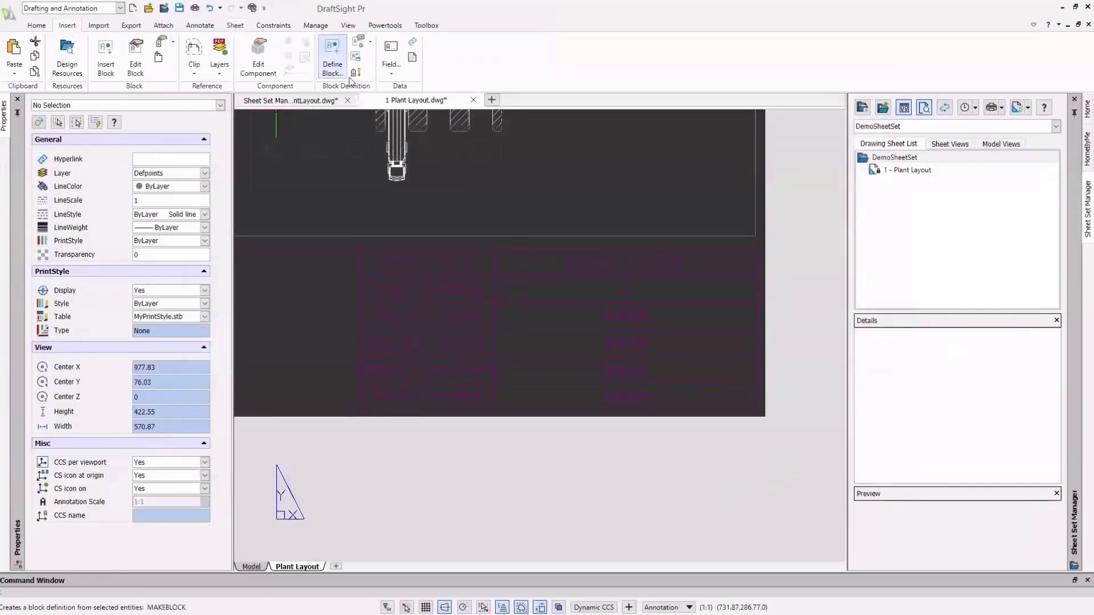
Open the Plant Layout Sheet Set - Completed sheet set and look through its sheets and subsets
click(882, 107)
double_click(221, 122)
scroll(1049, 239, down, 1)
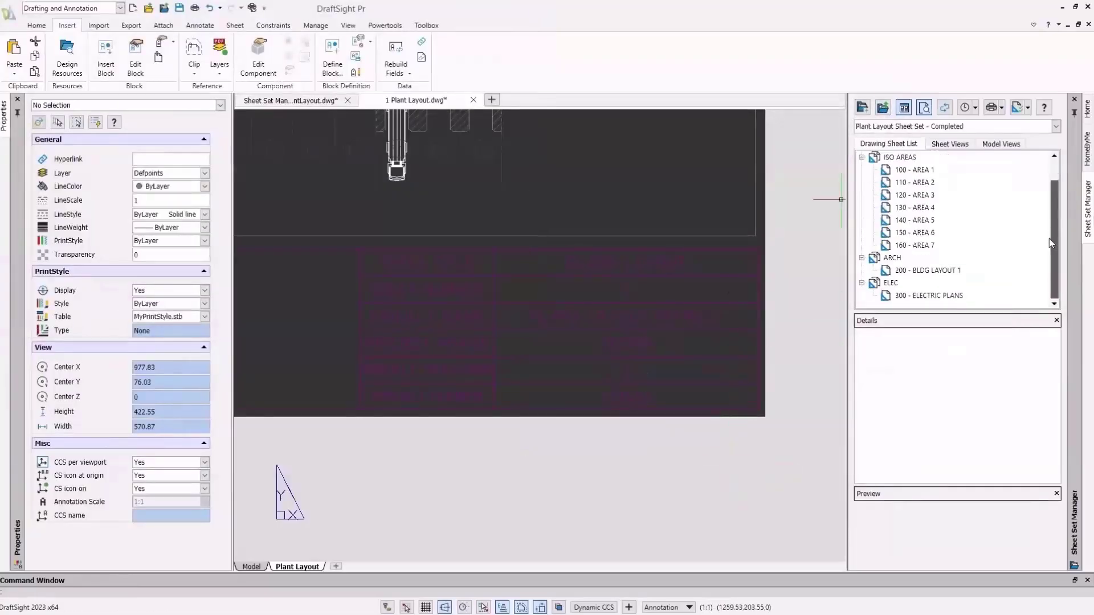
scroll(1051, 197, up, 1)
View the completed plant layout sheet set's publishing options and its new drawing sheet selection settings
click(1001, 107)
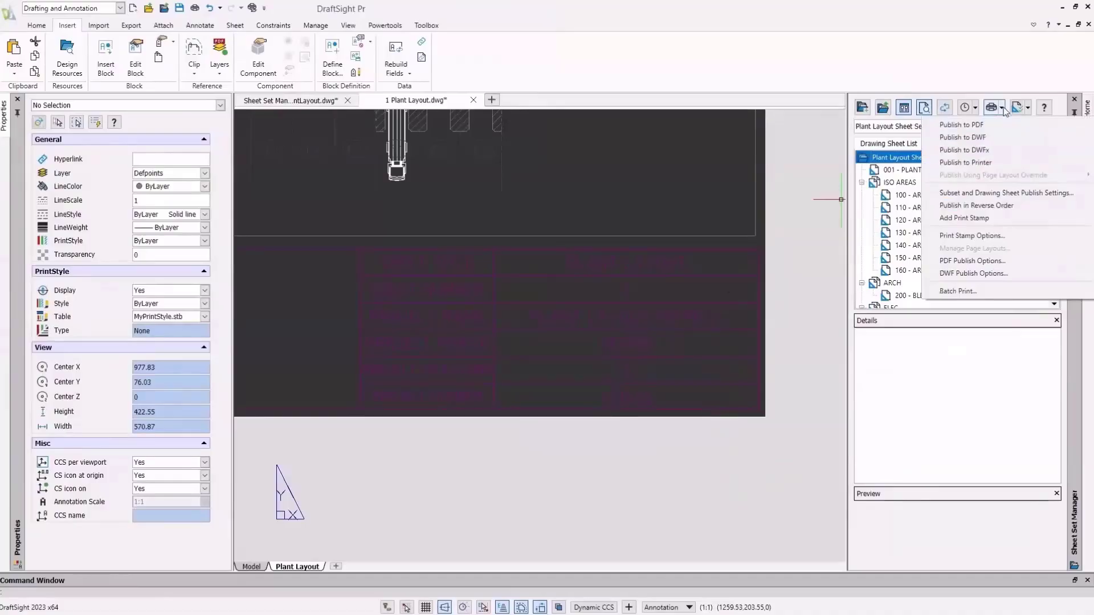
click(1029, 109)
click(1016, 133)
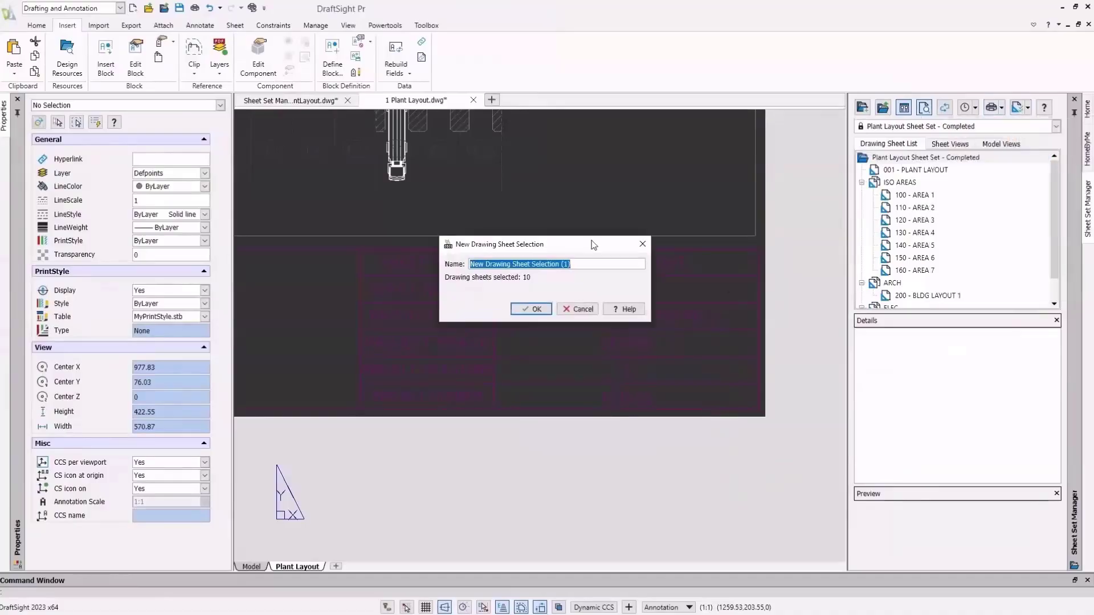
click(578, 311)
Make DemoSheetSet current and insert its drawing sheet list table on the Plant Layout sheet, in the space beside the title block
click(916, 123)
click(914, 138)
right_click(907, 158)
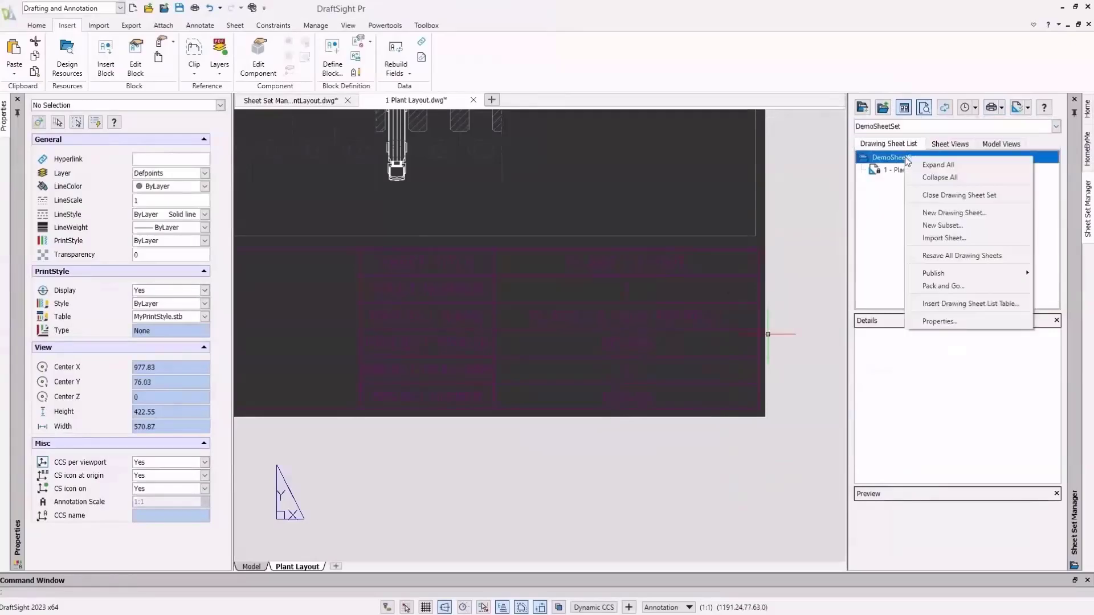
click(957, 303)
click(661, 399)
middle_drag(447, 318, 715, 301)
click(388, 254)
scroll(426, 267, up, 5)
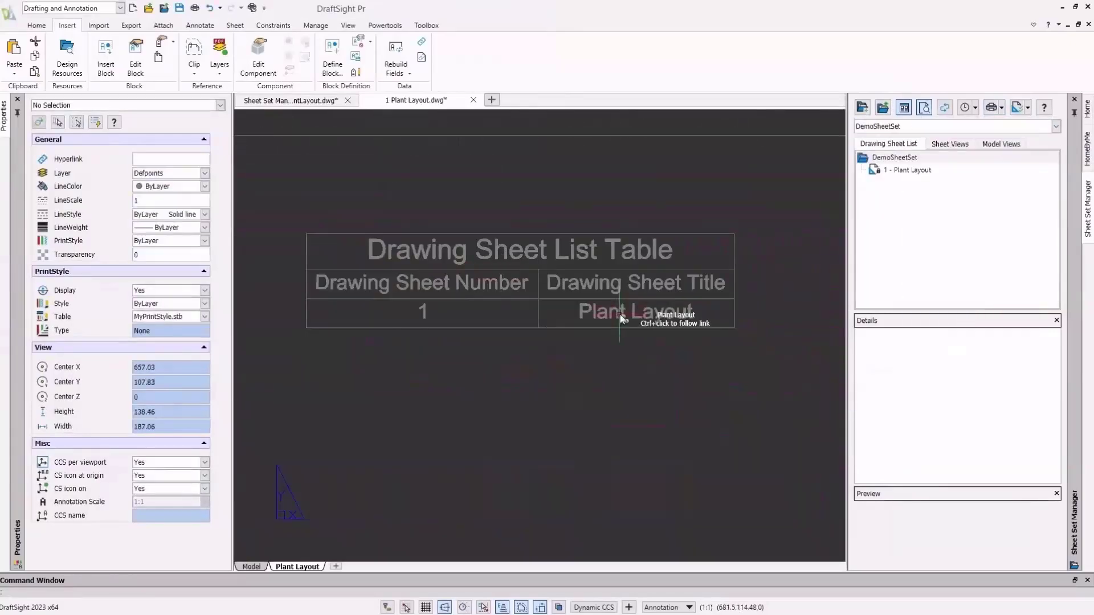
Switch back to the Plant Layout Sheet Set - Completed sheet set and bring up its available commands
click(898, 126)
click(894, 146)
right_click(893, 157)
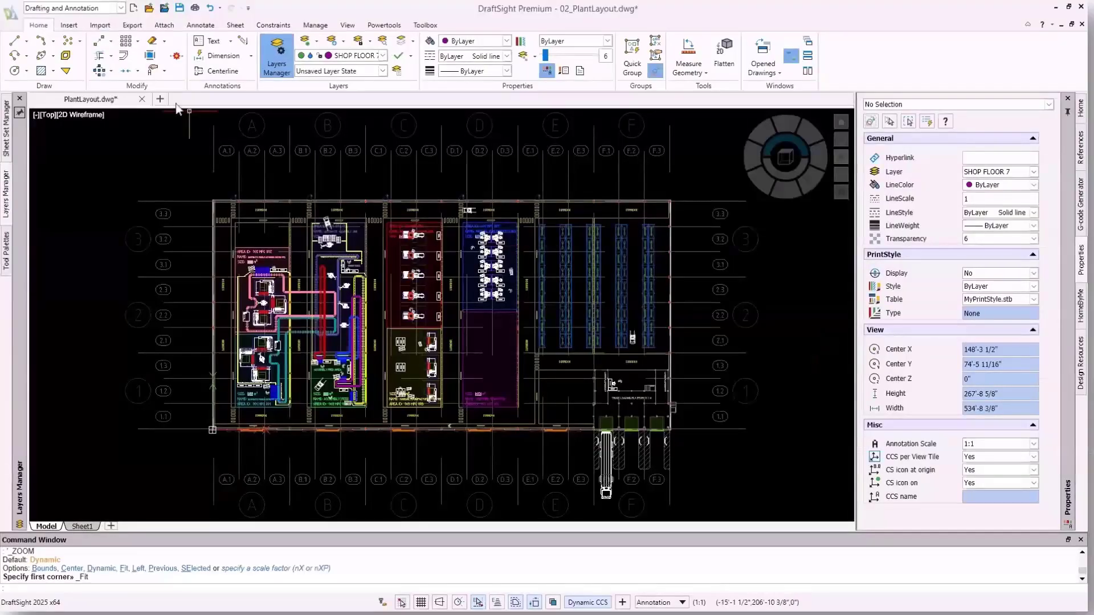
Import the STEP file 05-09000.STEP into the PlantLayout drawing
click(95, 27)
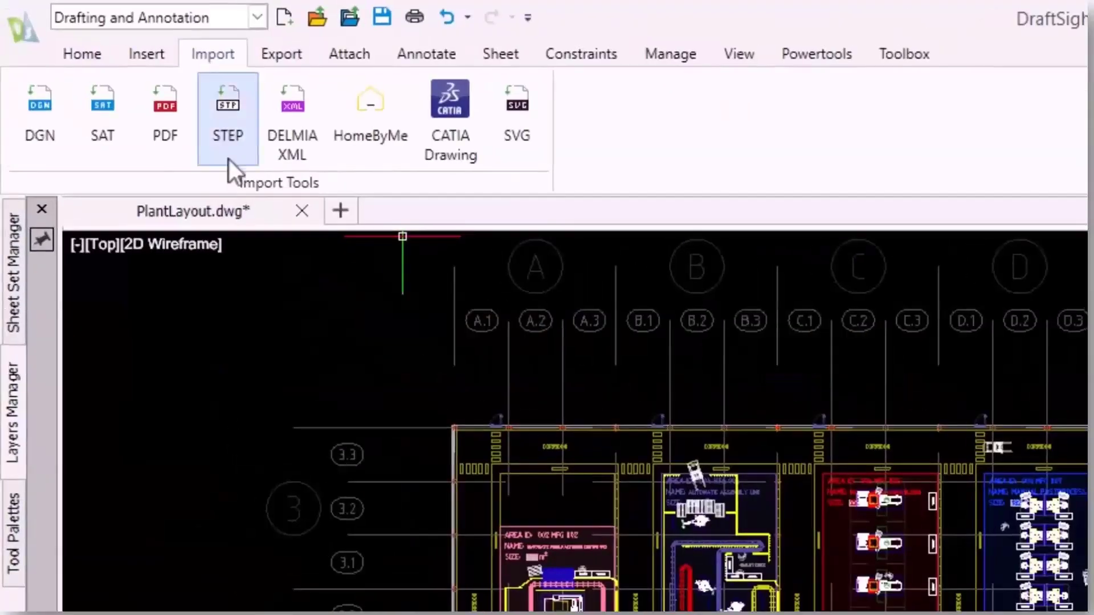
click(228, 159)
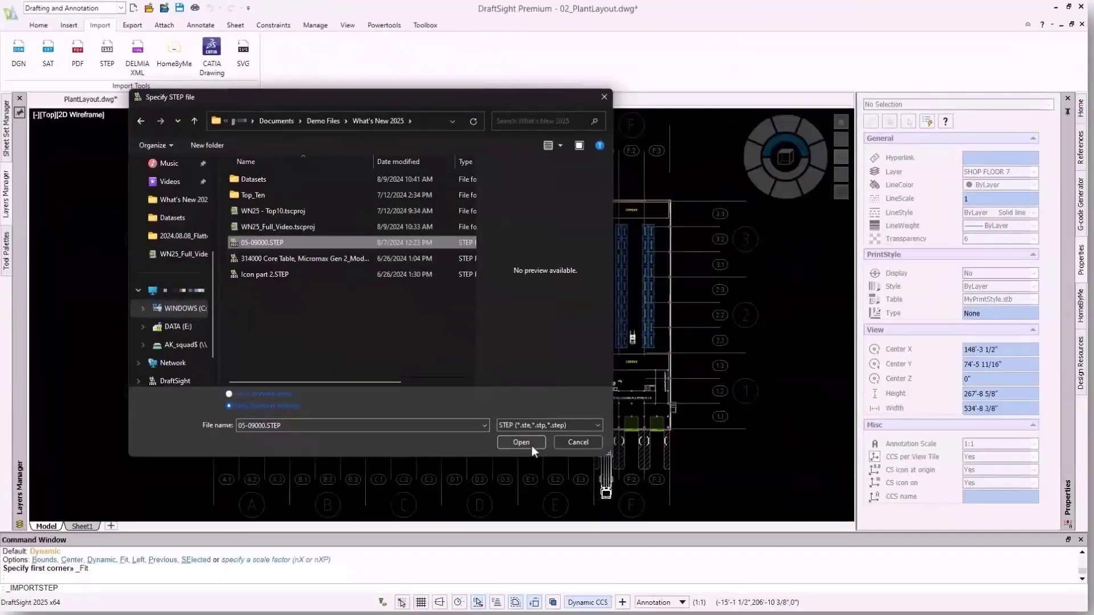
click(619, 516)
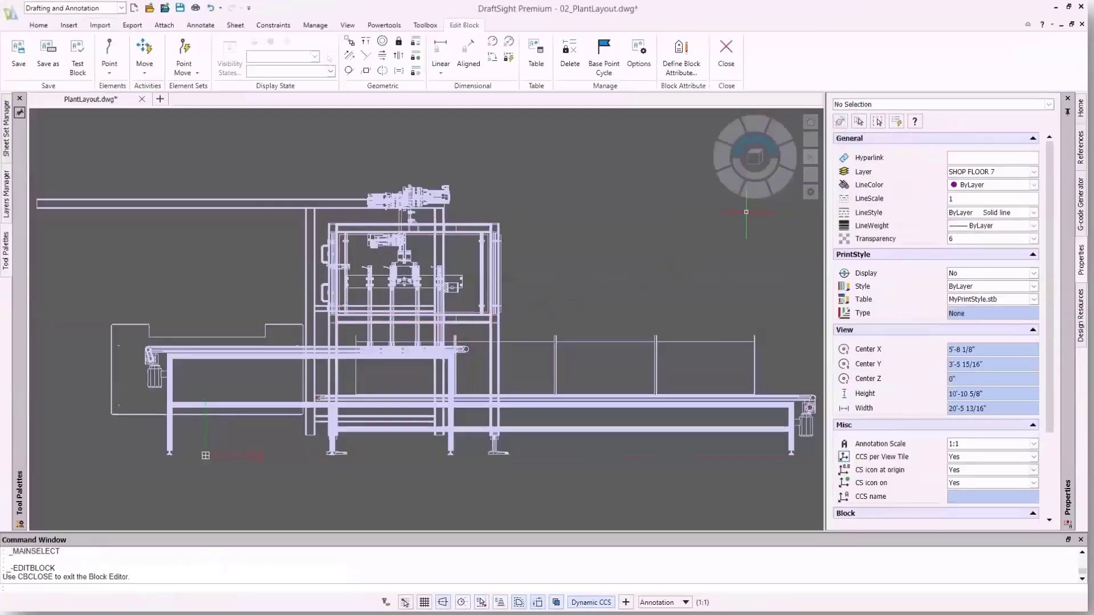
click(788, 184)
click(615, 470)
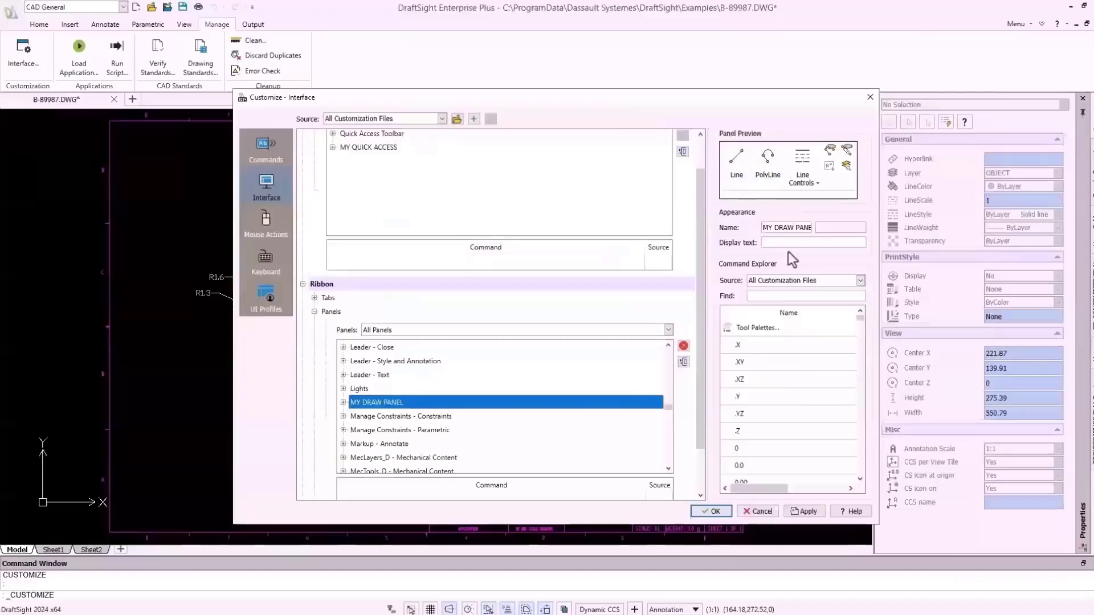
Set the custom ribbon panel's display text to My Draw Panel and look through its rows and sub-panel commands
text(My Draw Panel)
right_click(425, 406)
right_click(373, 416)
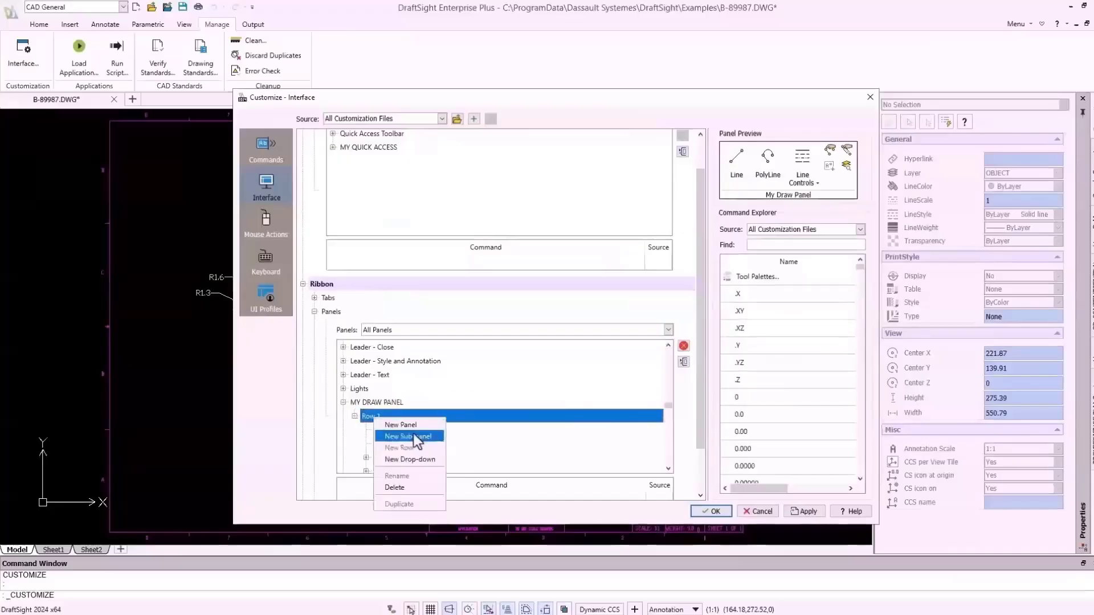
click(354, 417)
scroll(405, 419, down, 1)
click(366, 431)
click(377, 457)
click(377, 444)
click(668, 470)
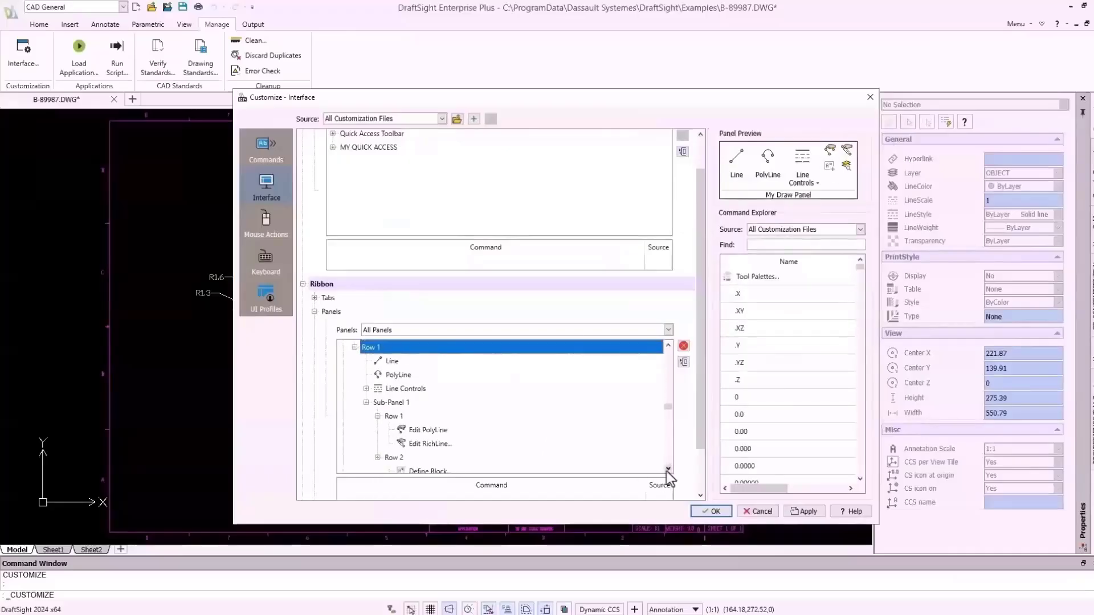
click(668, 470)
Search the customization commands for Layers and pick a layers command for the custom panel
click(504, 443)
click(684, 346)
click(761, 297)
text(Layers)
click(759, 344)
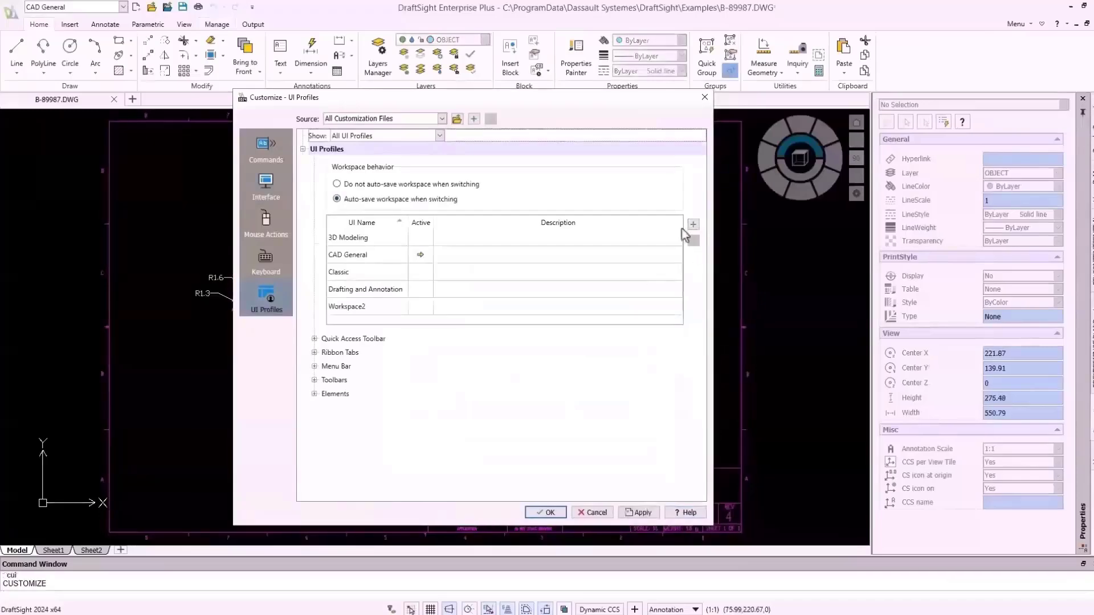
Rename the Workspace2 UI profile as My Custom WorkSpace and try the Line Controls of its custom tab
double_click(347, 307)
text(My Custom WorkSpace)
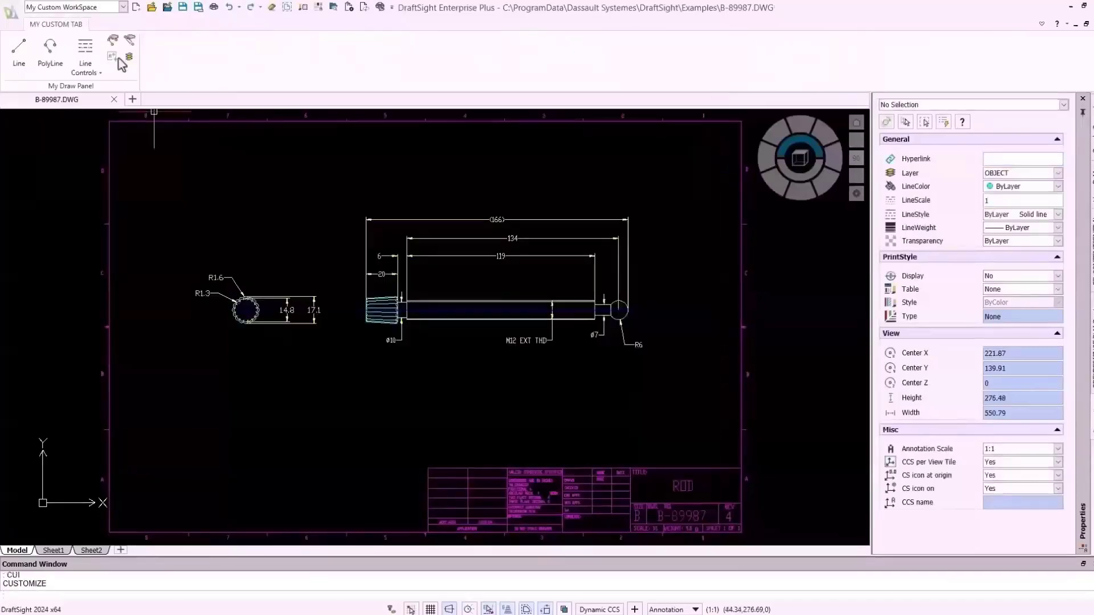
click(85, 62)
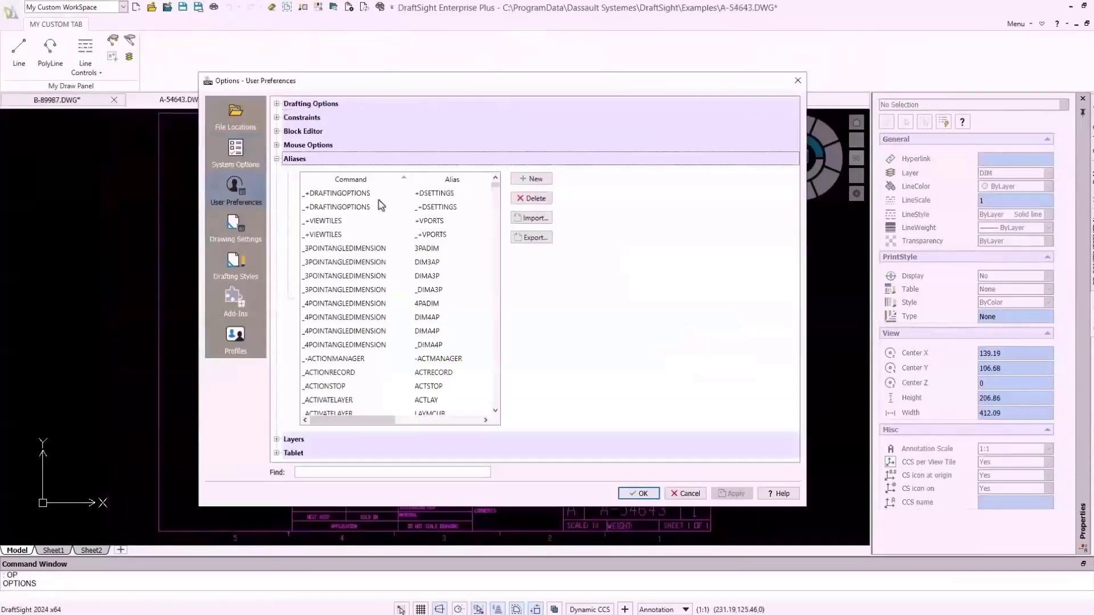
Browse the command aliases in the user preferences and open one alias entry for editing
scroll(425, 320, down, 3)
click(425, 396)
scroll(425, 342, down, 9)
double_click(424, 318)
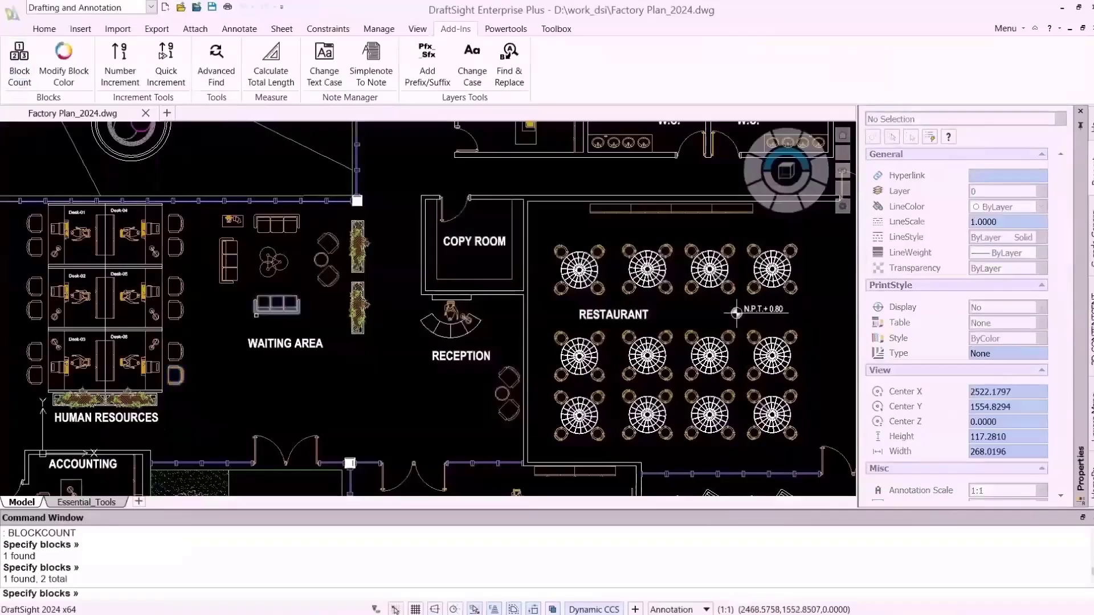
Add a waiting-area sofa, an office chair and a dining table set to the block count, with nested blocks counted too
click(228, 260)
click(175, 248)
click(572, 274)
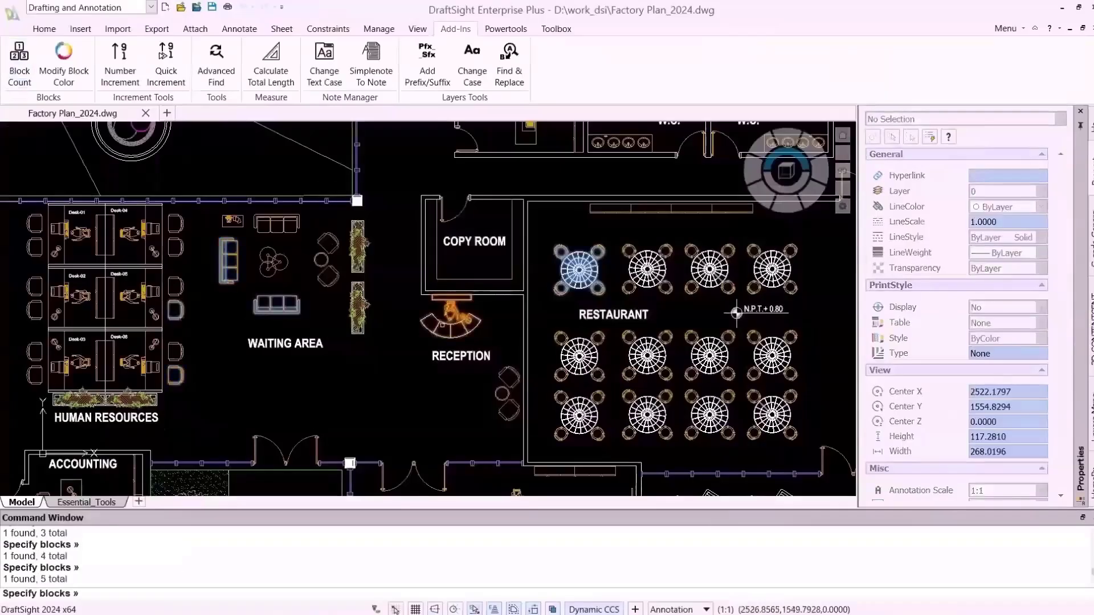
key(Return)
click(385, 329)
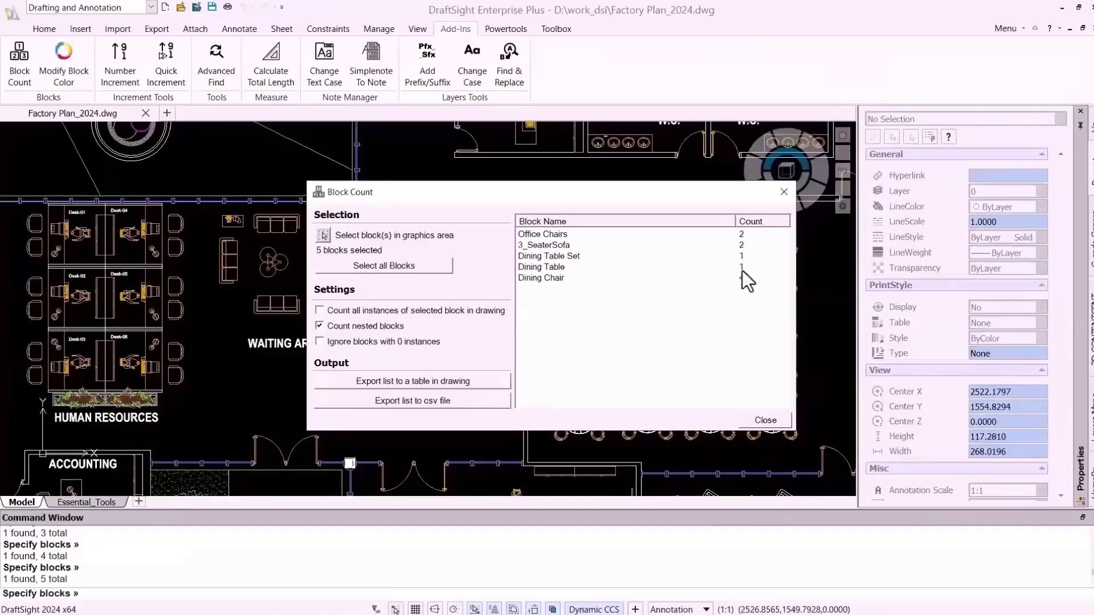
Count all instances of the selected blocks in the drawing and export the list to a table in the drawing
click(480, 311)
click(413, 381)
scroll(435, 381, down, 5)
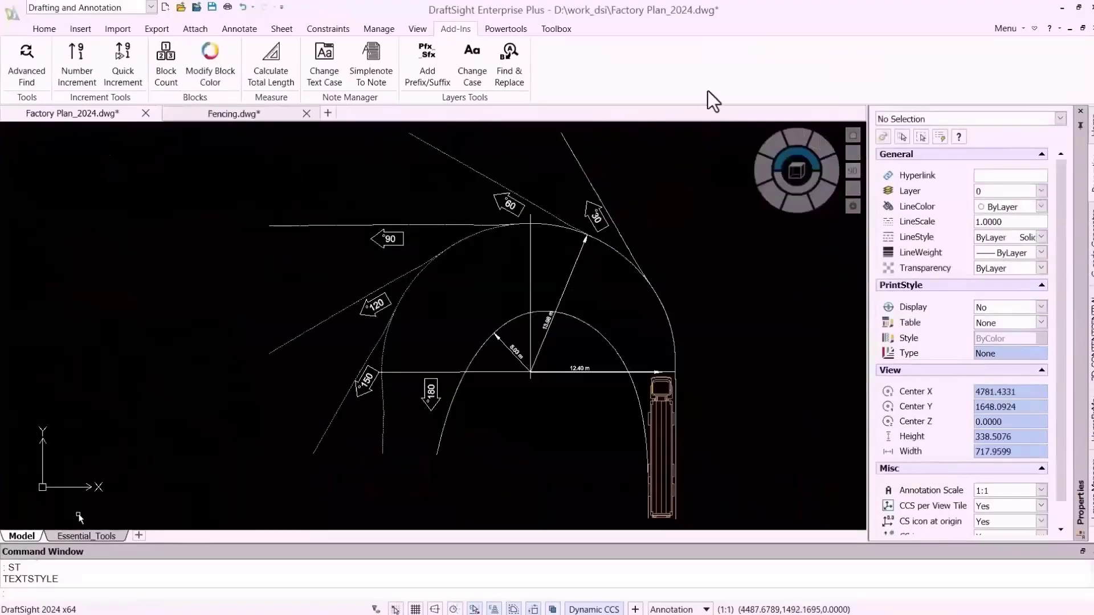
Calculate the total length of the selected turning-path lines and polylines and insert the result as a note beside the diagram
click(271, 68)
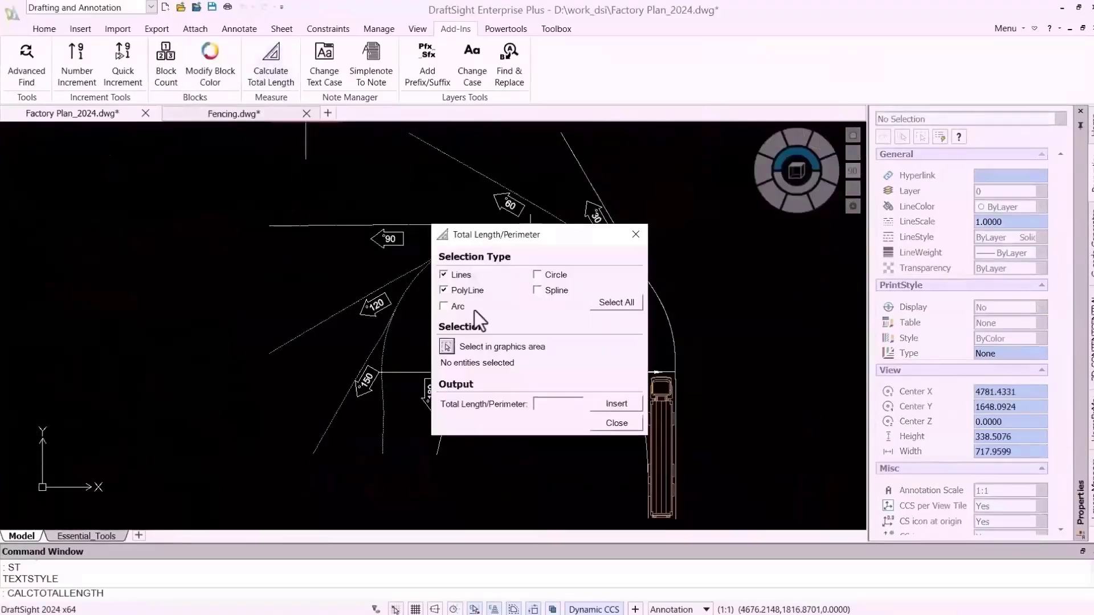
click(447, 347)
click(602, 159)
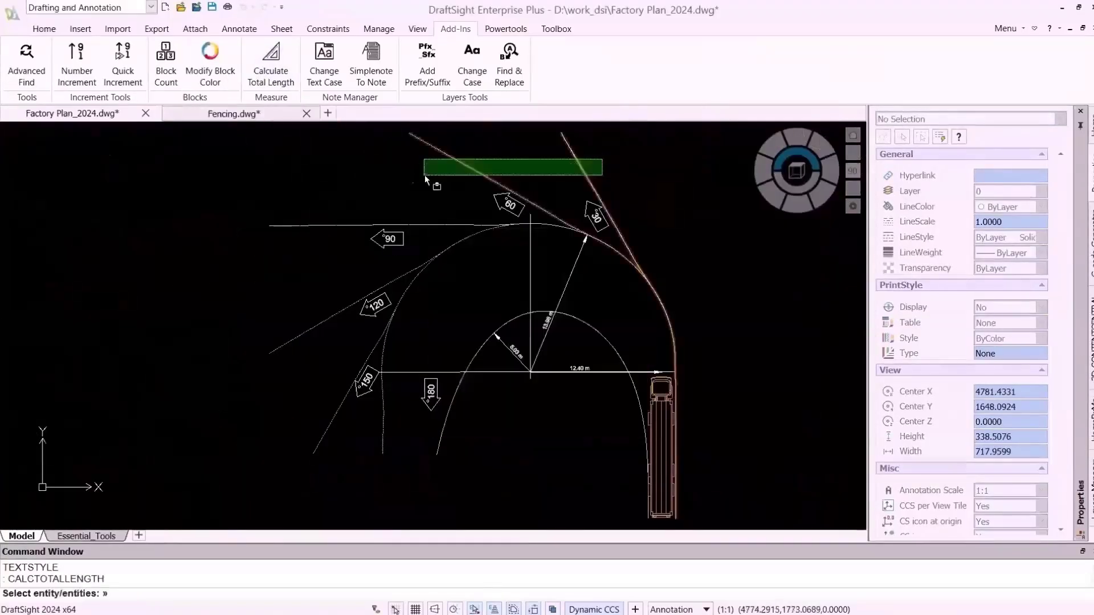
click(424, 176)
click(439, 448)
key(Return)
click(616, 404)
click(227, 290)
click(616, 423)
Prefix the inserted length note with the text "Total Length -"
click(268, 306)
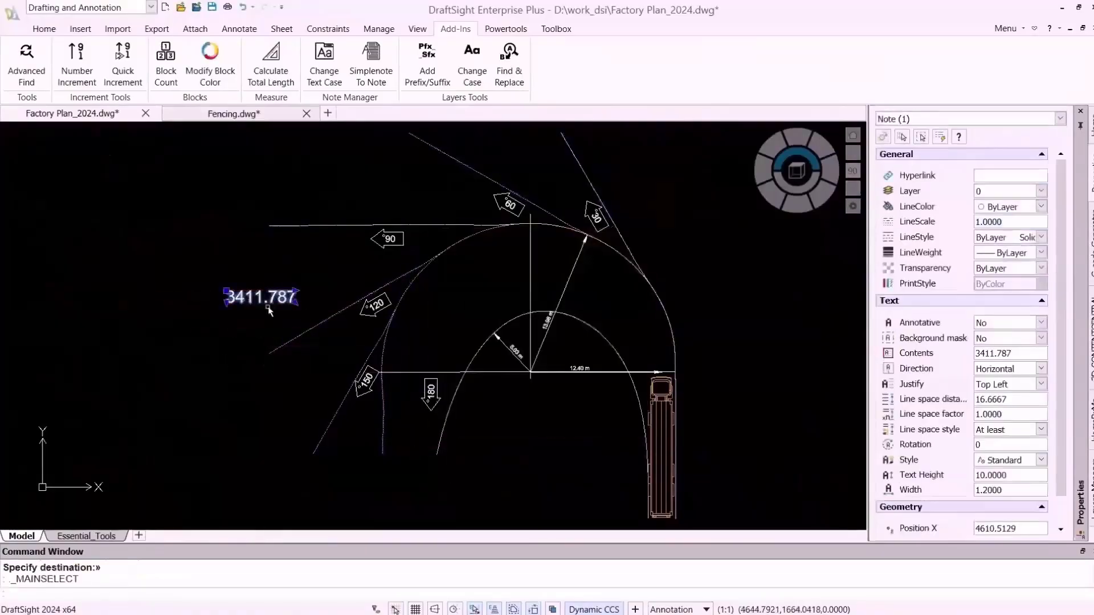
double_click(268, 308)
text(Total Length -)
click(147, 378)
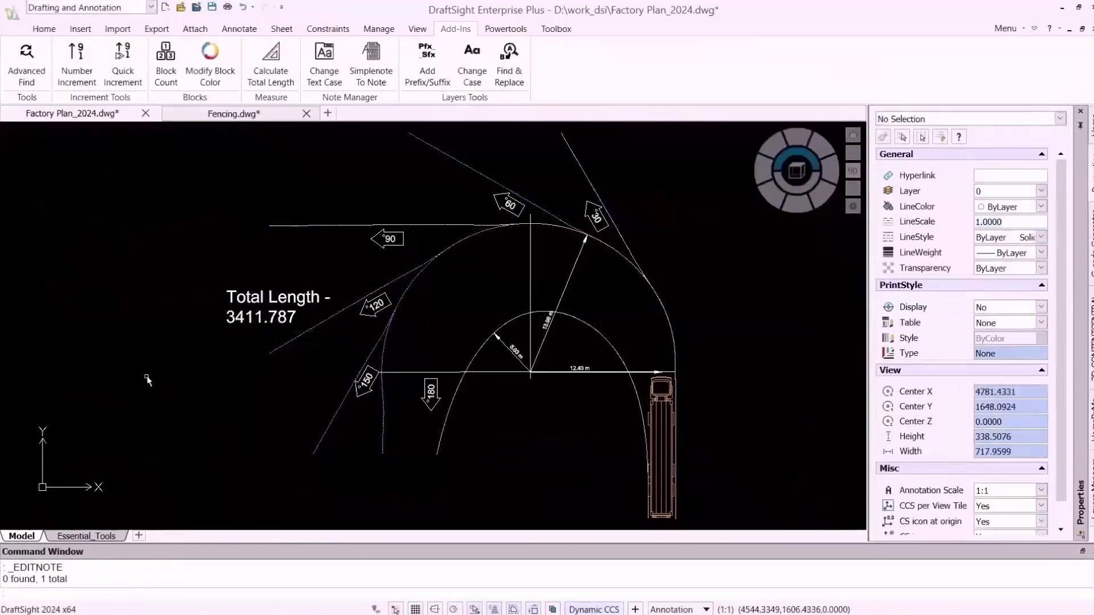
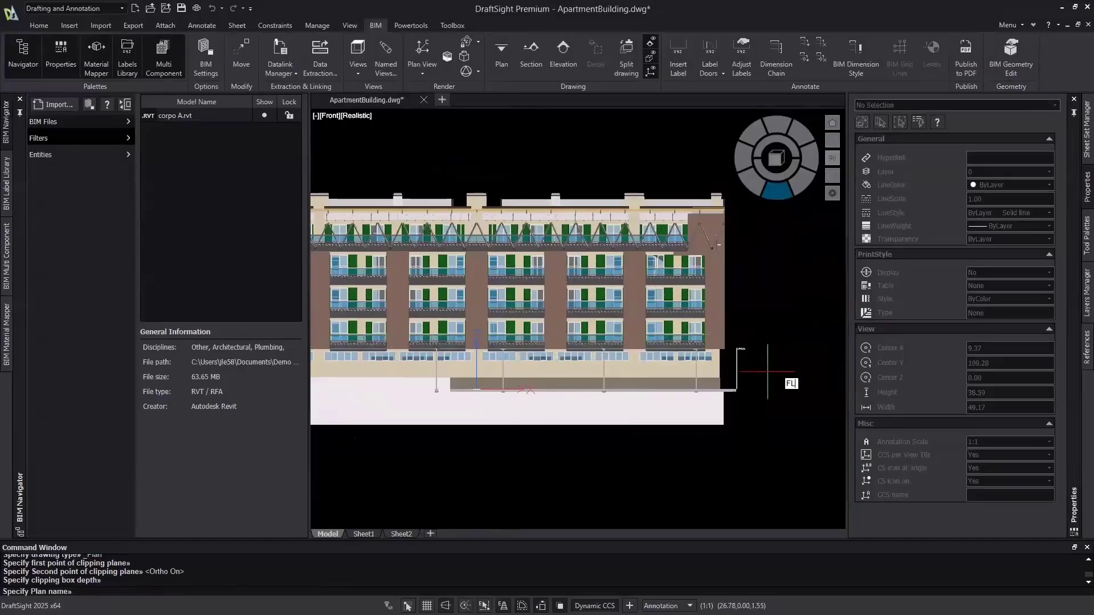
Create the BIM plan drawing under the name FLOOR 1 and show the building from the front
key(Return)
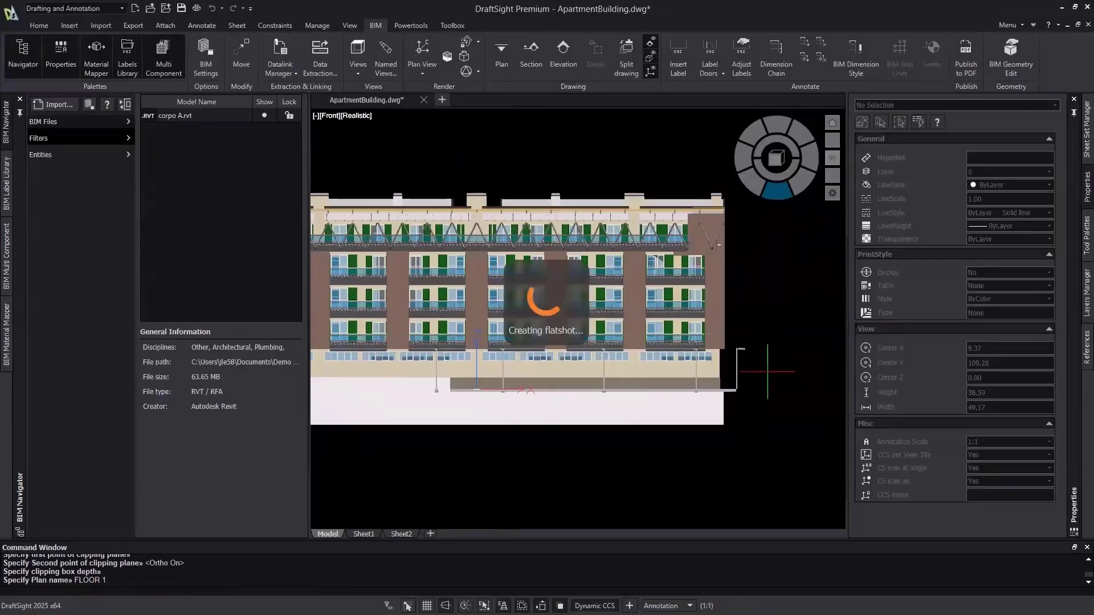
click(782, 196)
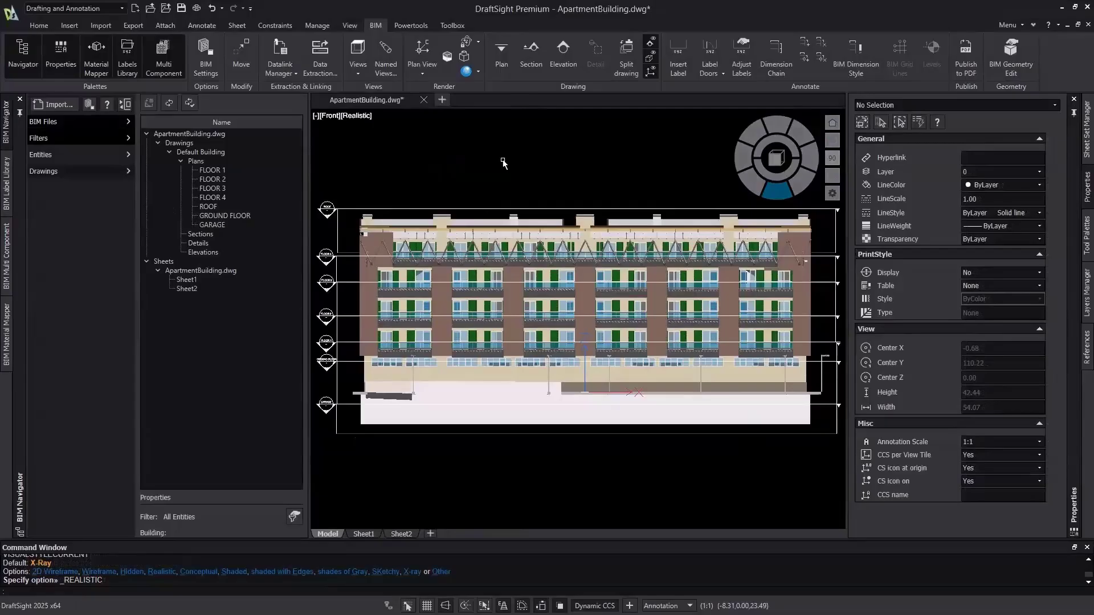
Show the building from the top with the drawing clipping boxes hidden and the X-Ray visual style applied
click(772, 143)
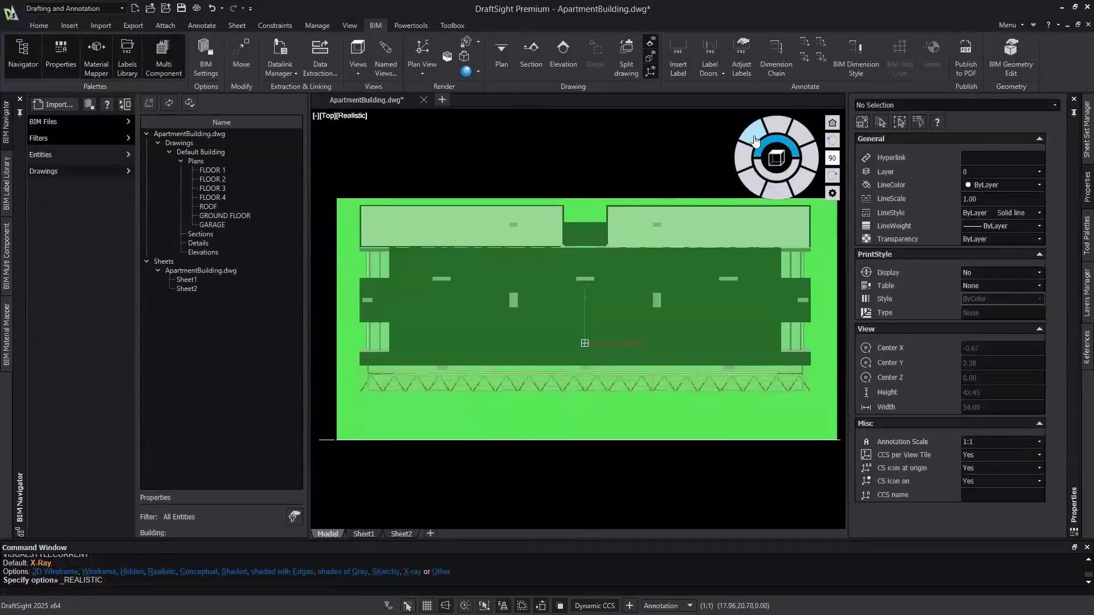
click(651, 58)
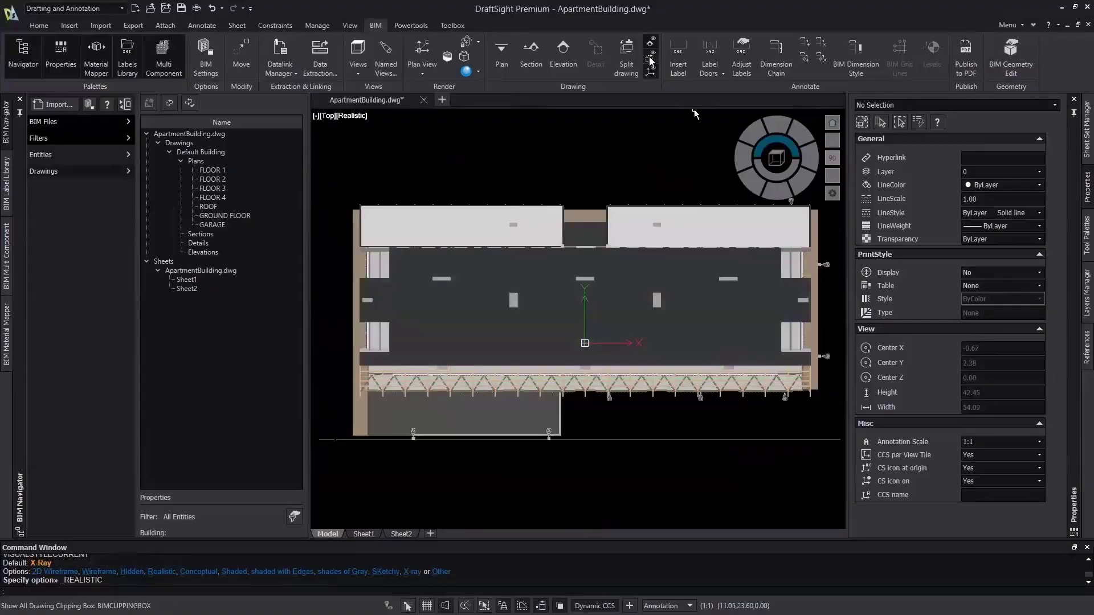
click(467, 71)
click(510, 203)
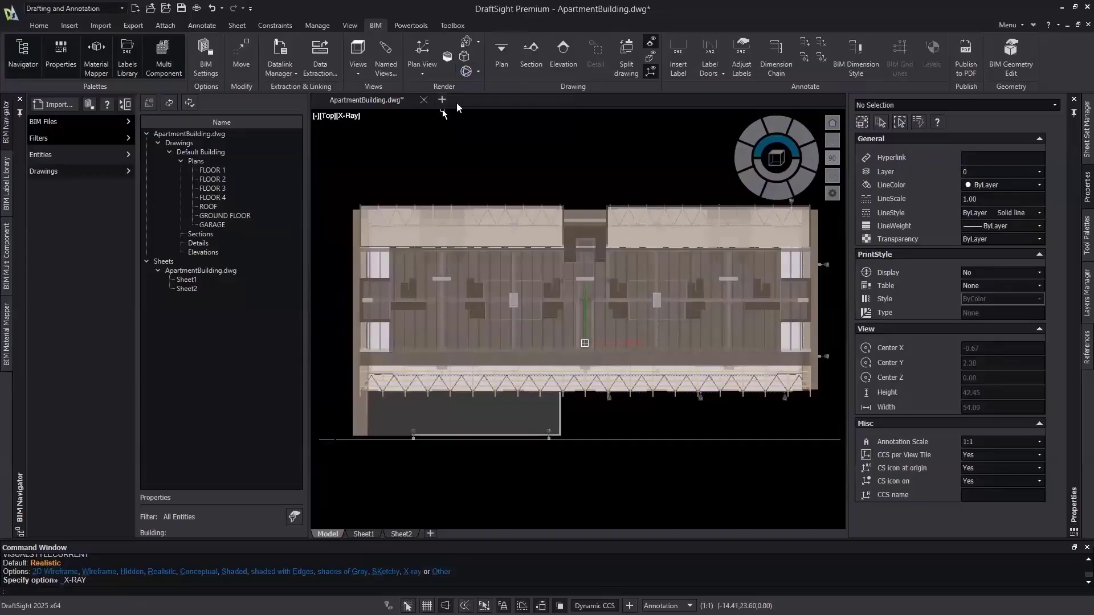
Create a BIM section named SECTION 1 with a lengthwise clipping plane about 50 units long, its depth reaching past the building's rear edge
click(541, 71)
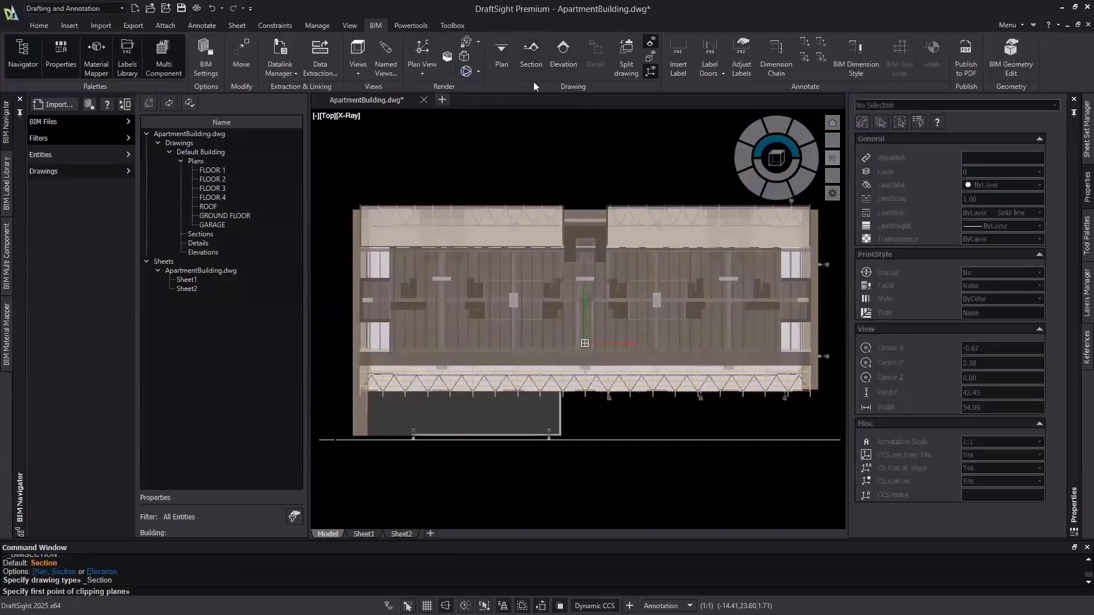
click(345, 306)
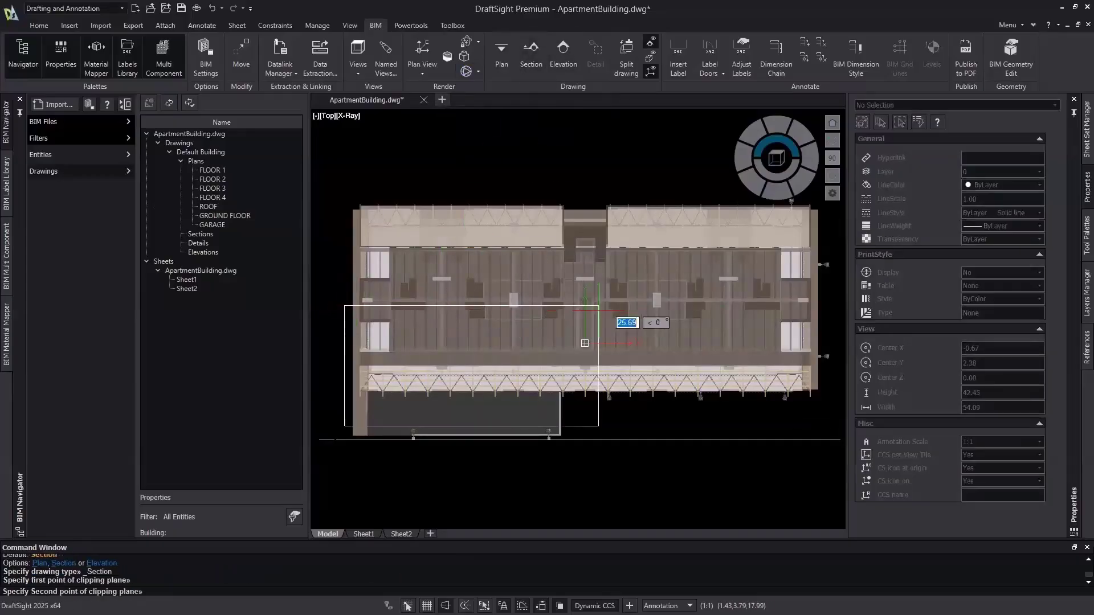
click(836, 306)
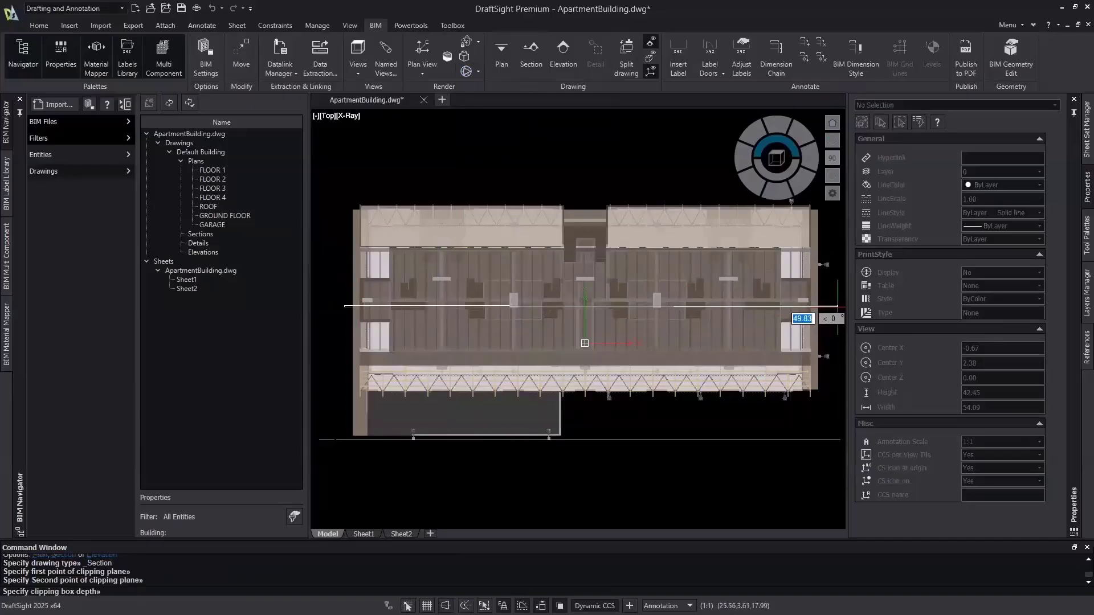
click(630, 194)
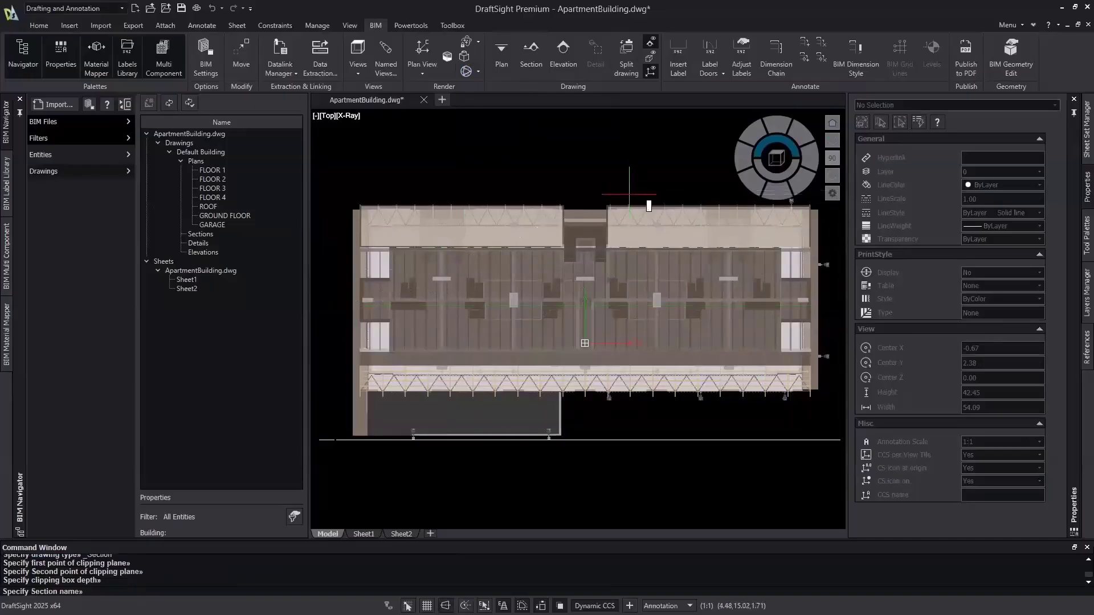
text(SECTION 1)
key(Return)
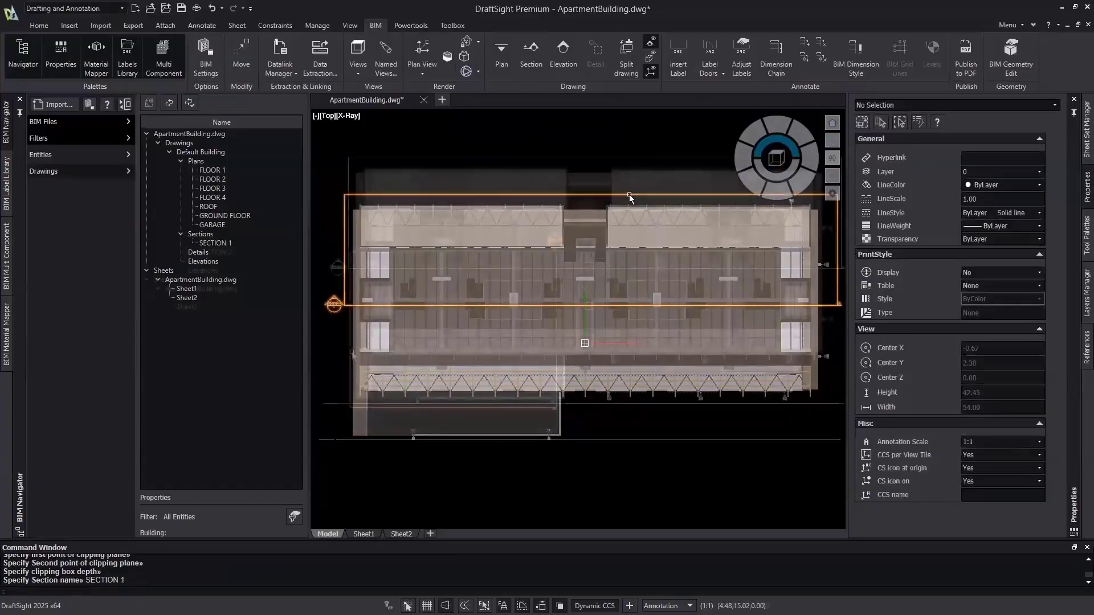
Stretch the SECTION 2 clipping box to the rear boundary line behind the building and refresh the SECTION 2 drawing
click(468, 298)
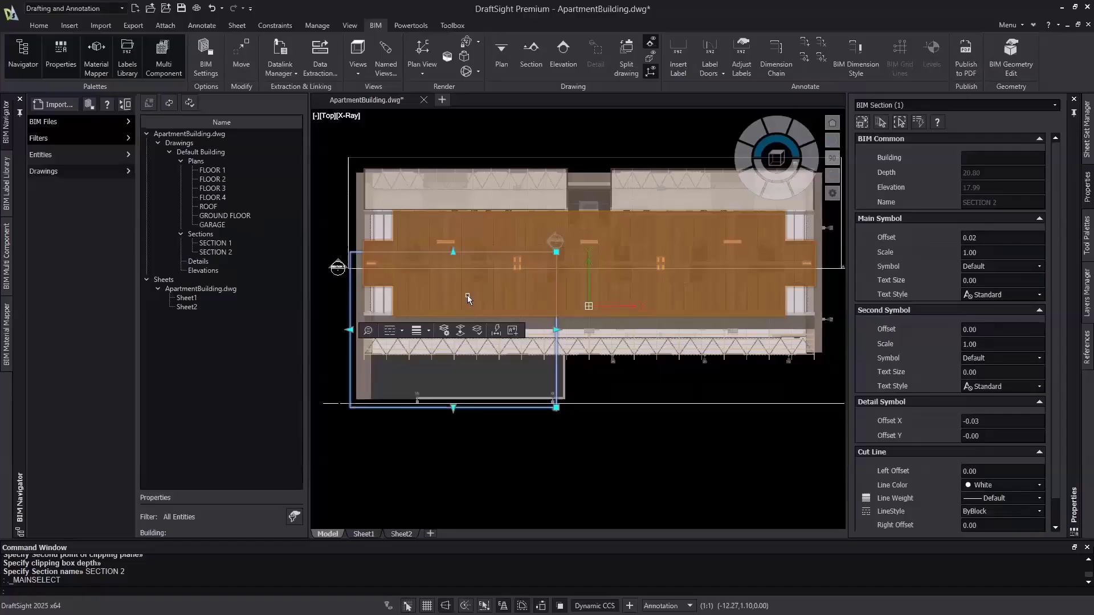
click(453, 252)
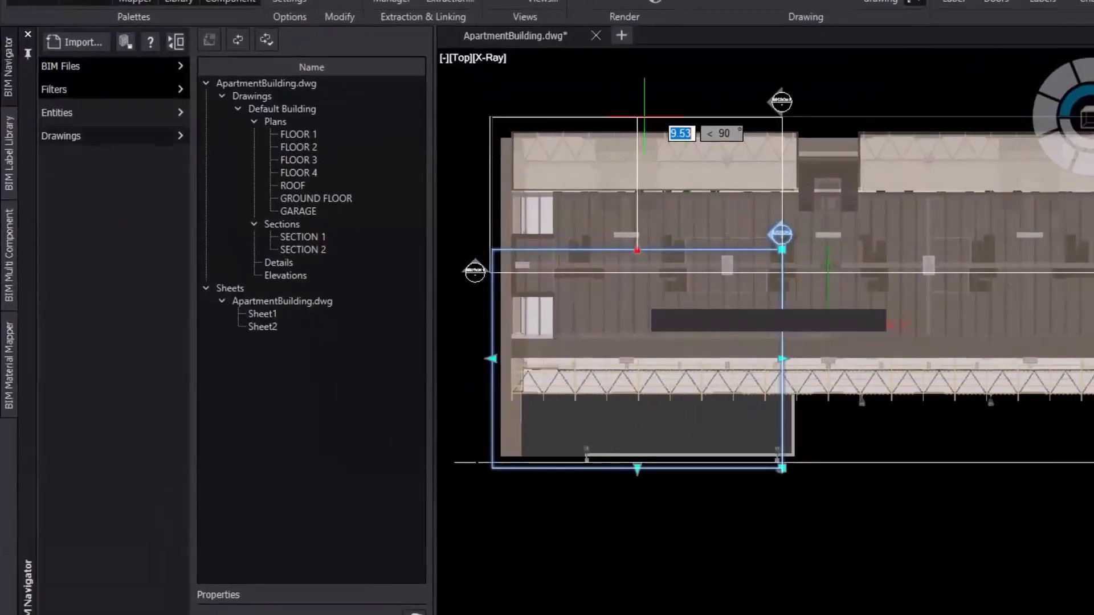
click(450, 164)
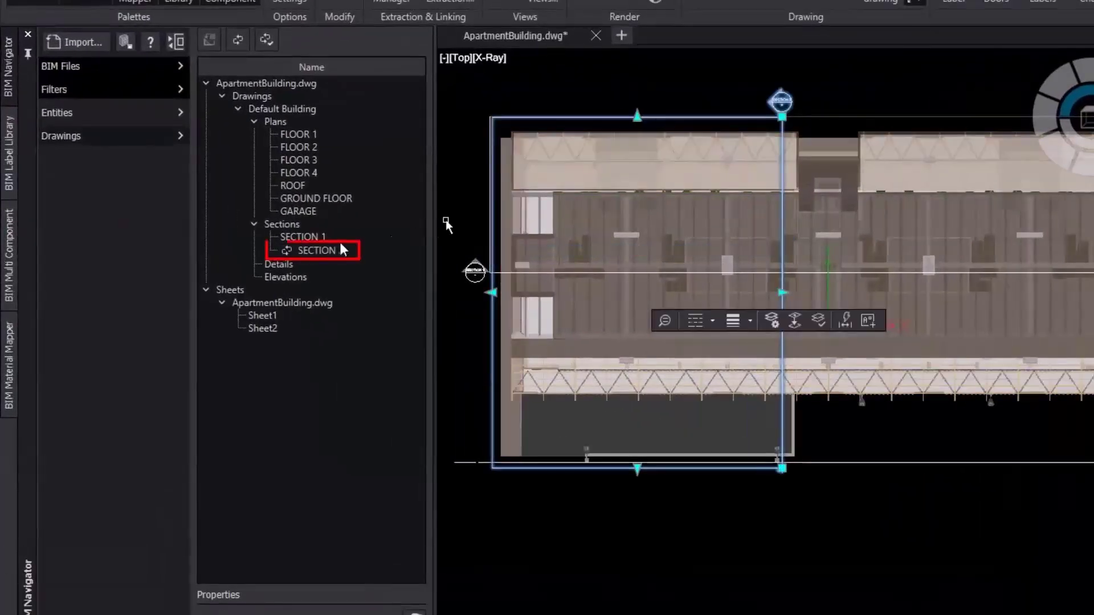
click(270, 44)
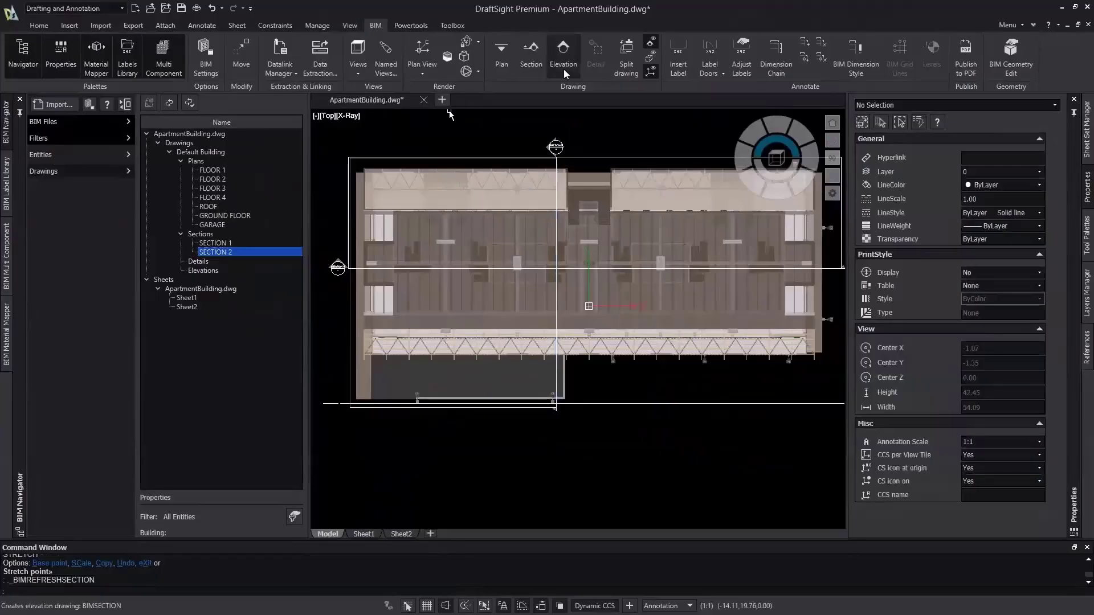
Create a BIM elevation named S ELEVATION along the building's front, its depth reaching past the rear edge, and show the SE Isometric view
click(563, 69)
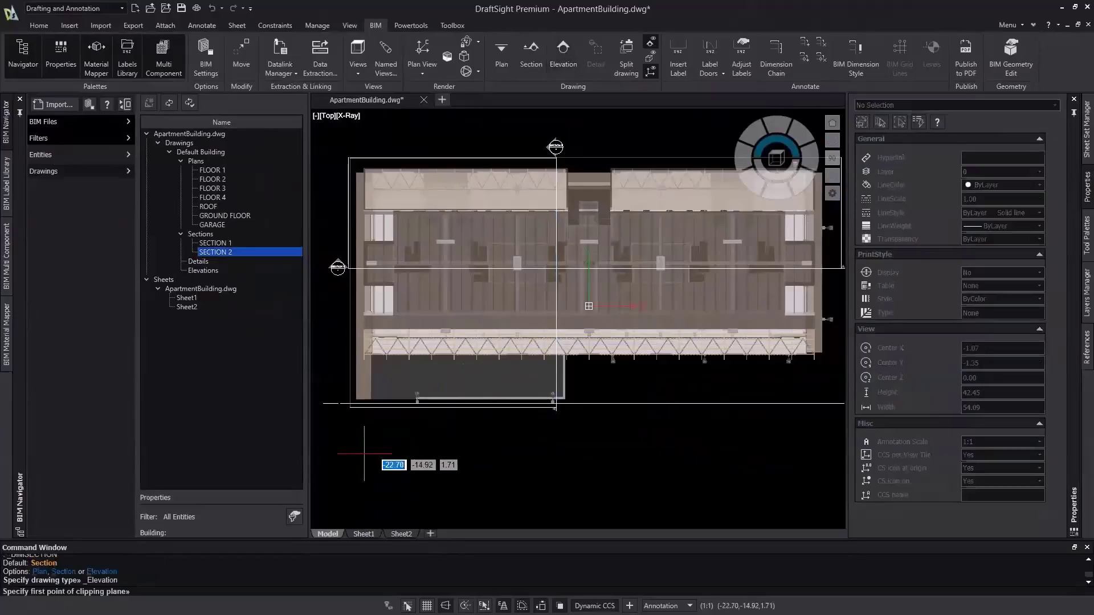
click(317, 430)
scroll(576, 375, down, 3)
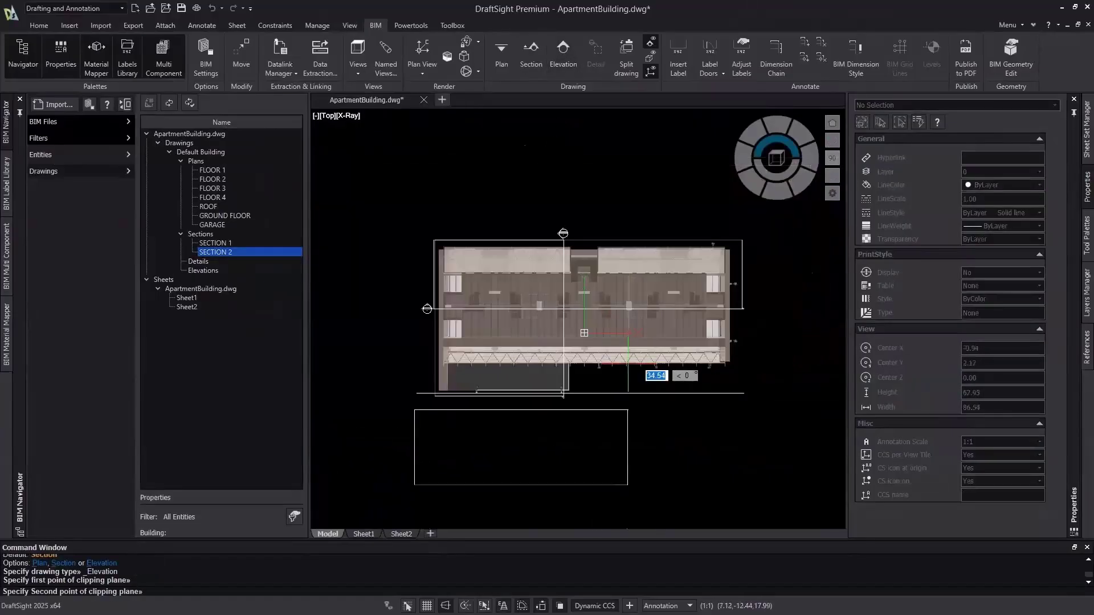
click(753, 368)
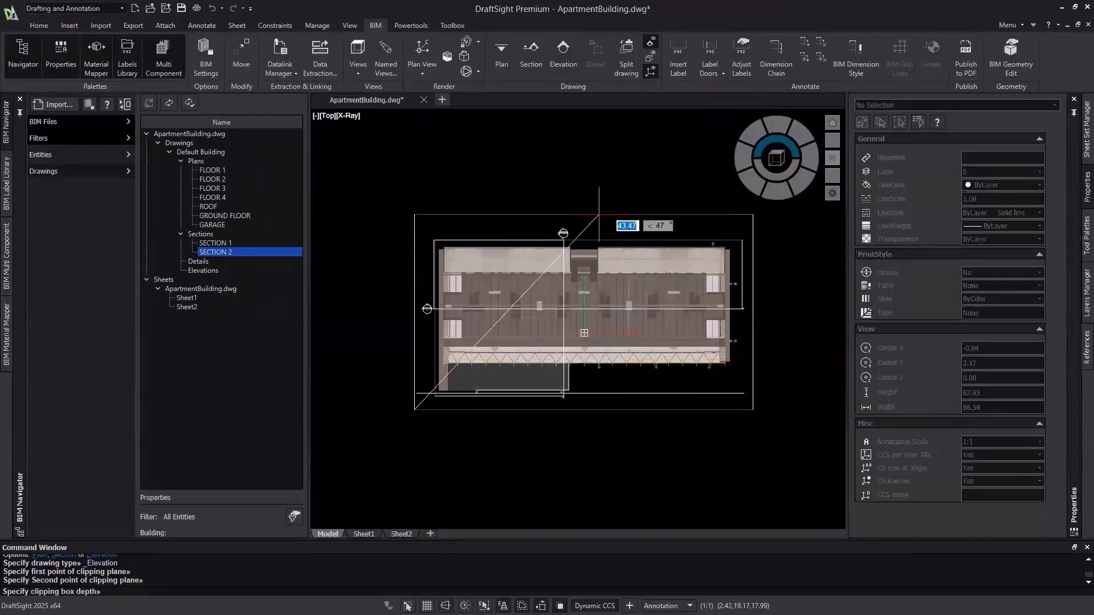
click(563, 233)
text(S ELE)
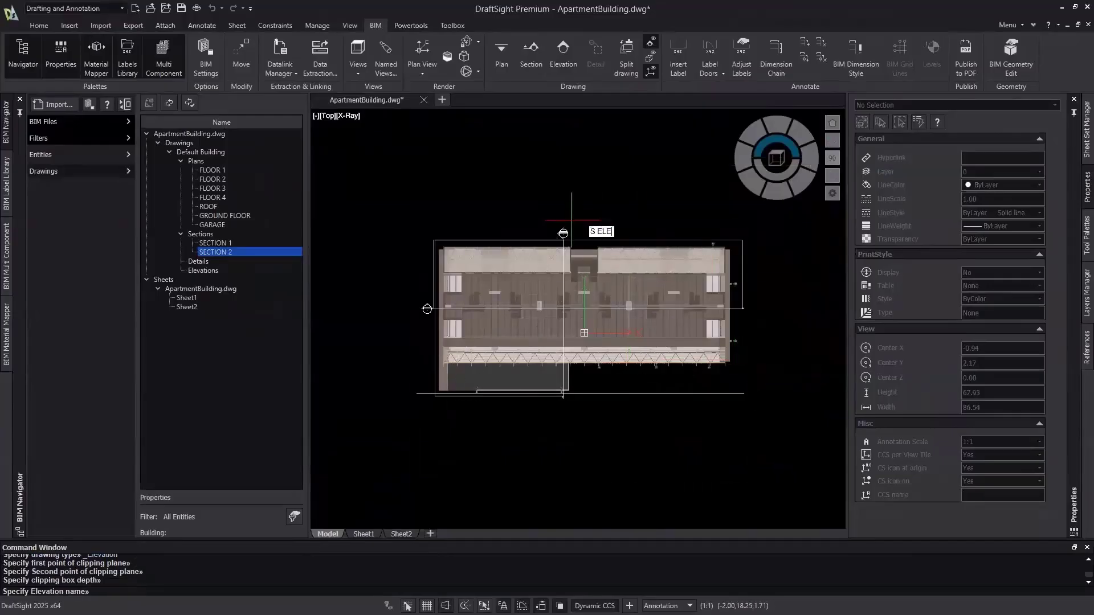
text(VATION)
key(Return)
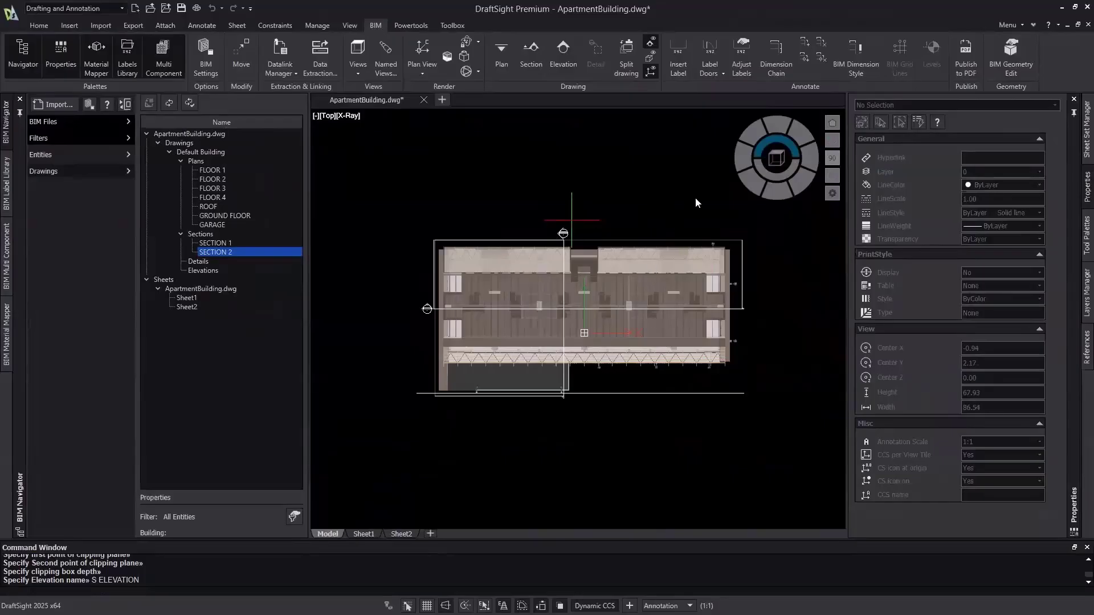
click(801, 188)
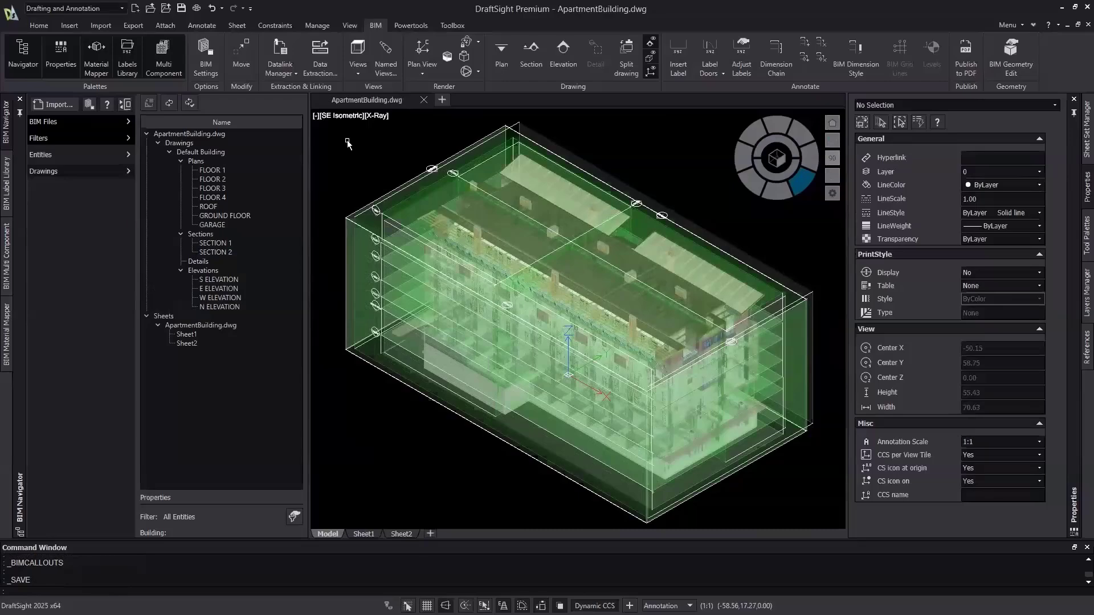
Open the FLOOR 1 plan drawing and label all its rooms, doors and windows
double_click(237, 167)
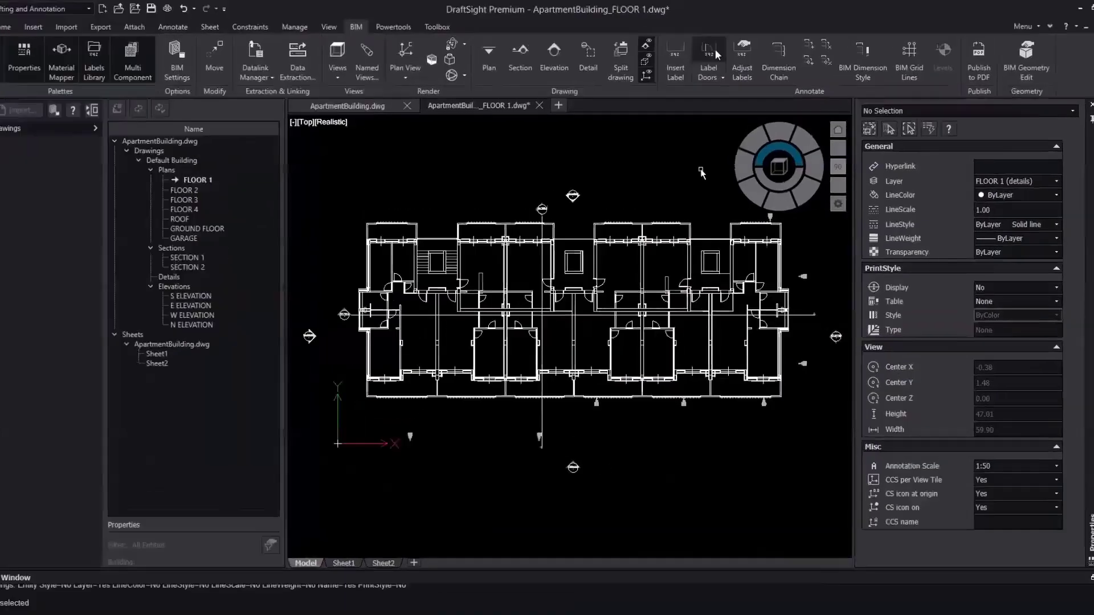
click(712, 74)
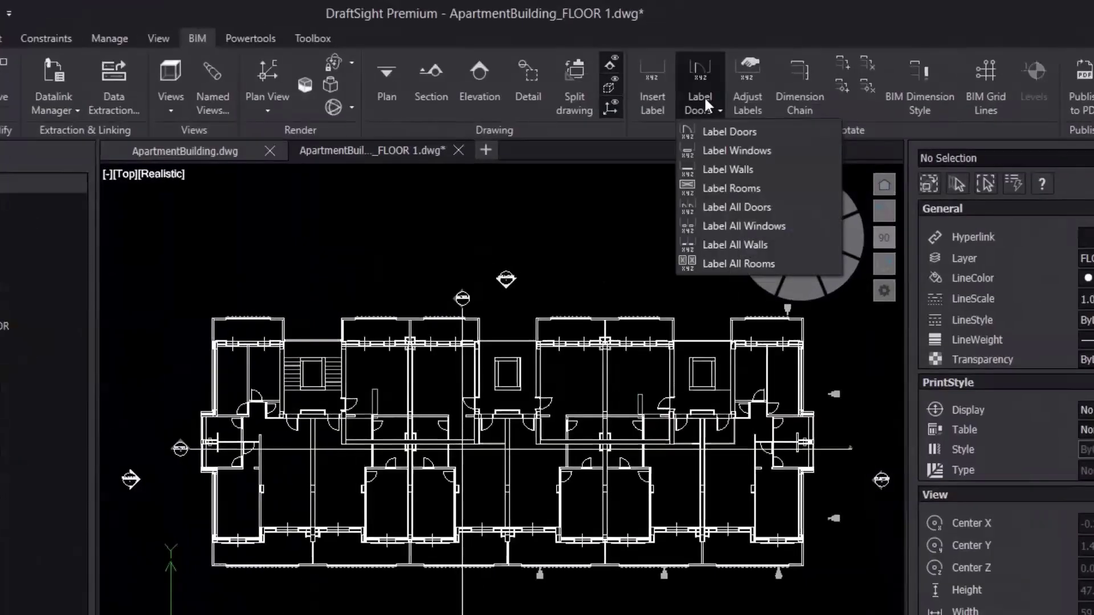
click(728, 261)
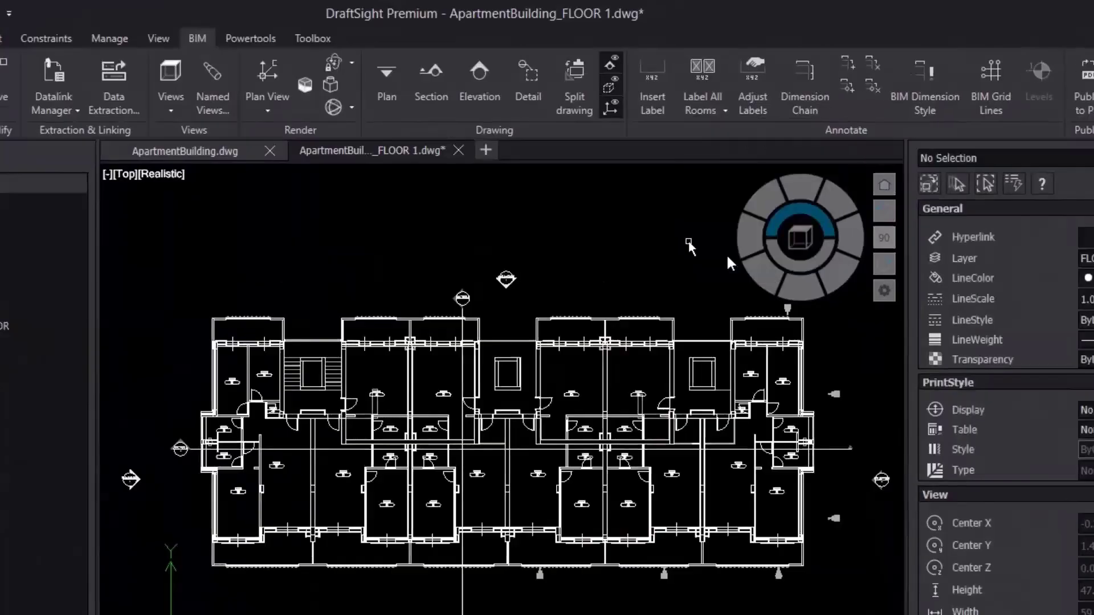
click(711, 109)
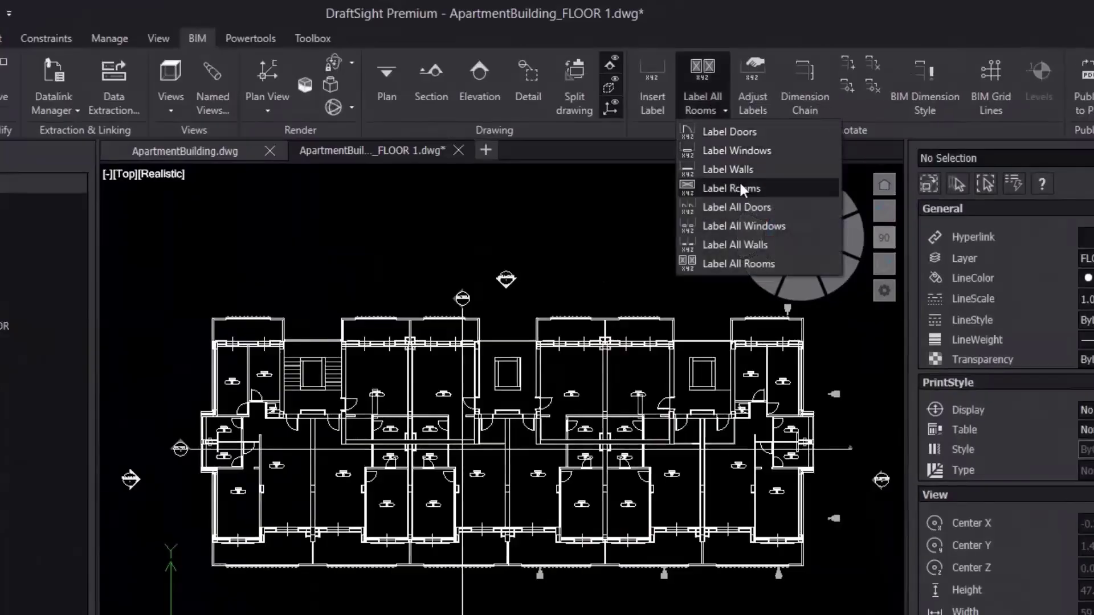
click(741, 207)
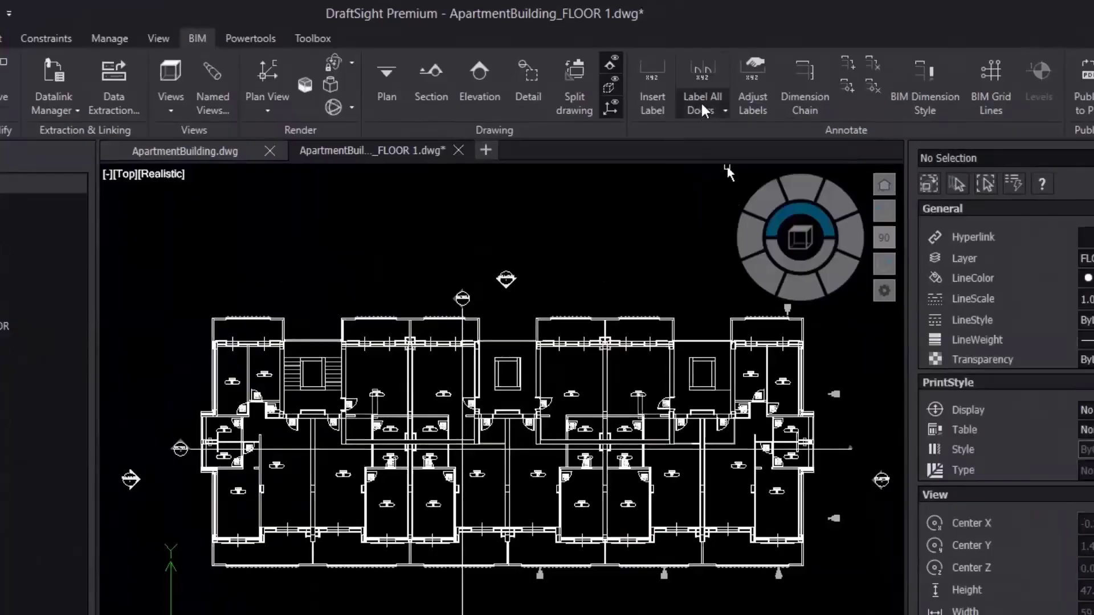
click(699, 100)
click(722, 227)
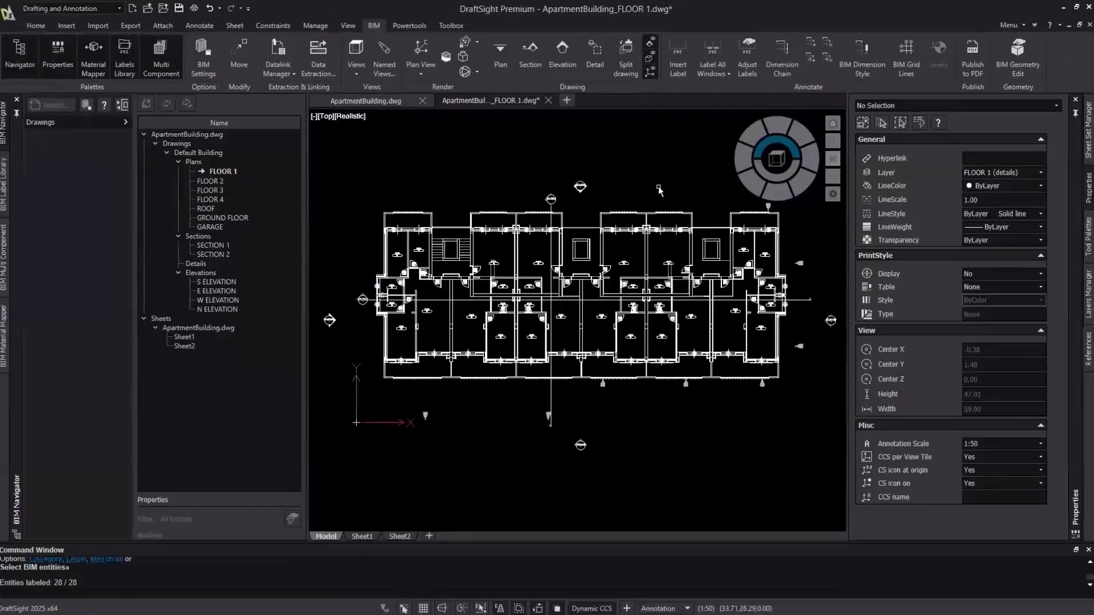
Start the Adjust Labels command for the room and door labels in the FLOOR 1 plan
scroll(659, 190, up, 8)
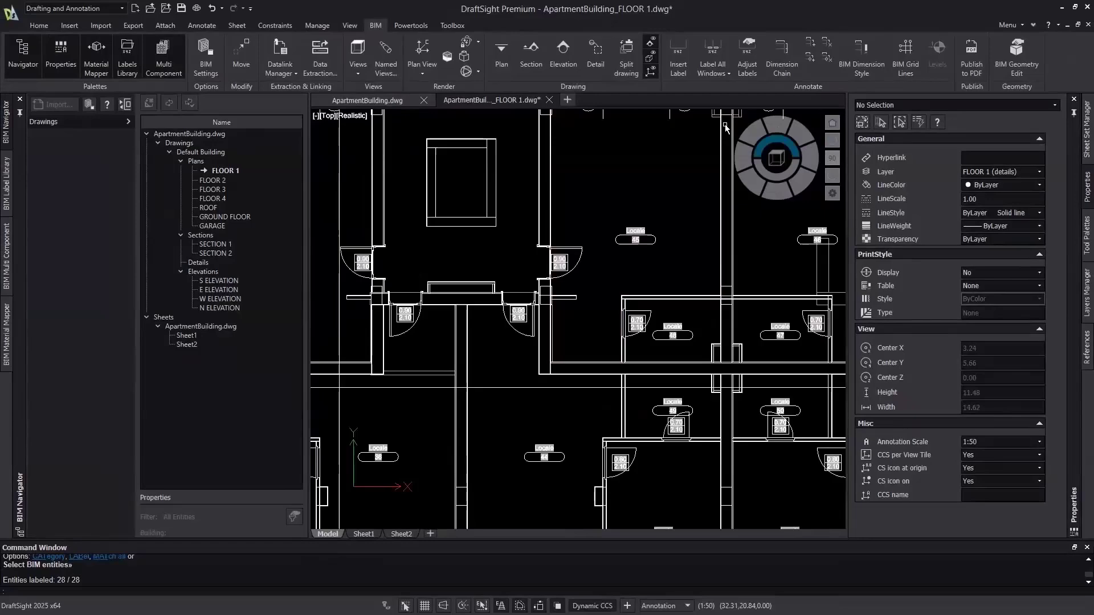
click(743, 58)
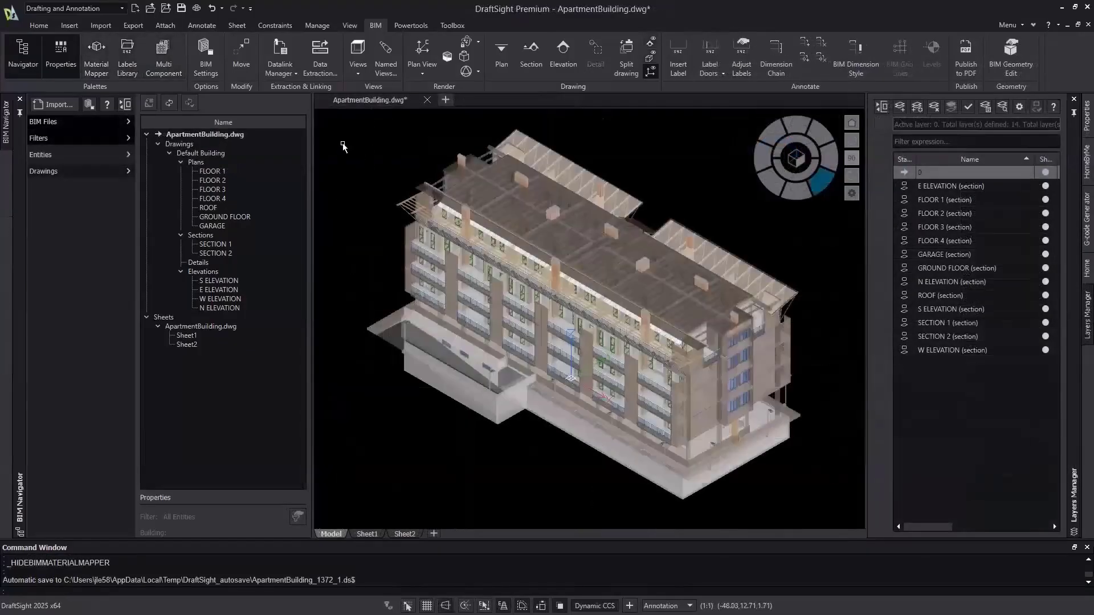
Display the BIM Material Mapper and the Multi Component layers of the tall wall at the end of the balcony facade
click(163, 60)
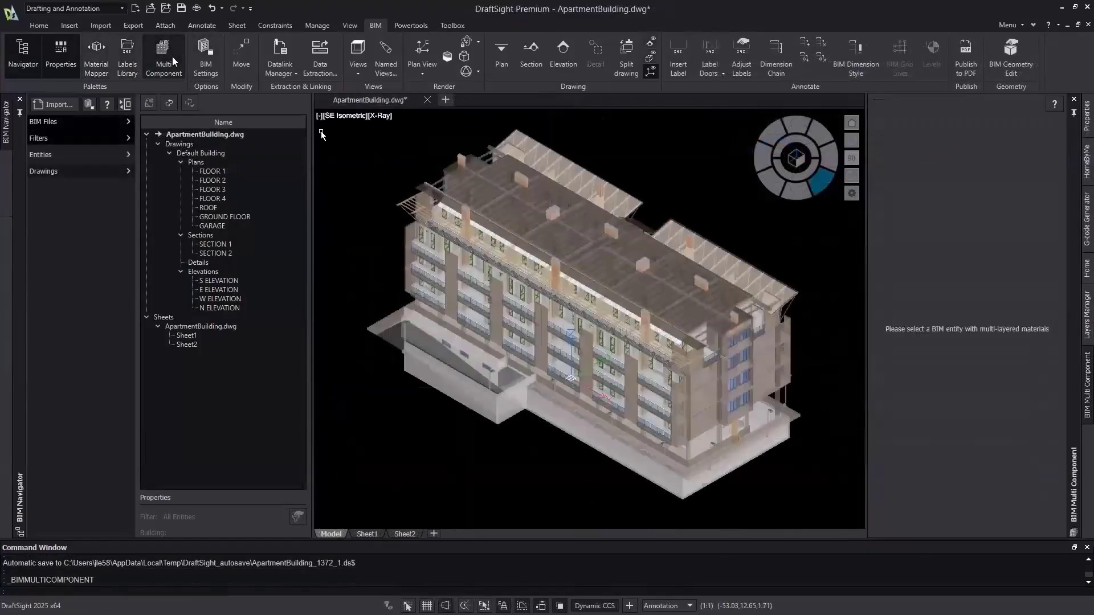
click(101, 65)
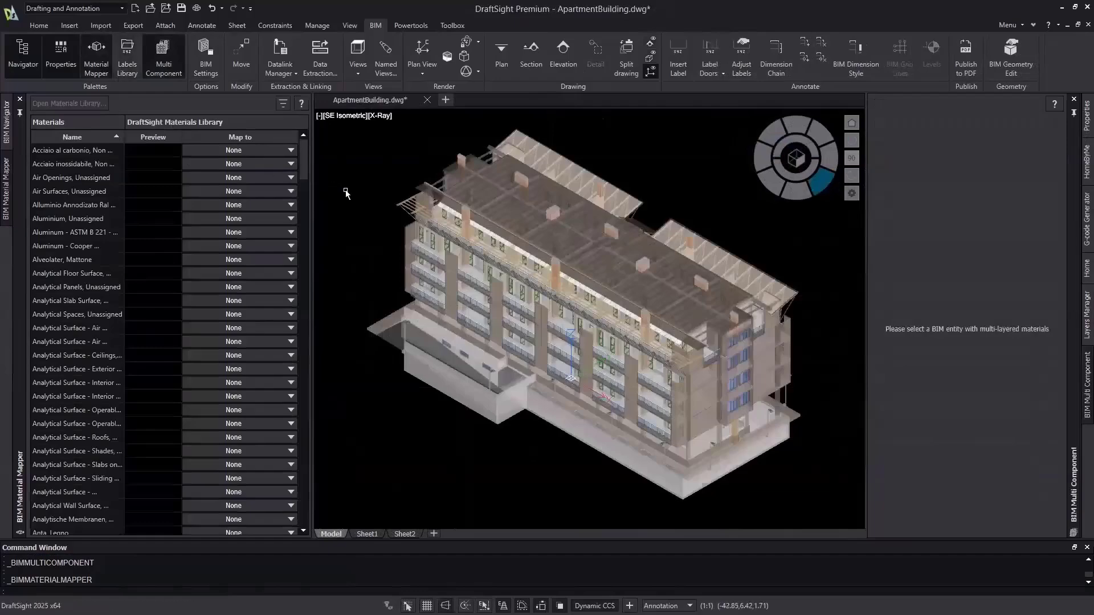
scroll(350, 197, up, 2)
scroll(350, 196, up, 2)
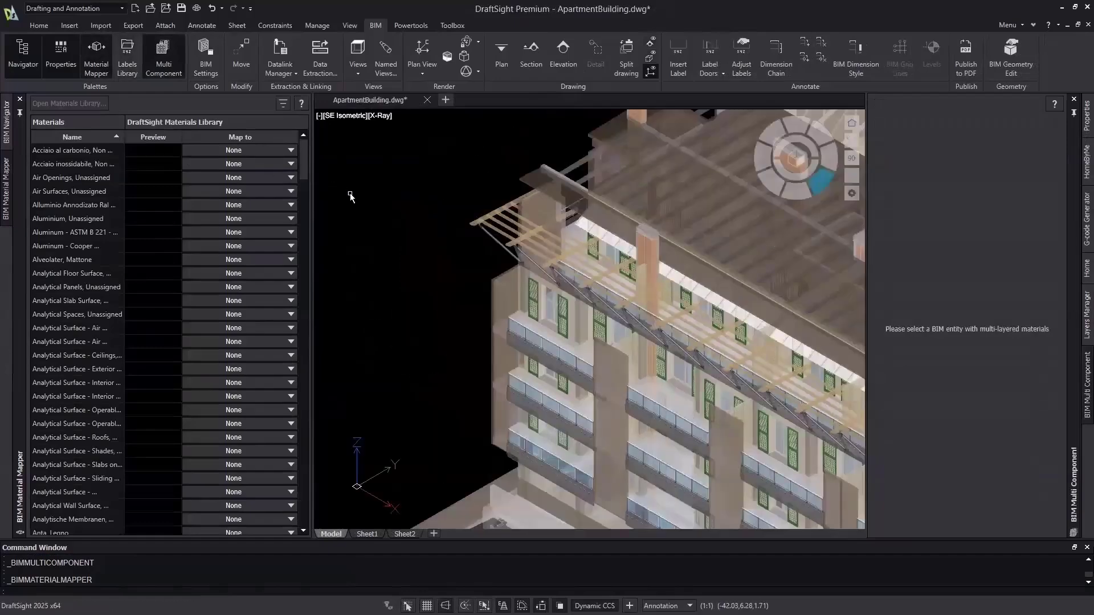
click(502, 306)
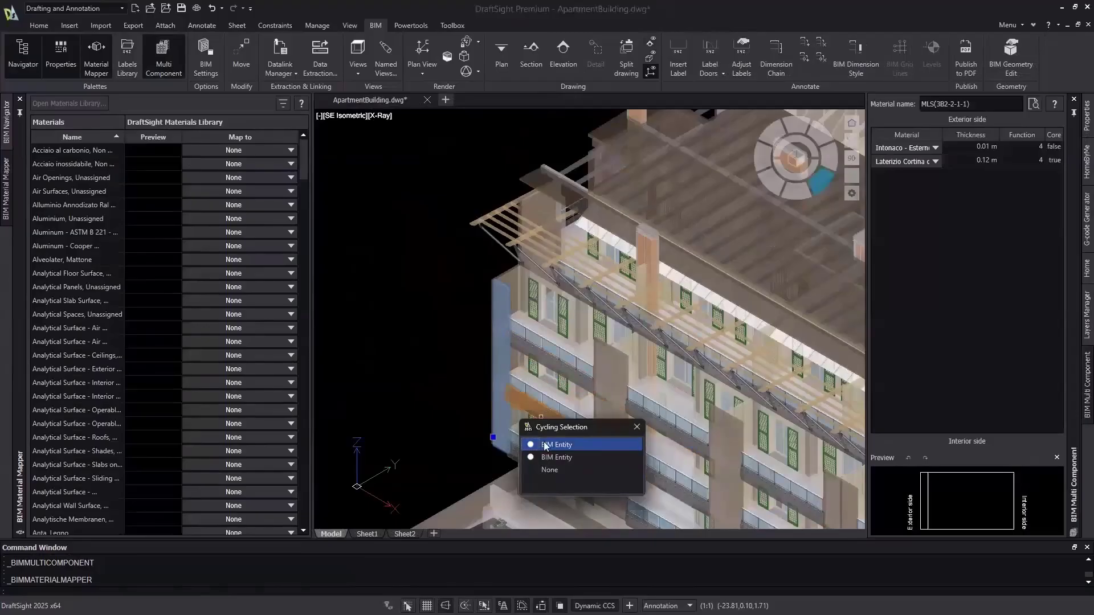
click(544, 445)
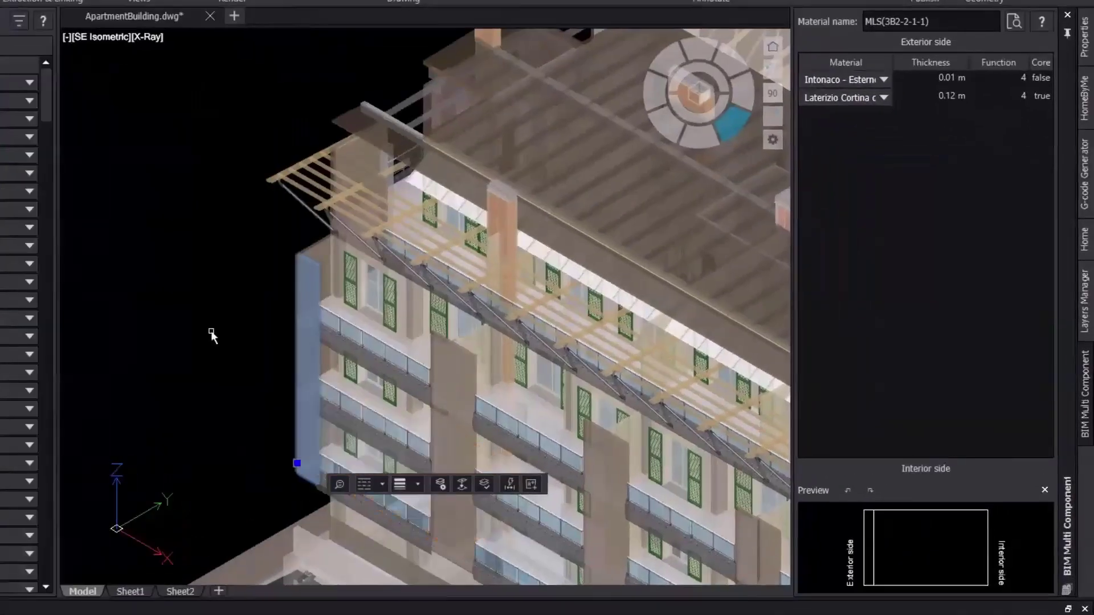
drag(799, 224, 711, 227)
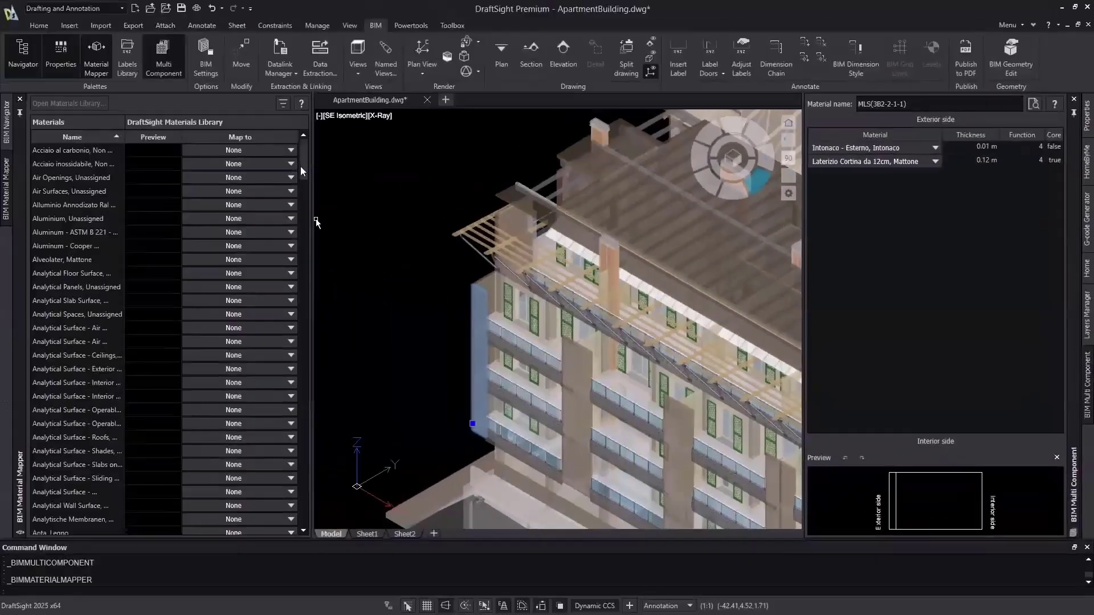
Map the material Intonaco - Esterno, Intonaco to Plaster - Gypsum
drag(302, 171, 285, 290)
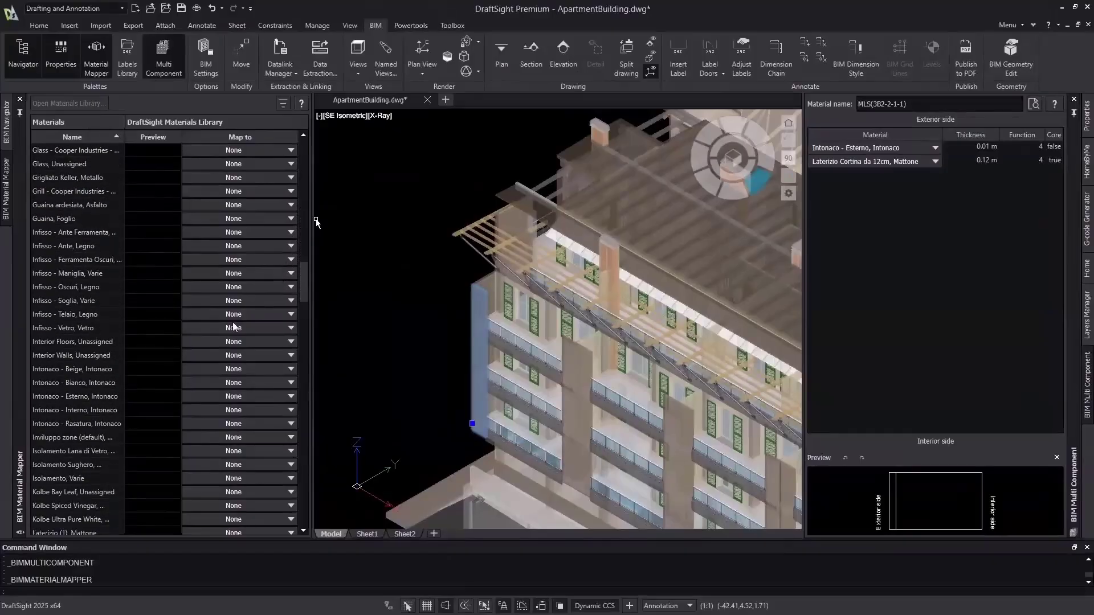
click(217, 397)
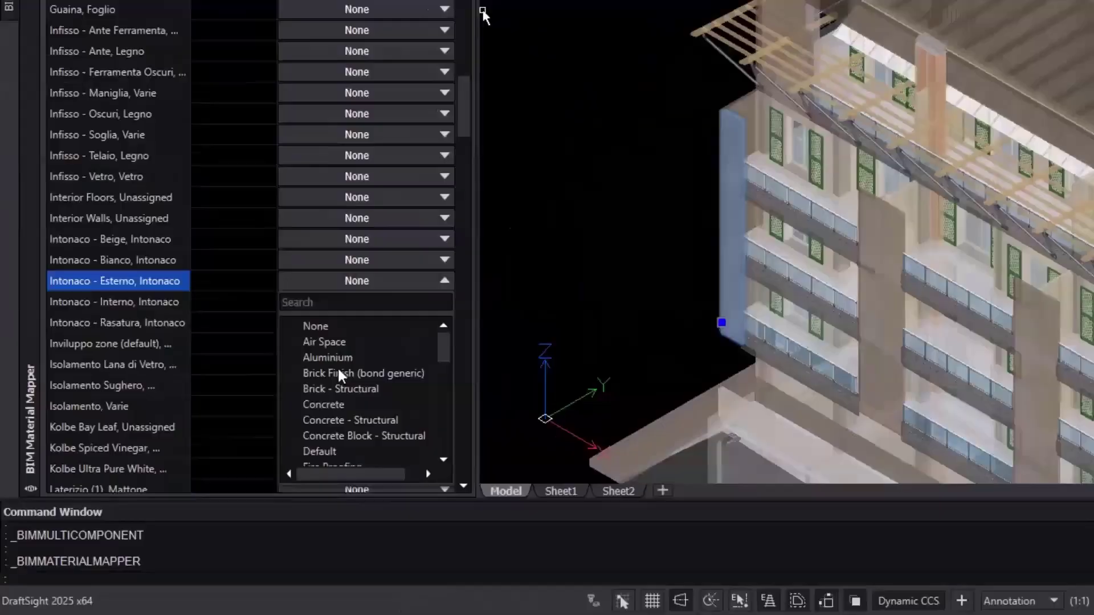
scroll(239, 455, down, 7)
click(449, 306)
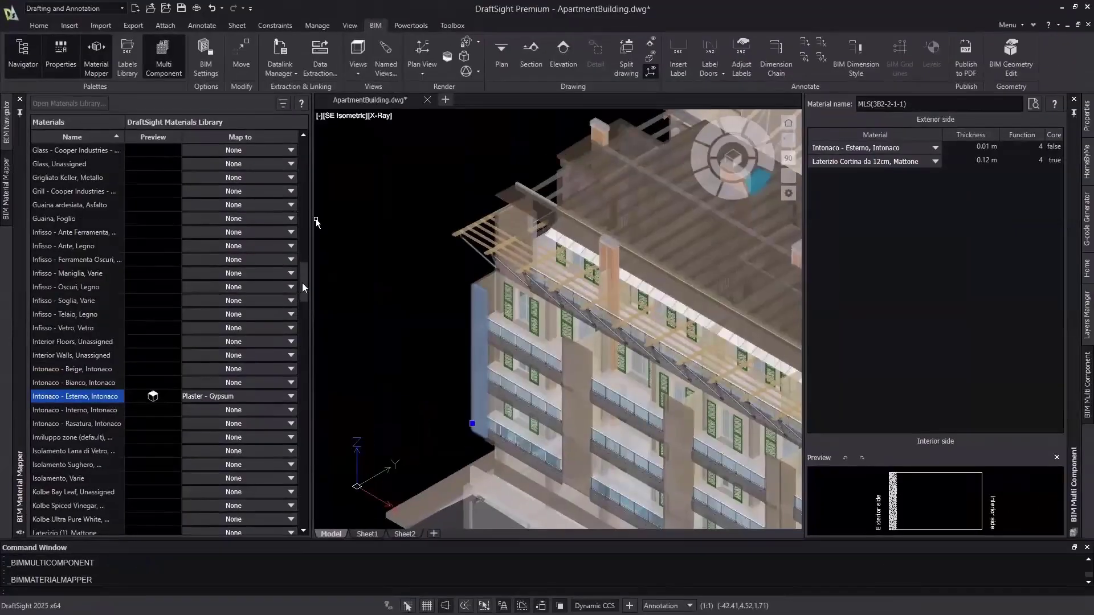
Map the material Laterizio Cortina da 12cm, Mattone to Brick Finish (bond generic) and preview the patterns of both mapped materials
scroll(305, 287, down, 5)
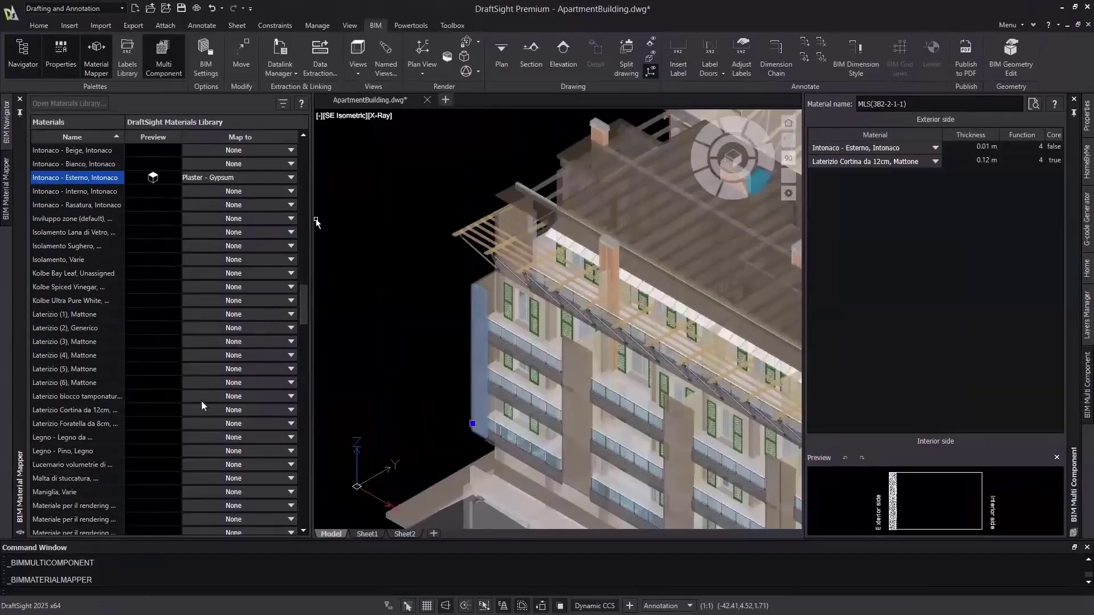
click(217, 410)
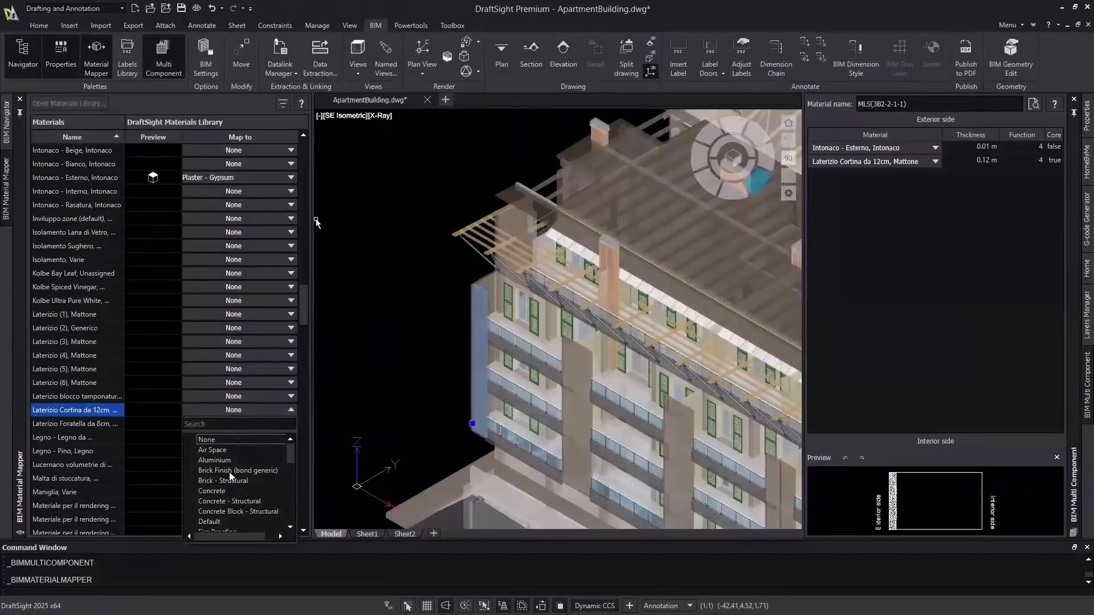
click(231, 472)
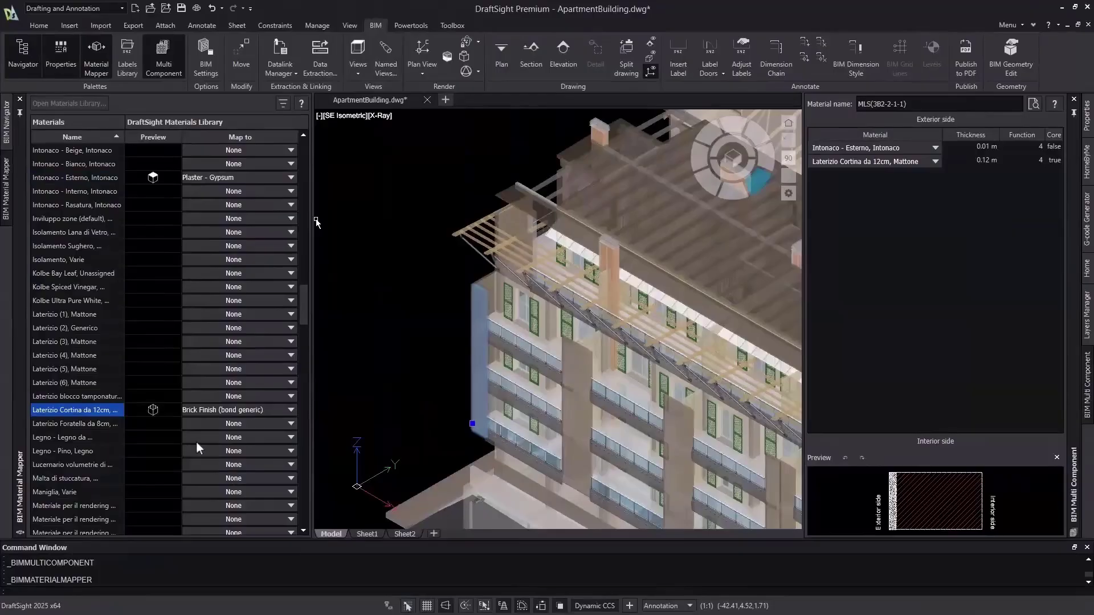
mouse_move(159, 408)
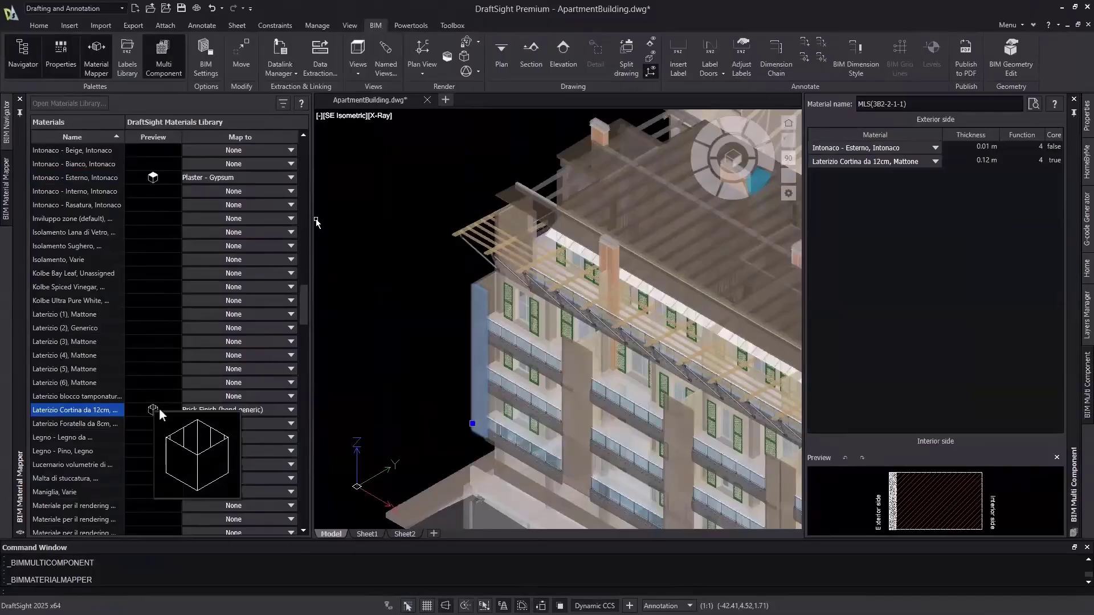
click(155, 181)
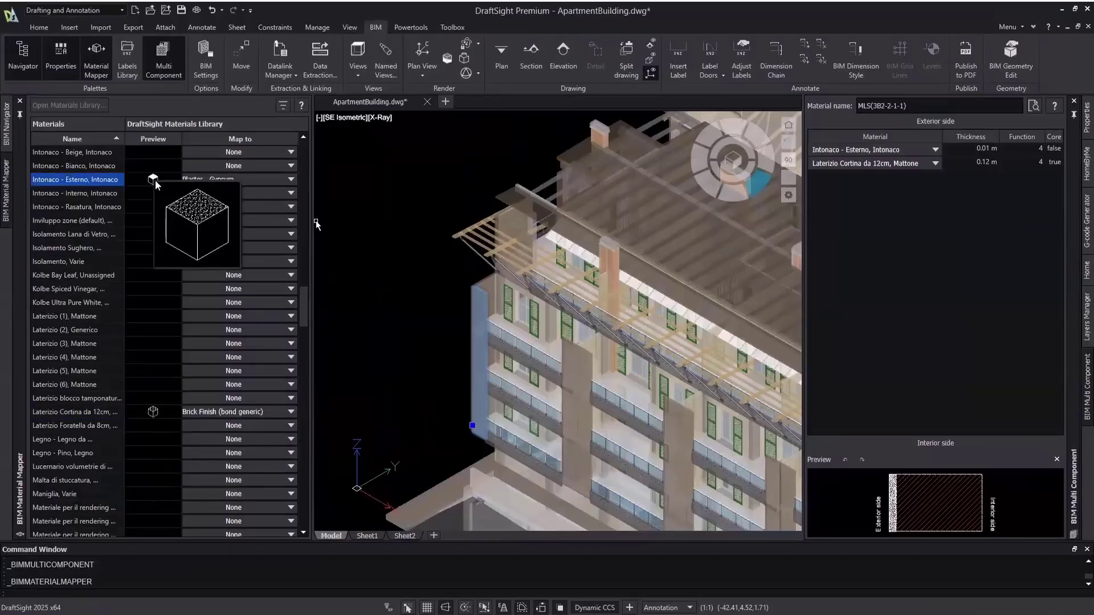
Open the FLOOR 1 plan drawing and examine the material hatching at an exterior wall corner
click(8, 141)
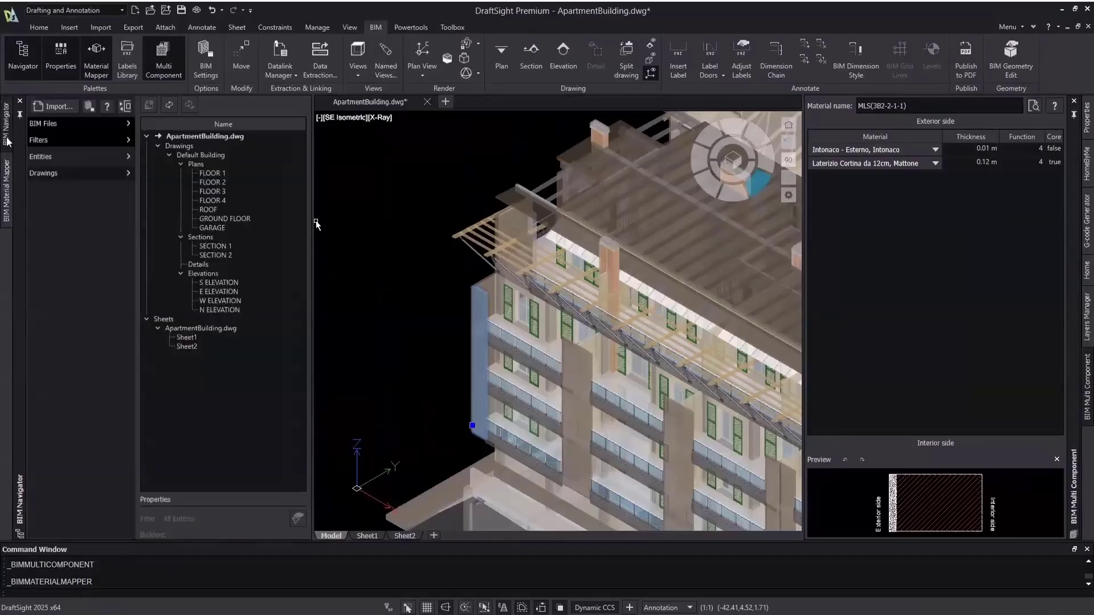
double_click(212, 173)
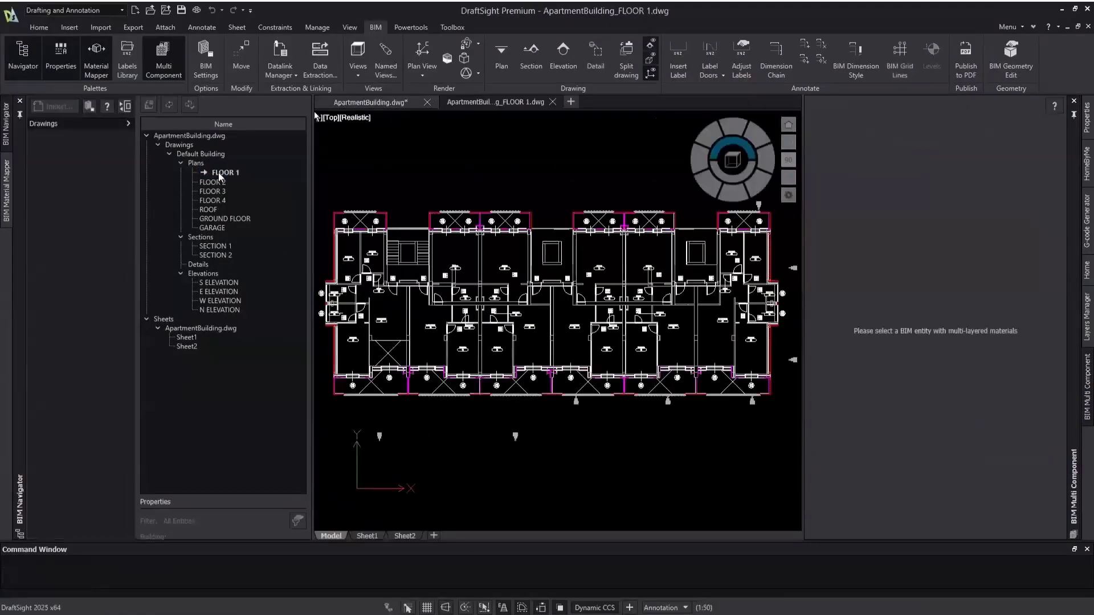
scroll(330, 395, up, 8)
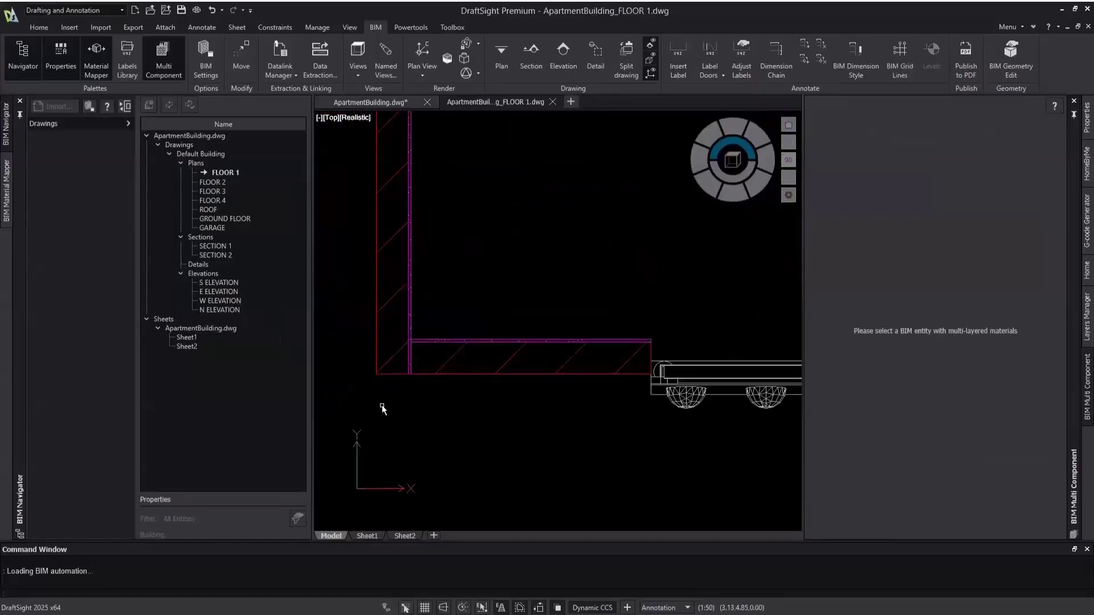
Add a horizontal BIM dimension chain along the FLOOR 1 plan's upper facade, placing the dimension lines above the building
click(445, 364)
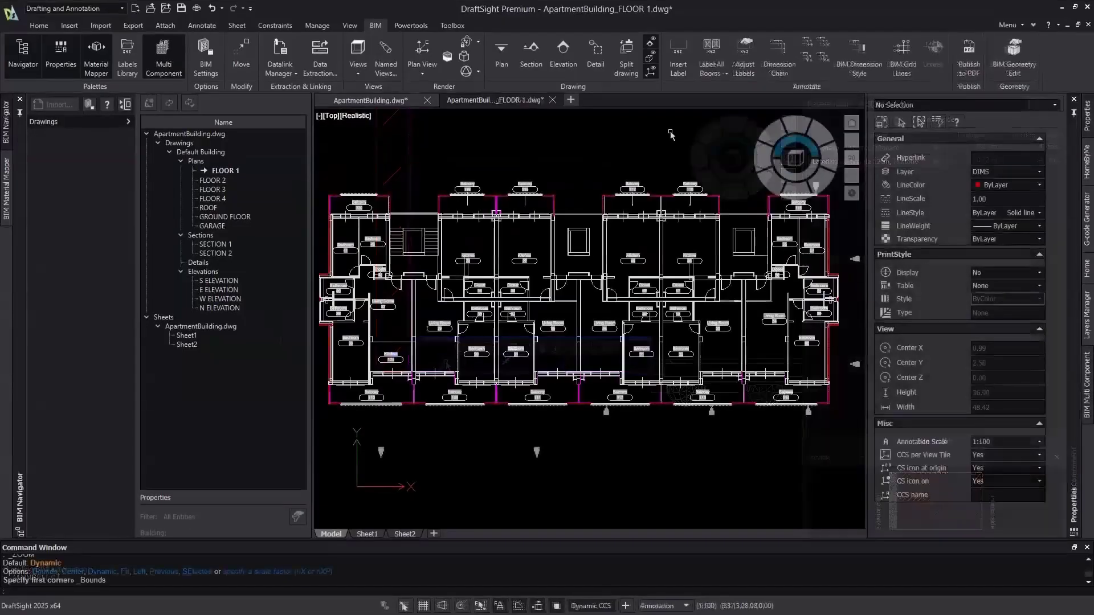
click(763, 75)
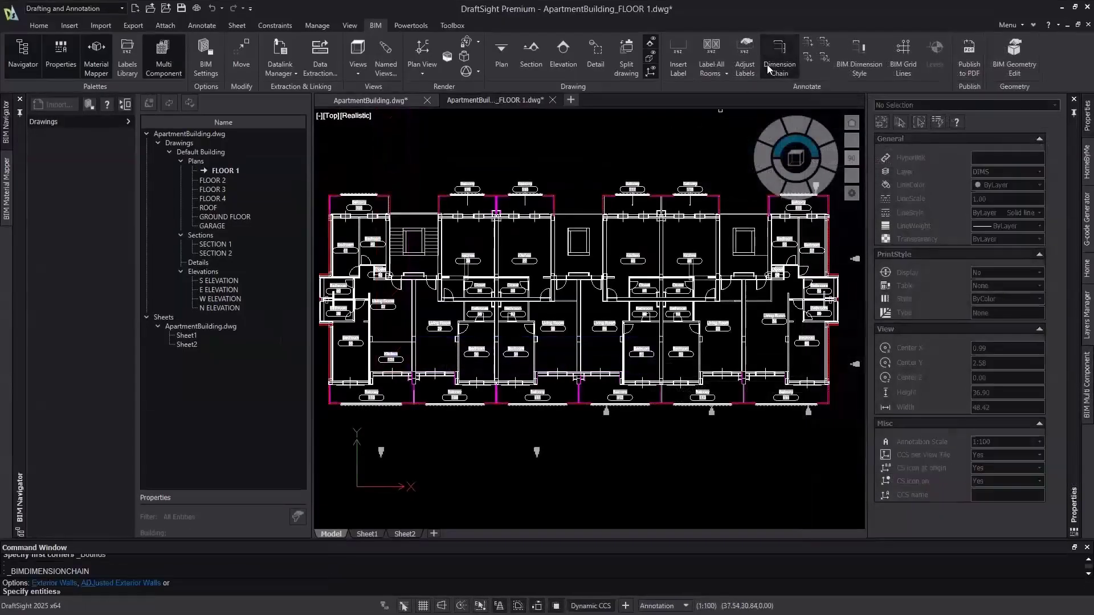
click(846, 224)
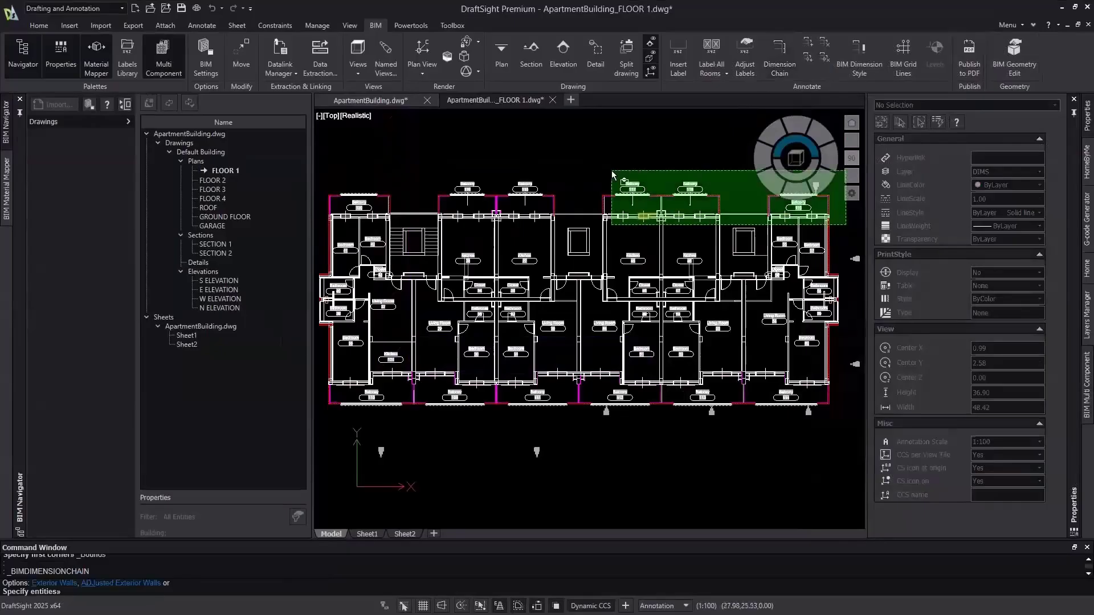
click(319, 171)
key(Return)
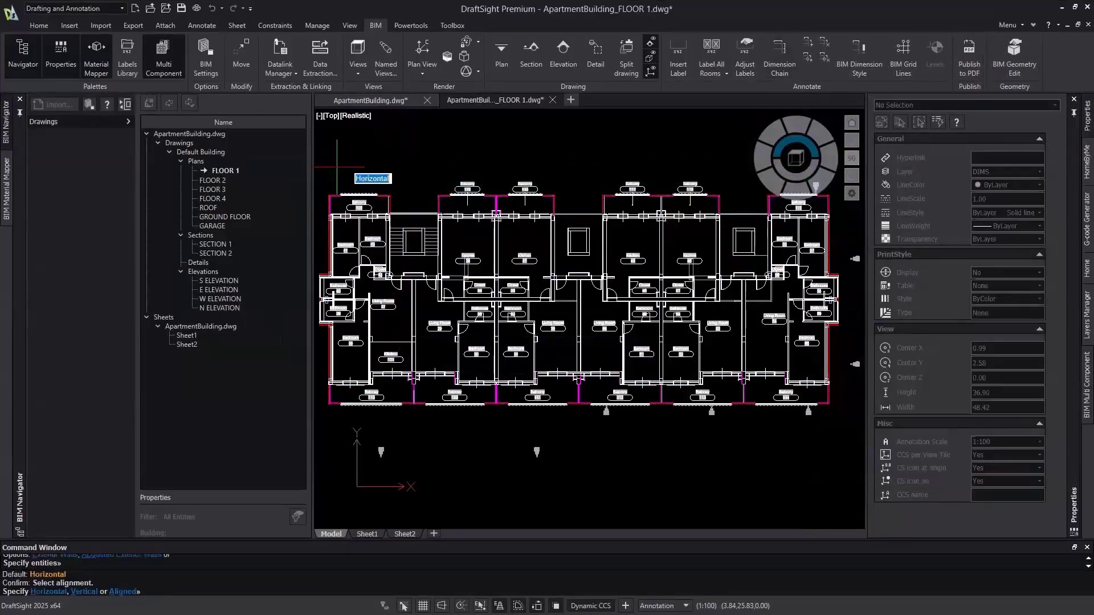
key(Return)
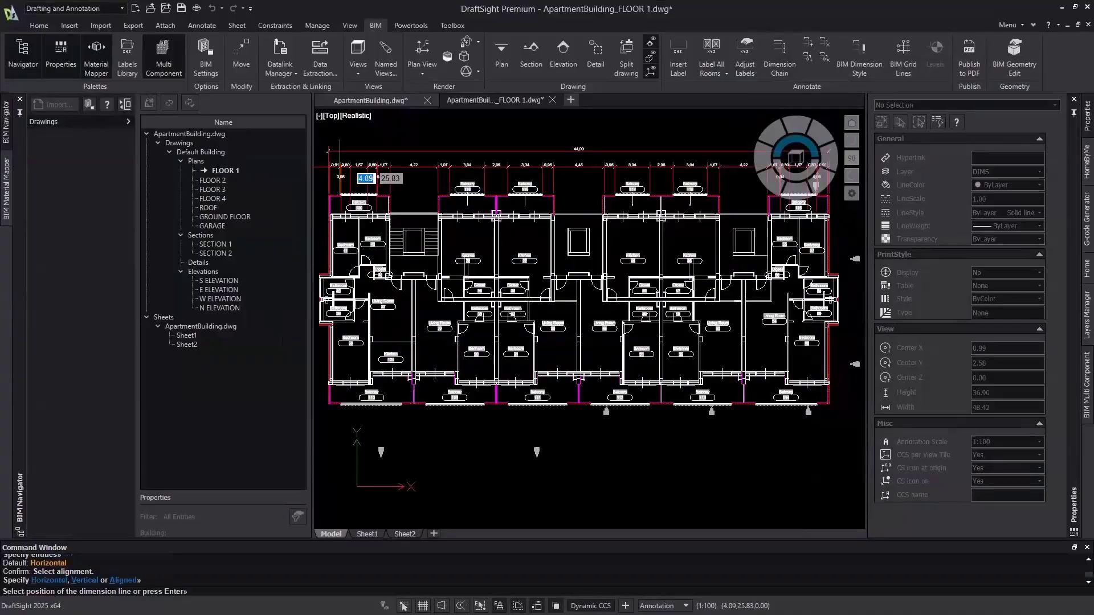
click(344, 167)
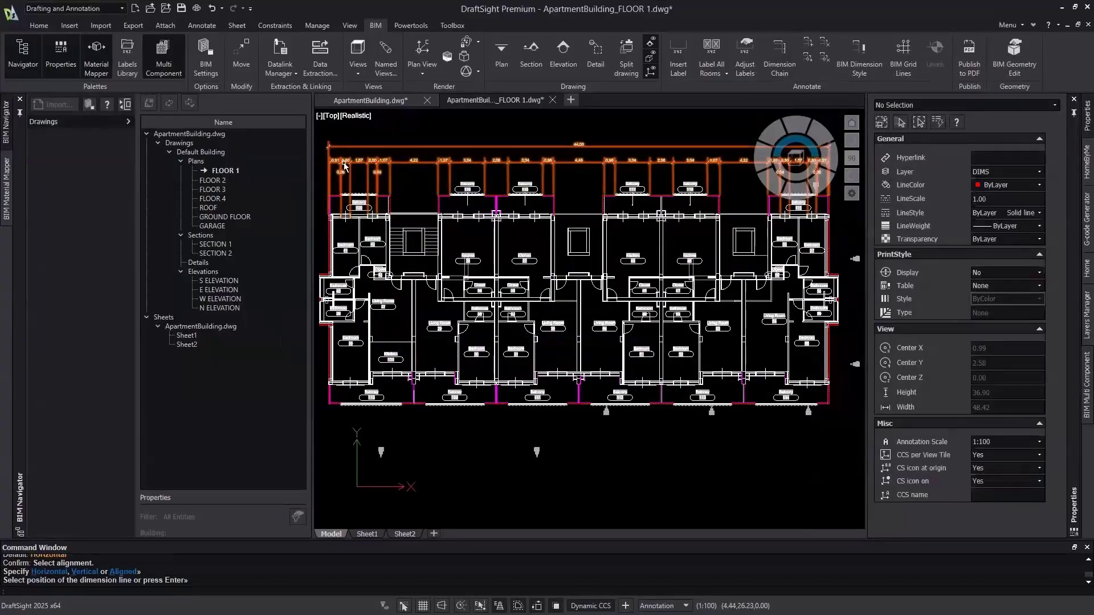
Add a vertical BIM dimension chain along the plan's left facade, placing the dimension lines outside the building
key(Return)
middle_drag(344, 166, 395, 161)
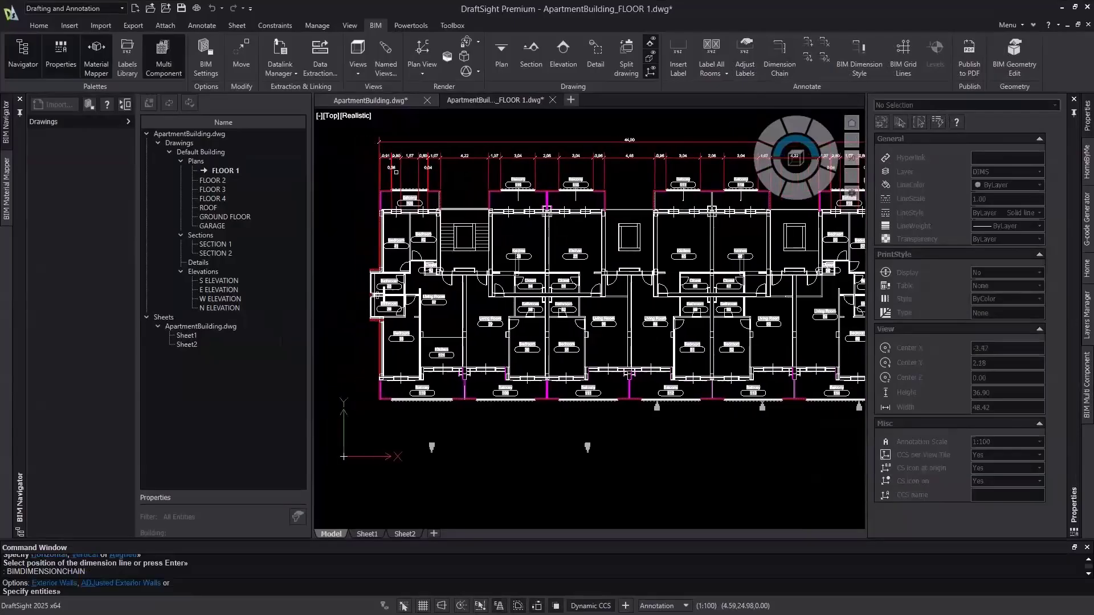
drag(385, 179, 356, 447)
key(Return)
text(v)
key(Return)
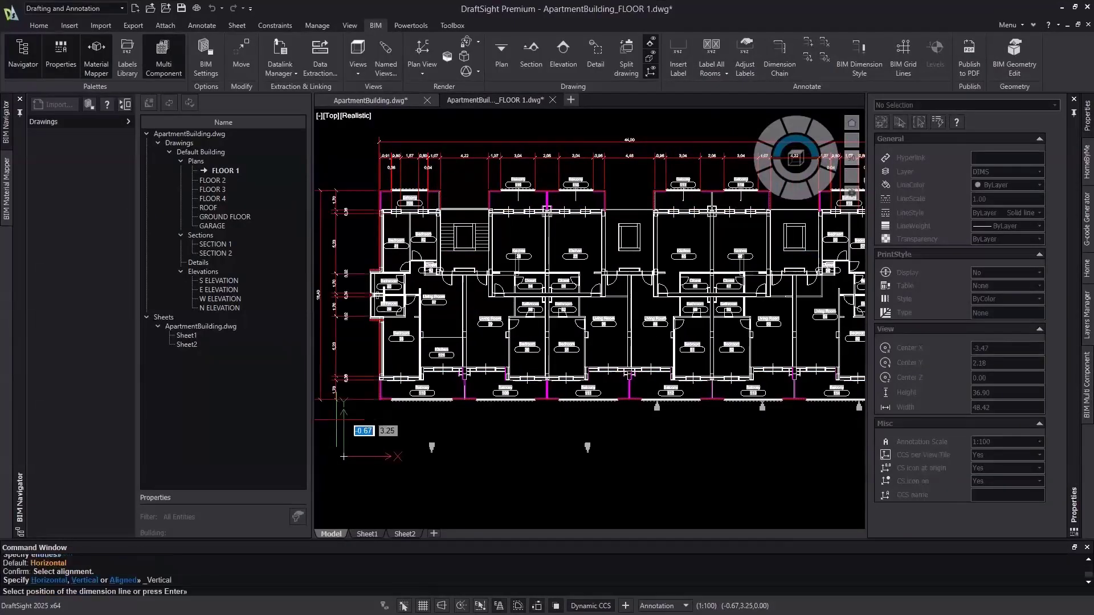
click(344, 415)
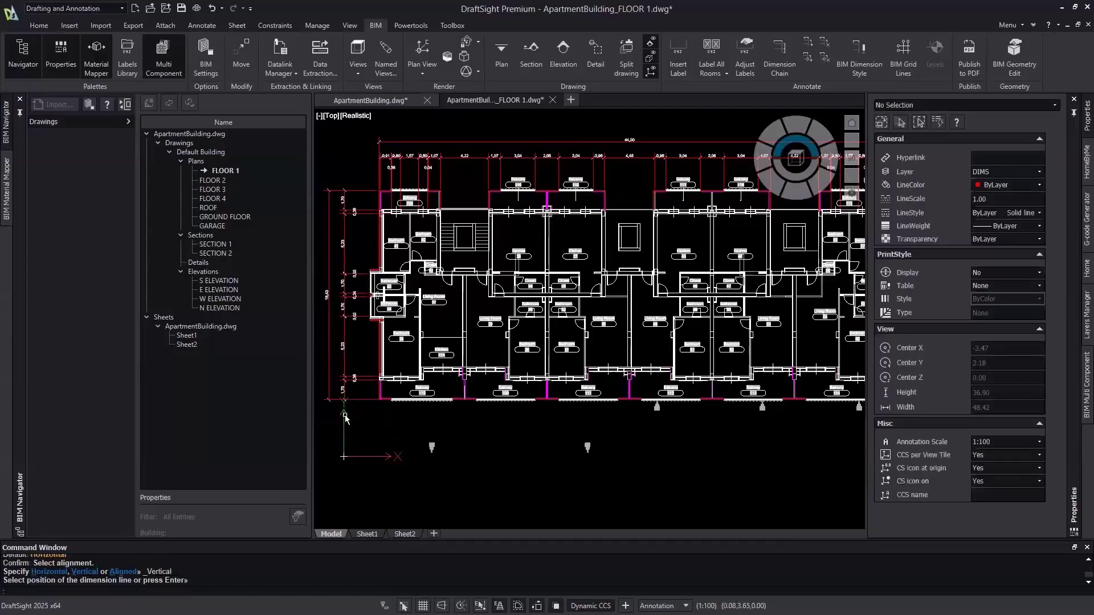
Examine the Standard dimension chain style's Chain 1 settings, including the entity types it applies to and its dimension points
click(799, 141)
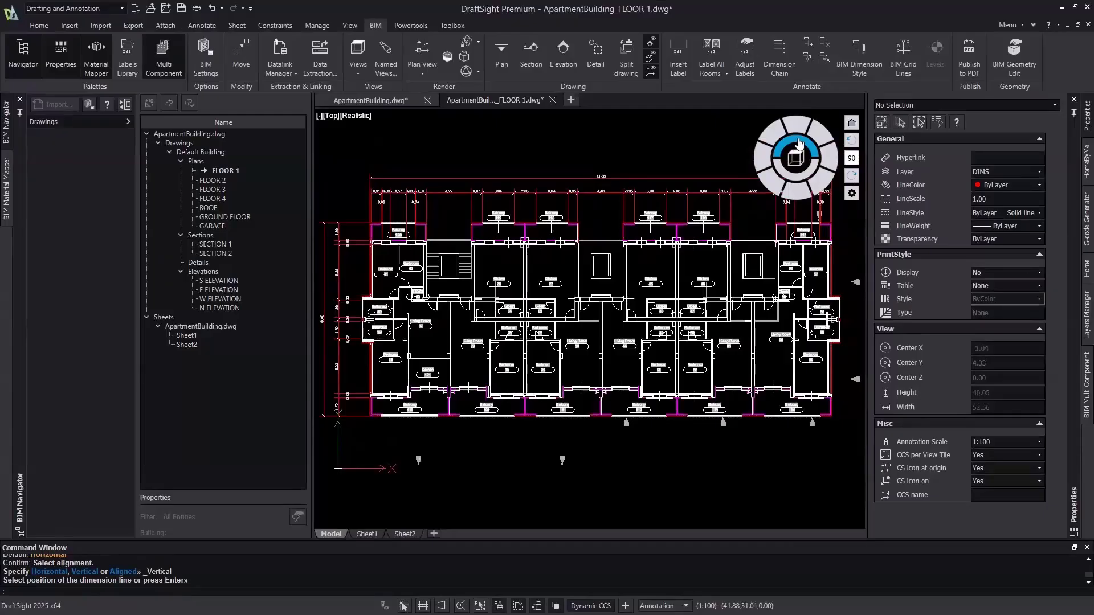
click(857, 71)
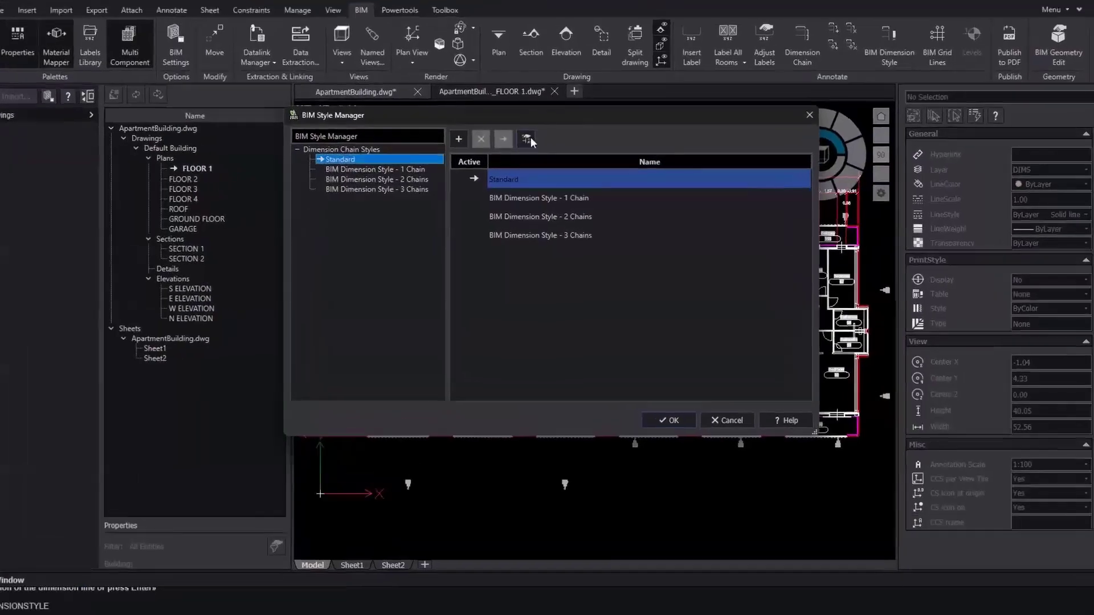
click(527, 139)
scroll(709, 231, down, 1)
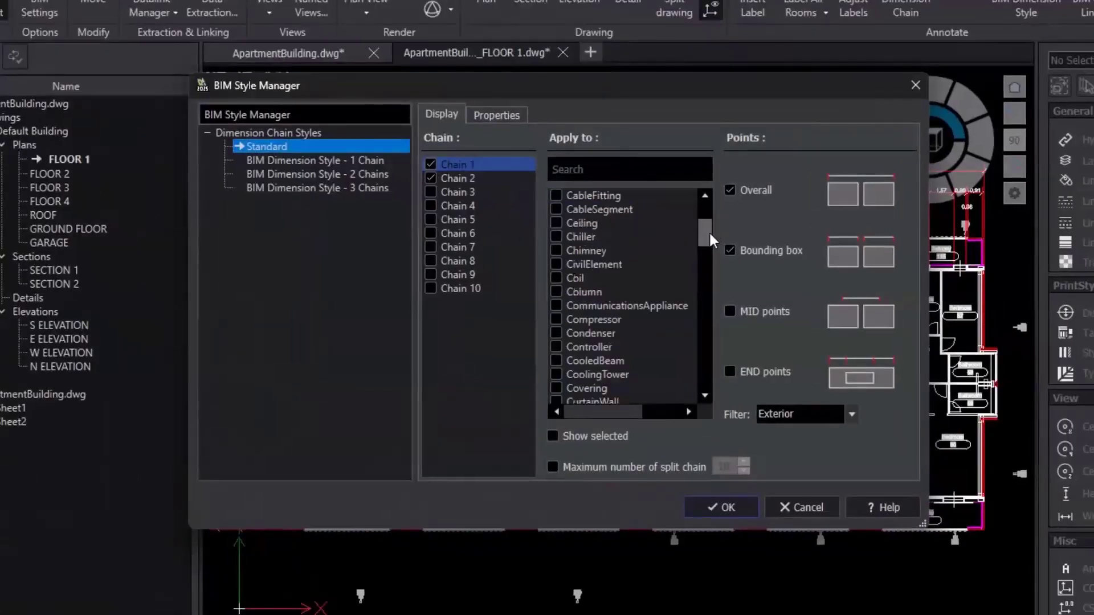
drag(709, 231, 707, 310)
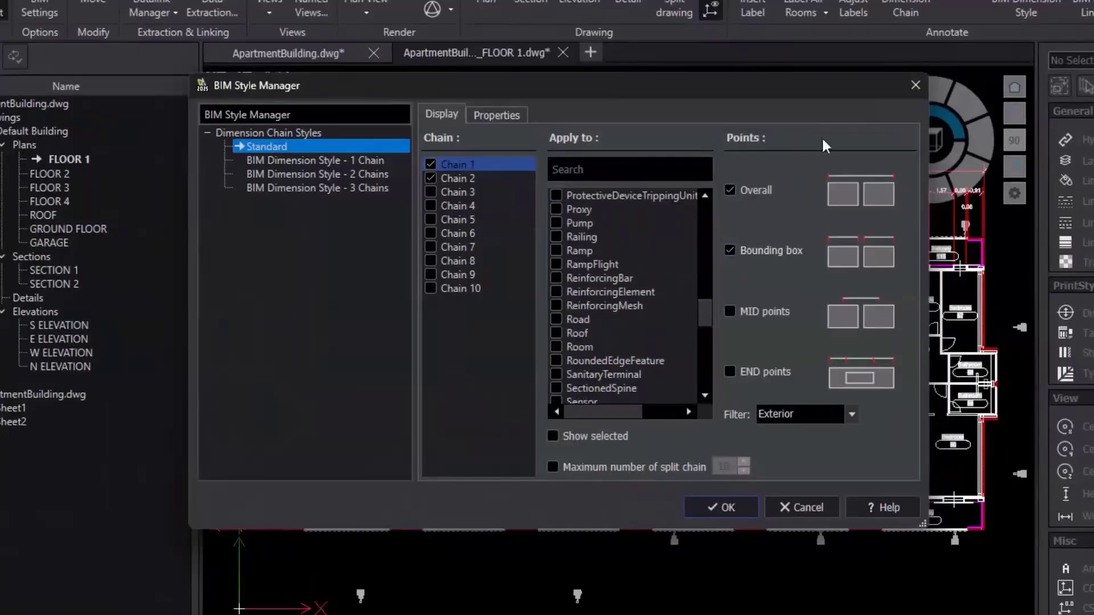
click(610, 436)
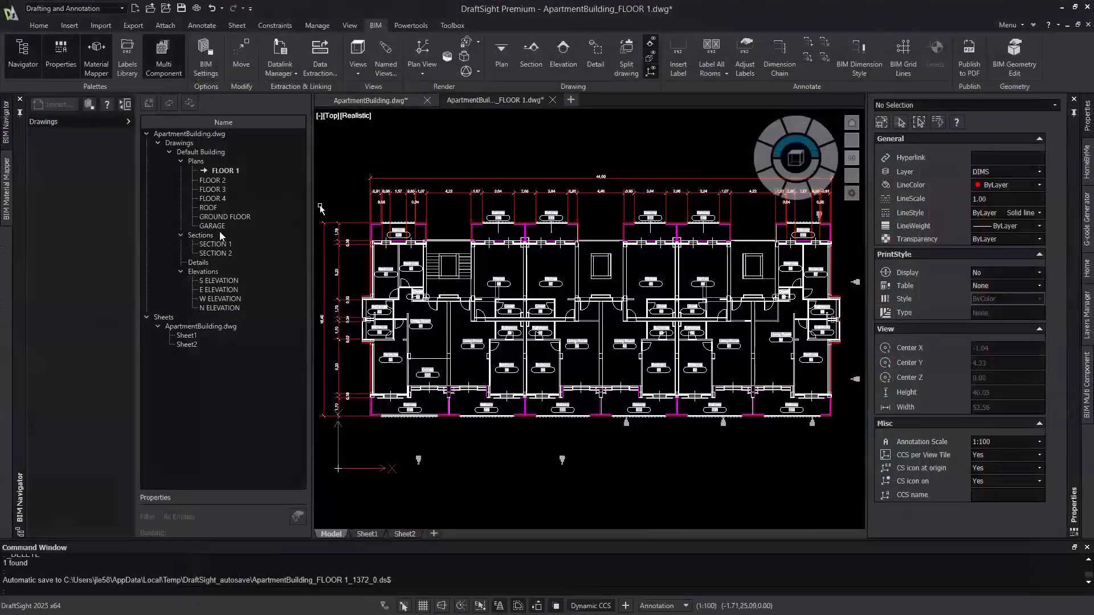
Open the GARAGE plan drawing and place vertical BIM grid lines at the wall and column positions with entity snaps on
double_click(209, 226)
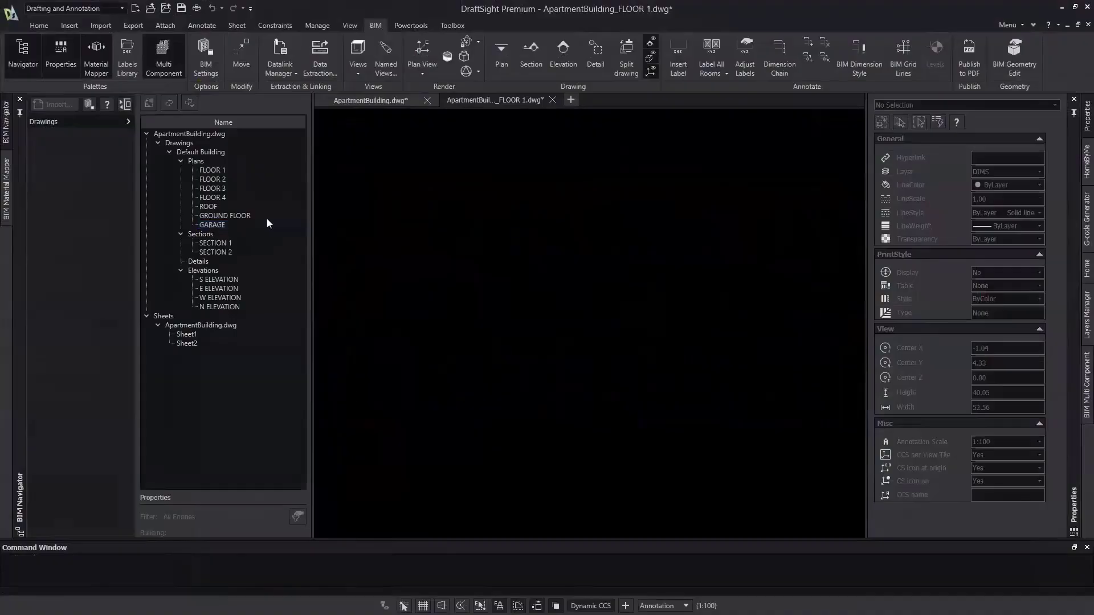
click(891, 68)
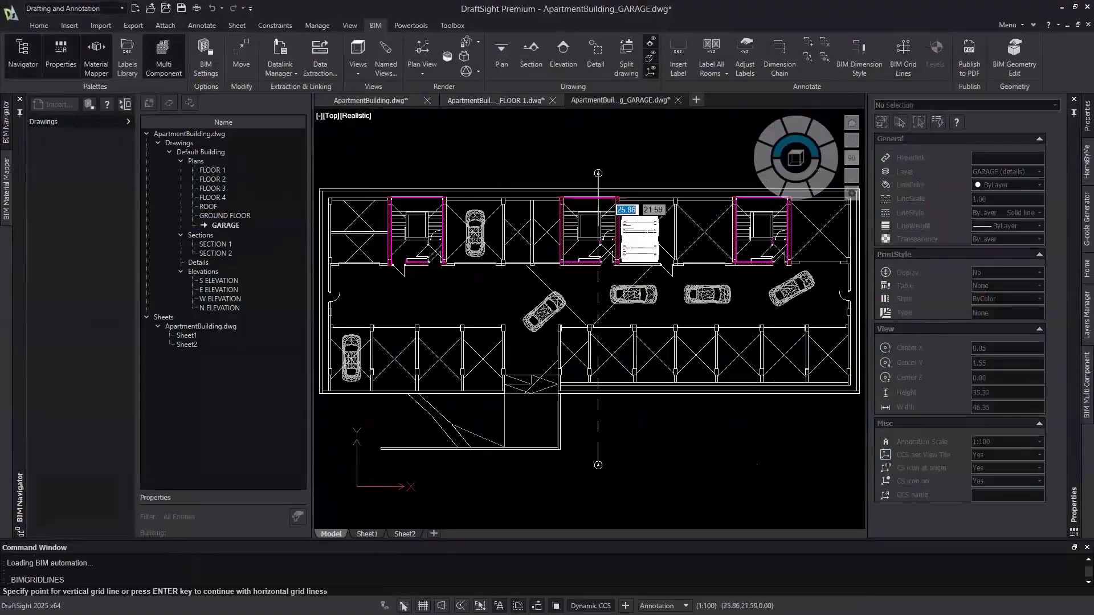
click(331, 294)
key(F3)
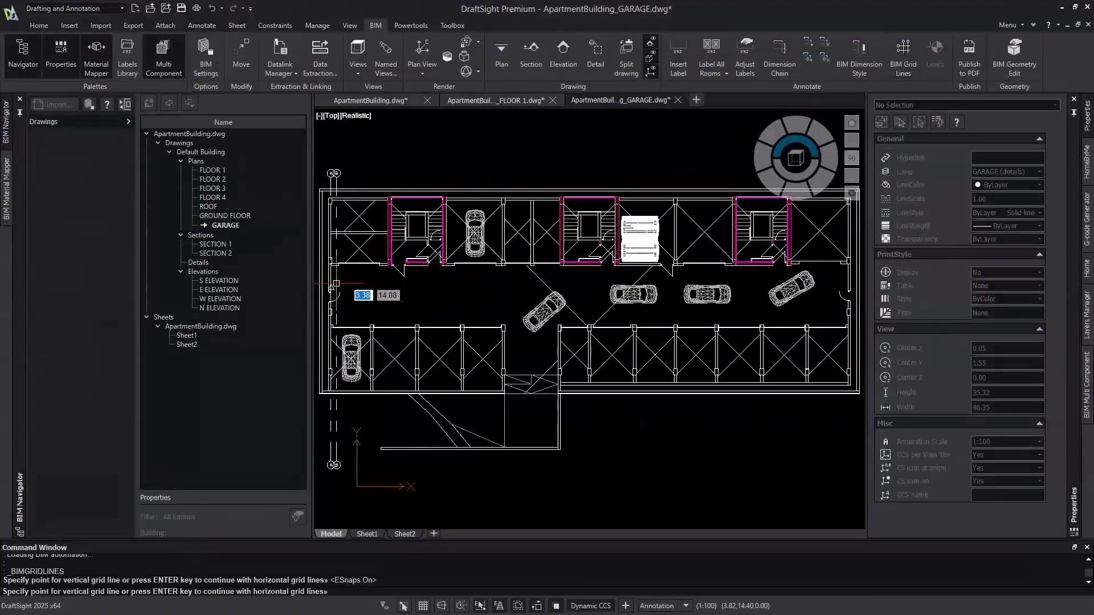
click(387, 272)
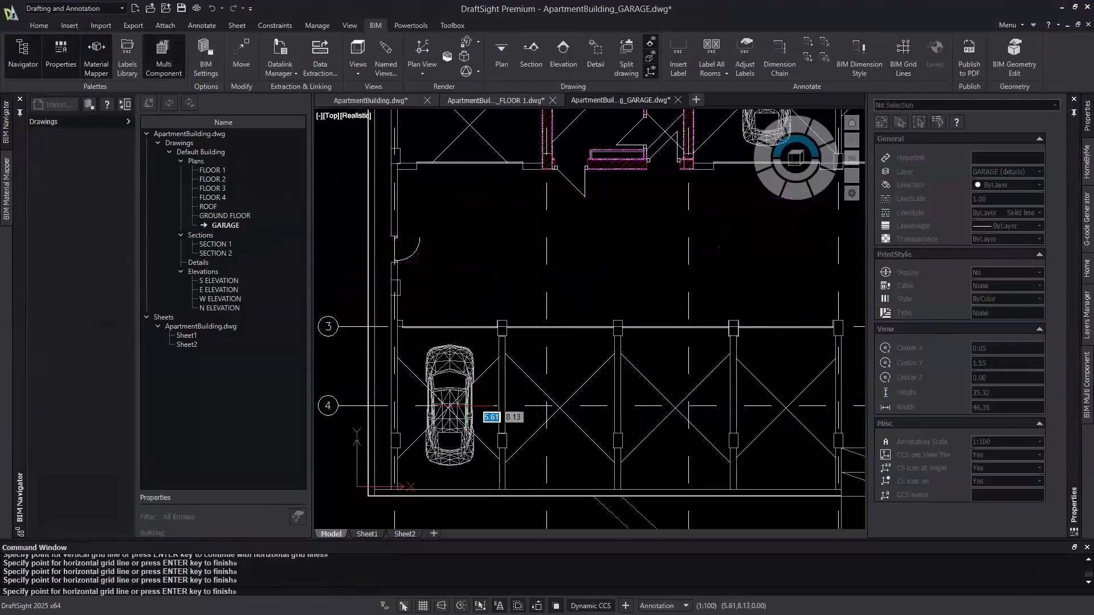
Place the lowest horizontal grid line along the garage's bottom exterior wall and finish the grid
click(464, 493)
scroll(463, 492, down, 2)
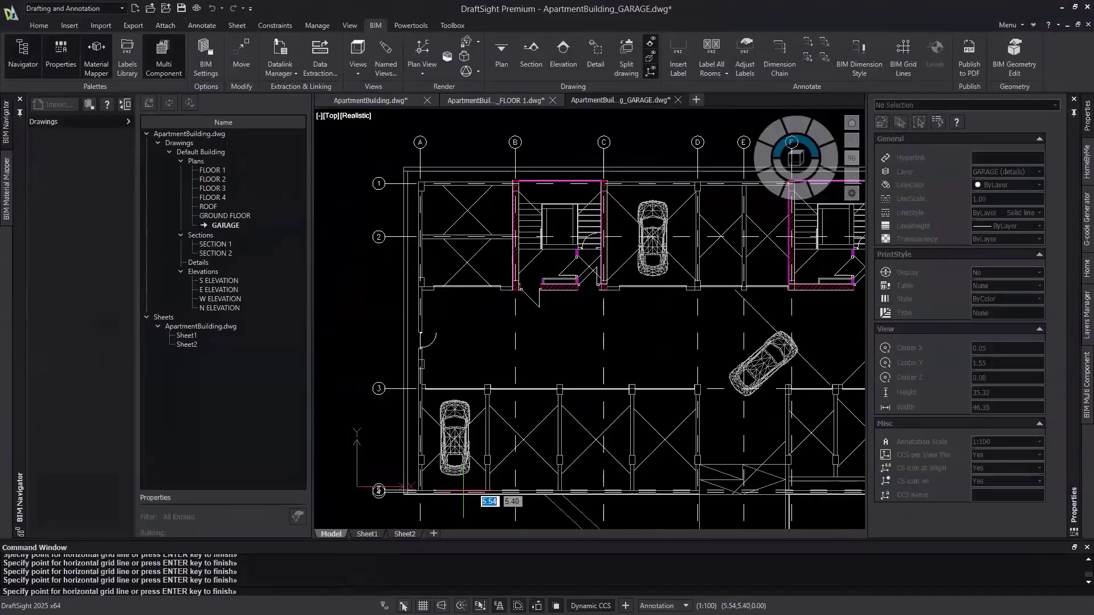
scroll(365, 362, down, 2)
scroll(402, 363, down, 2)
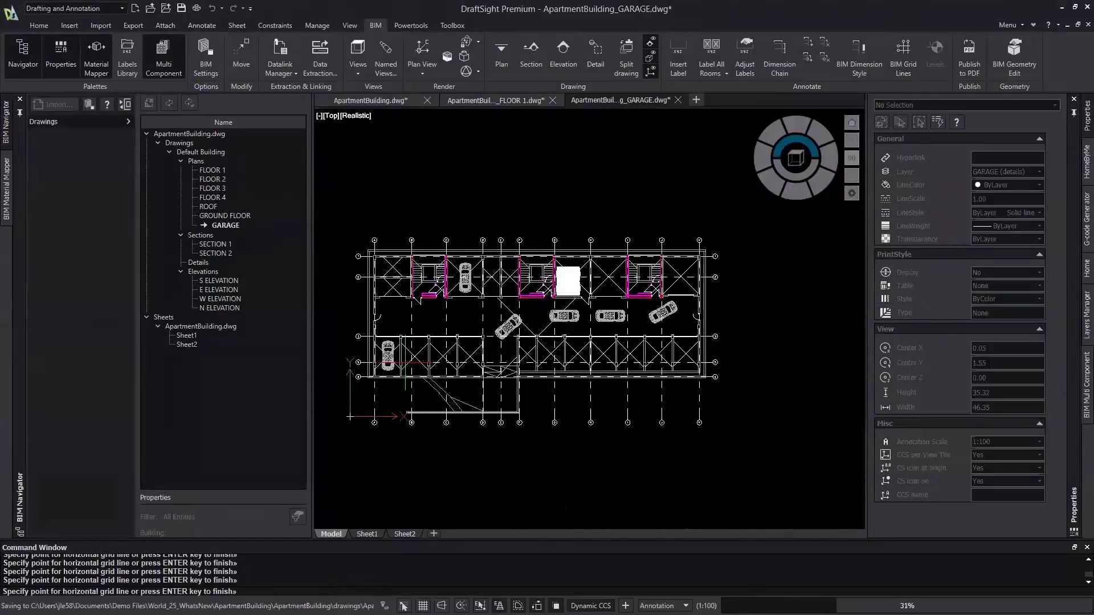
scroll(449, 351, up, 2)
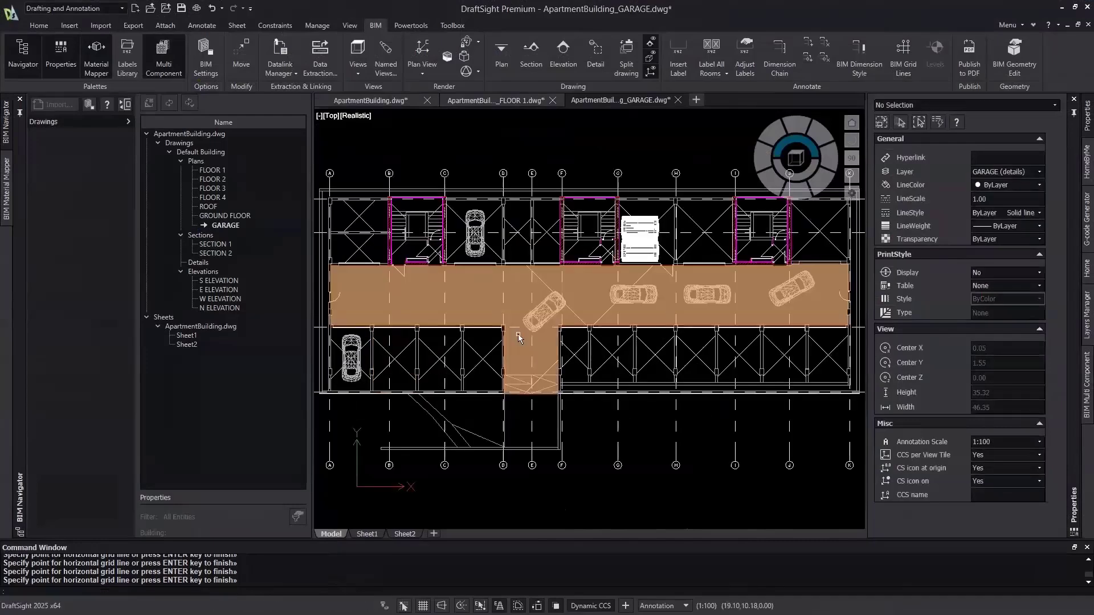
Fit the GARAGE plan with its grid lines in view and close the drawing
click(797, 145)
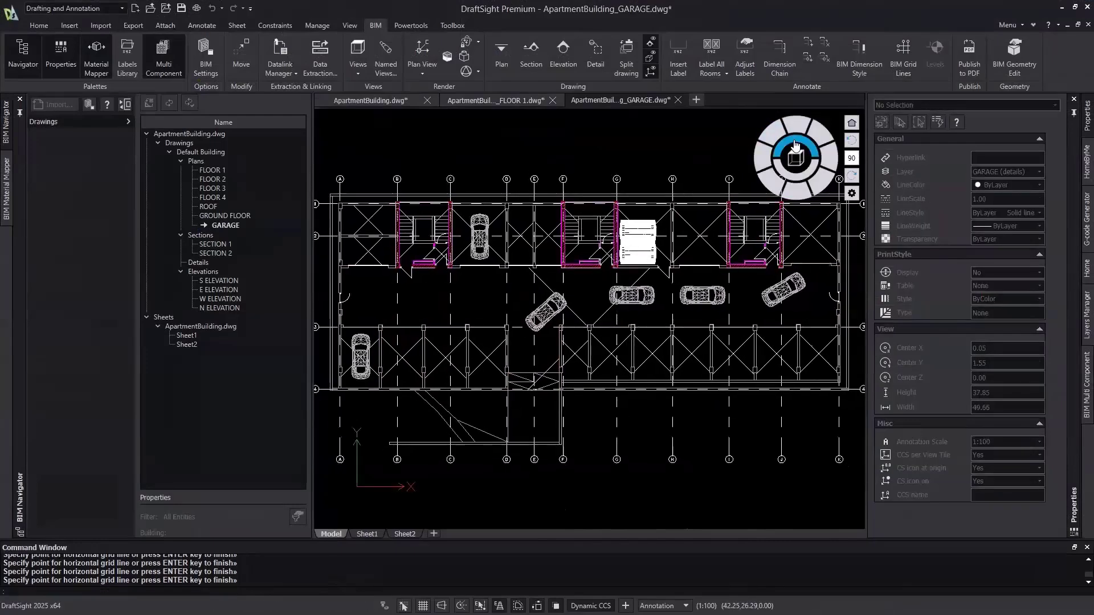
click(678, 100)
click(500, 318)
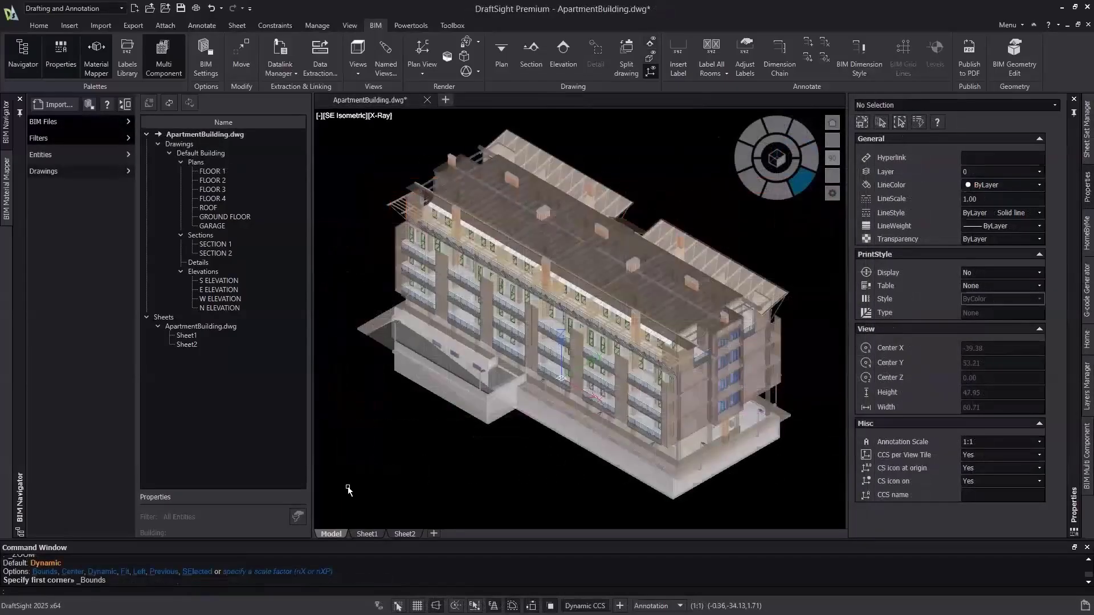
Place the GARAGE plan on Sheet1 at a scale of 1:100, inside the title block frame
click(368, 534)
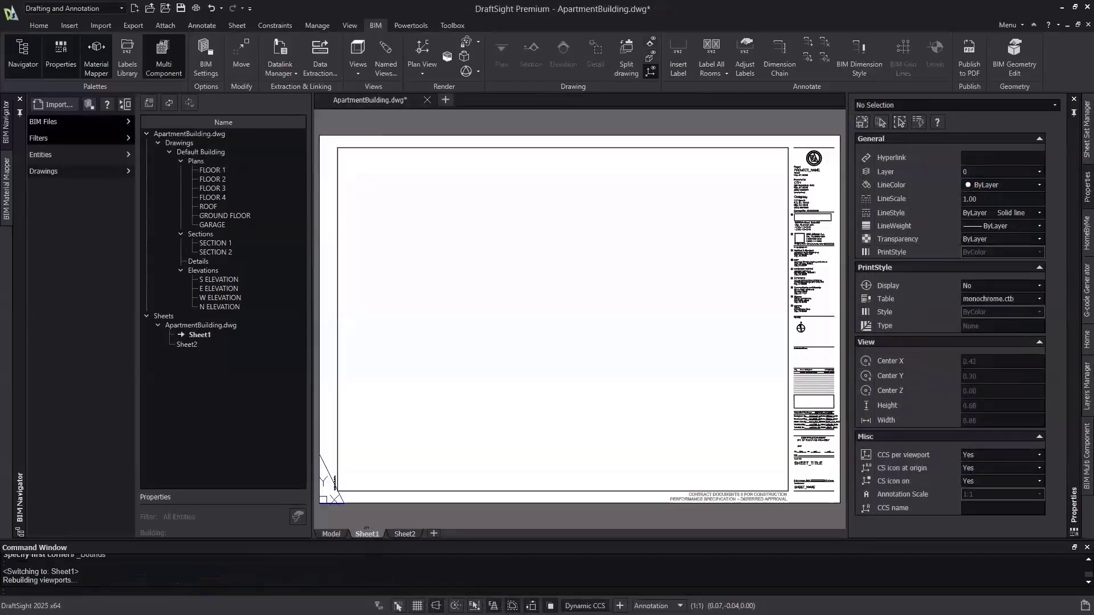
right_click(224, 223)
click(234, 229)
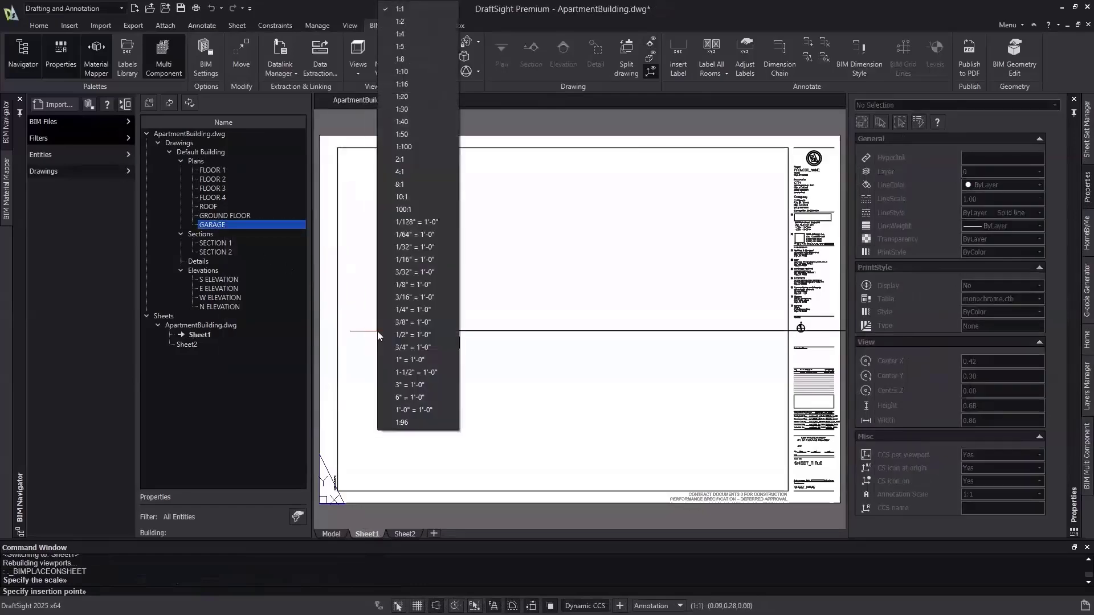
click(414, 147)
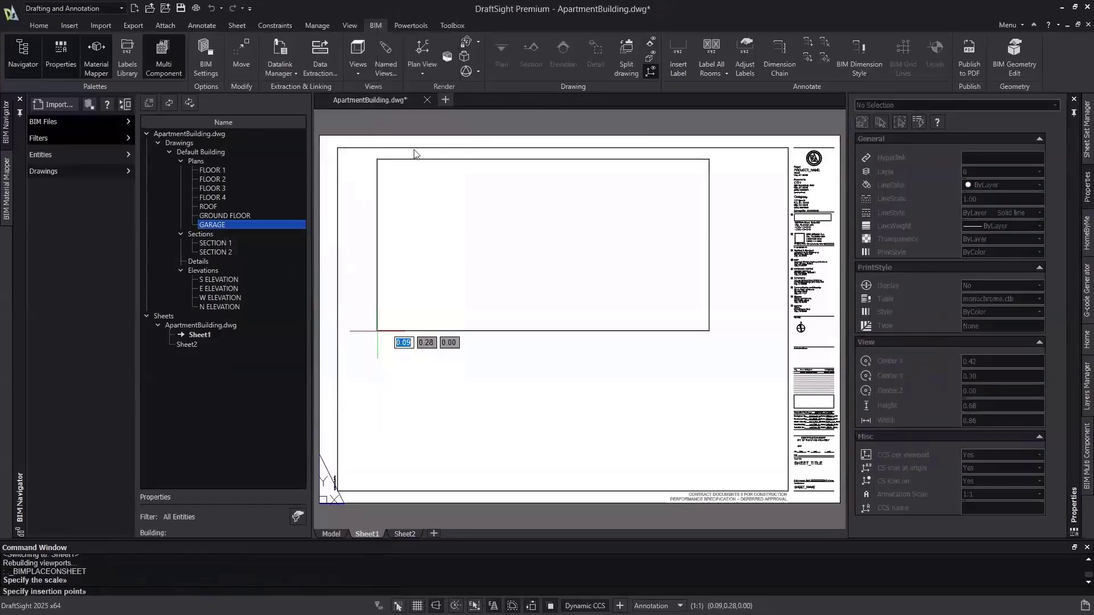
click(394, 375)
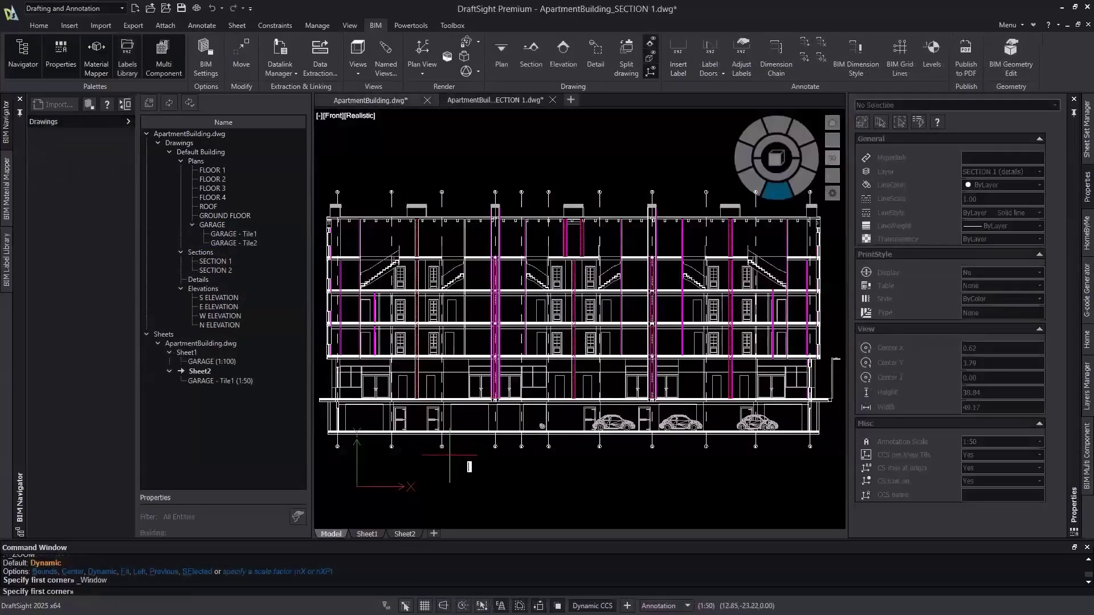
Create a BIM detail in SECTION 1 around the garage door beside grid line C, with the callout below the floor slab
click(466, 390)
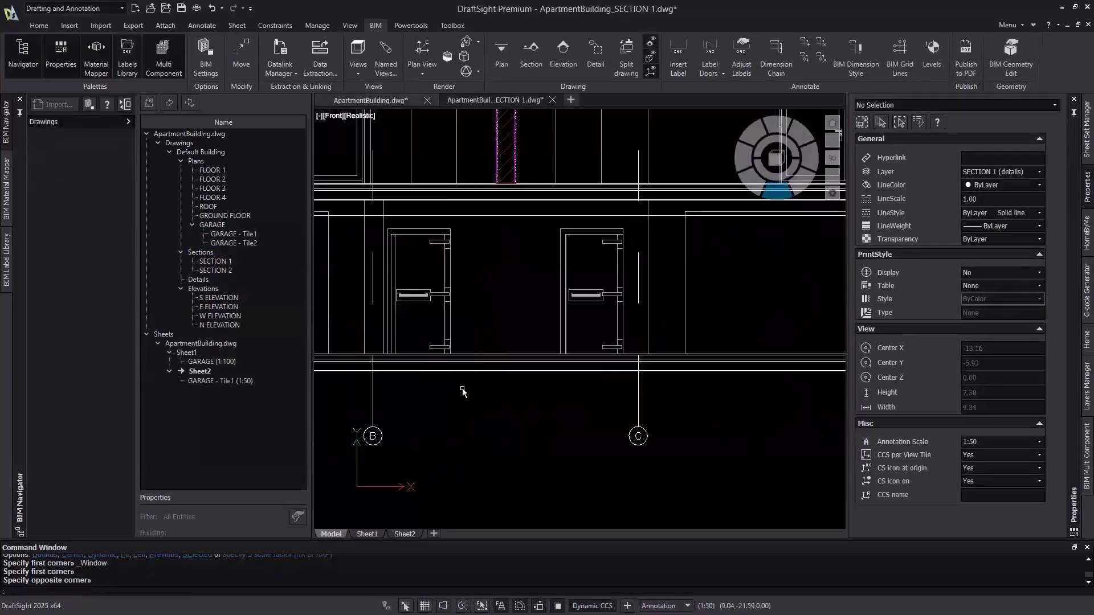
click(592, 65)
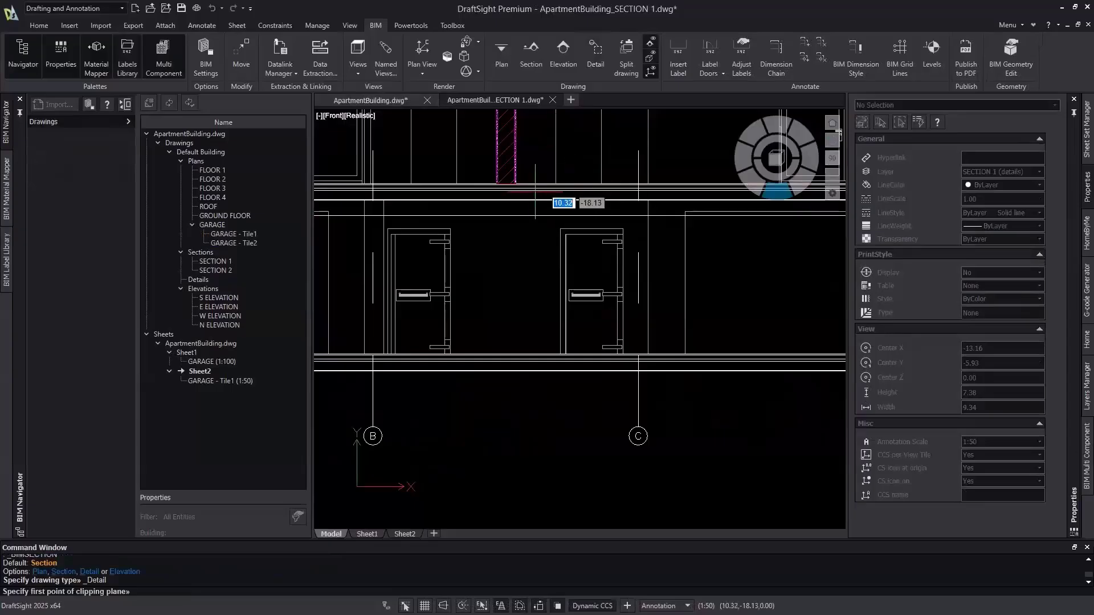
click(515, 197)
click(670, 407)
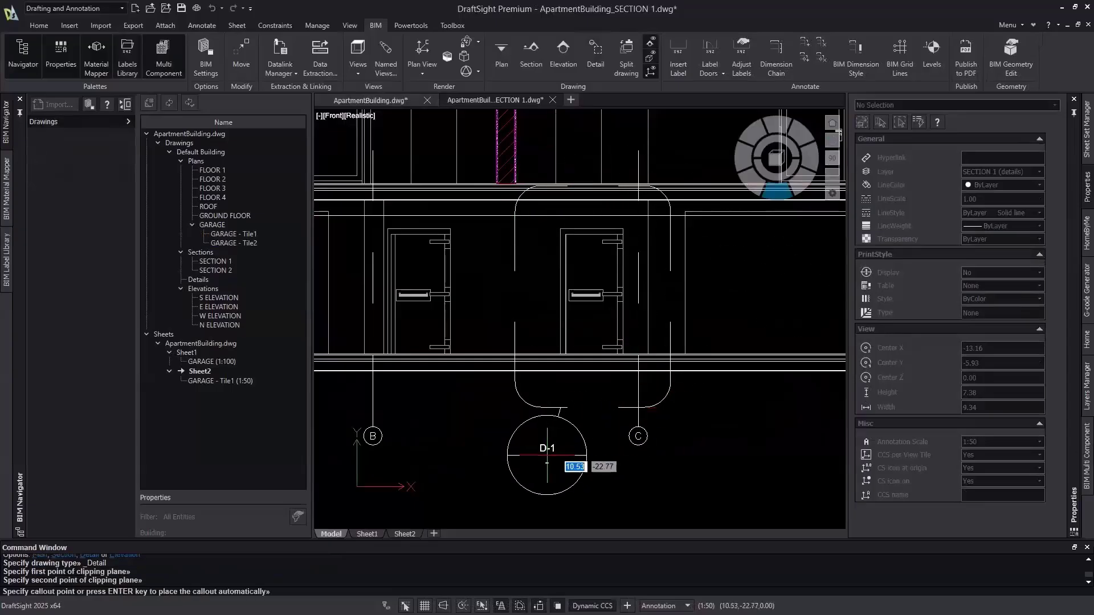
click(519, 481)
key(Return)
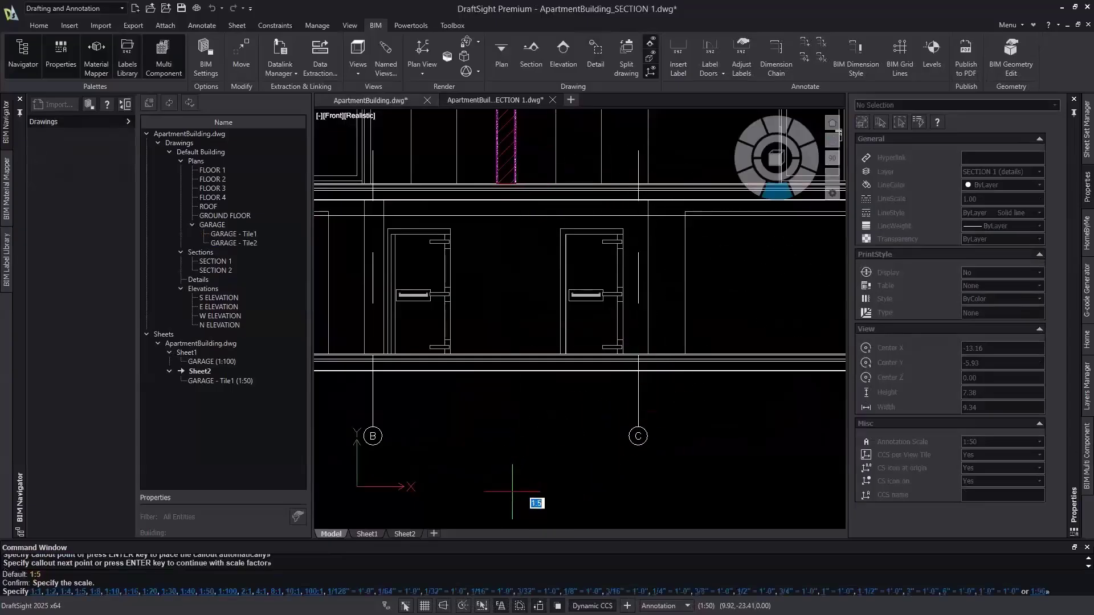
Accept the 1:5 scale for the detail and name it GARAGE DOOR - TYP
key(Return)
text(GARAGE )
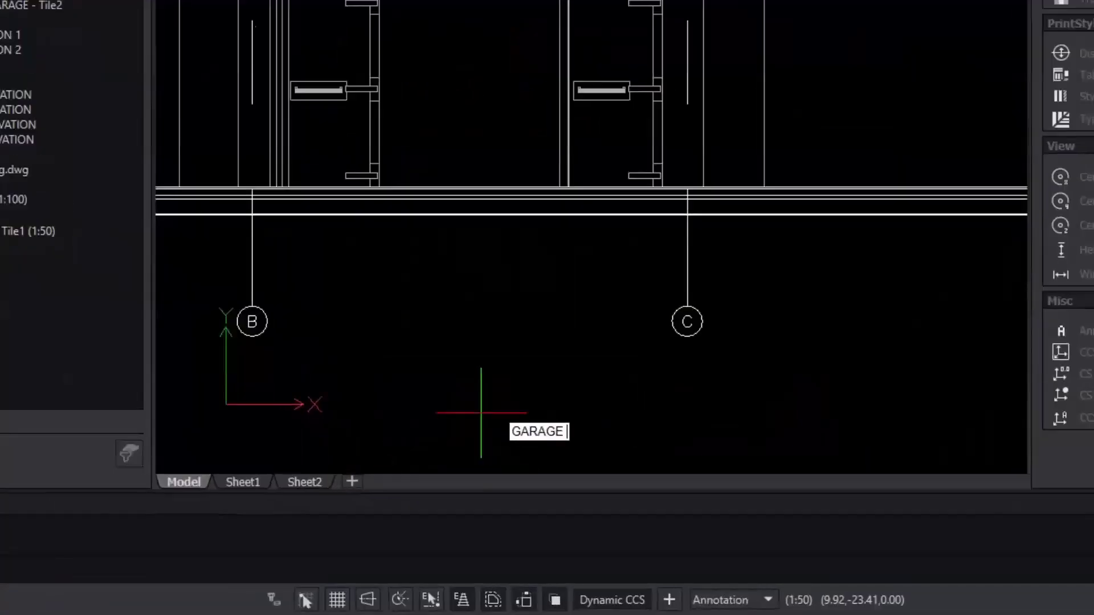
text(DOOR - TYP)
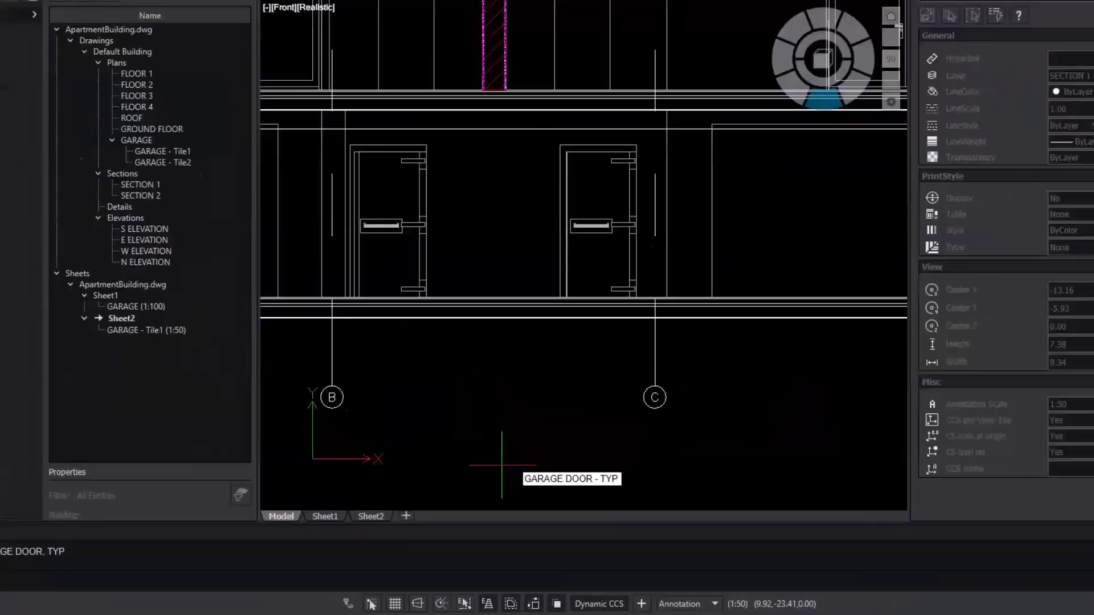
key(Return)
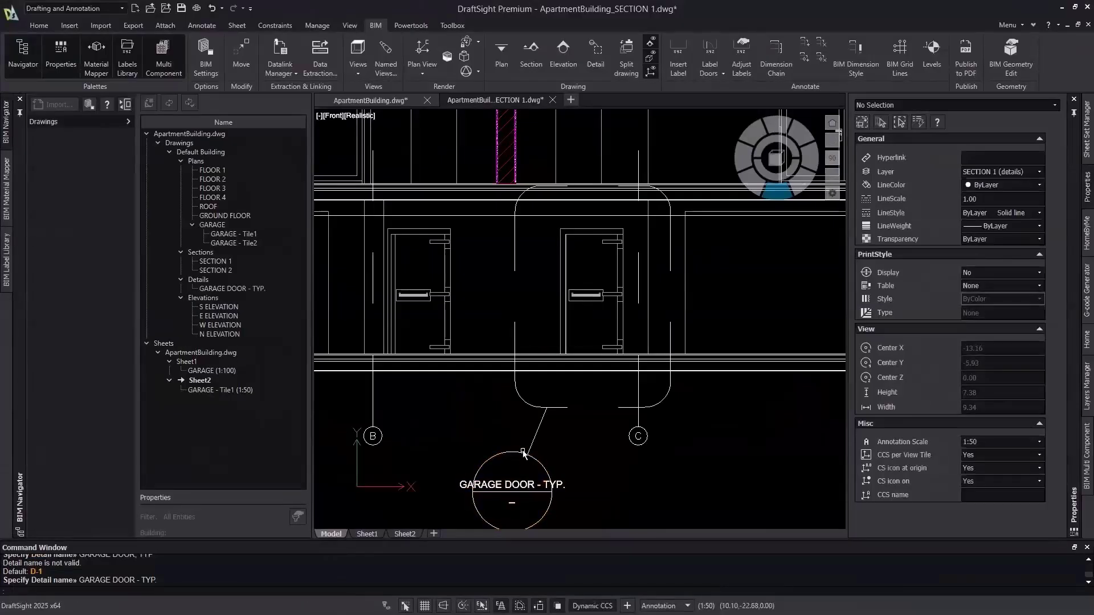
middle_drag(568, 463, 556, 438)
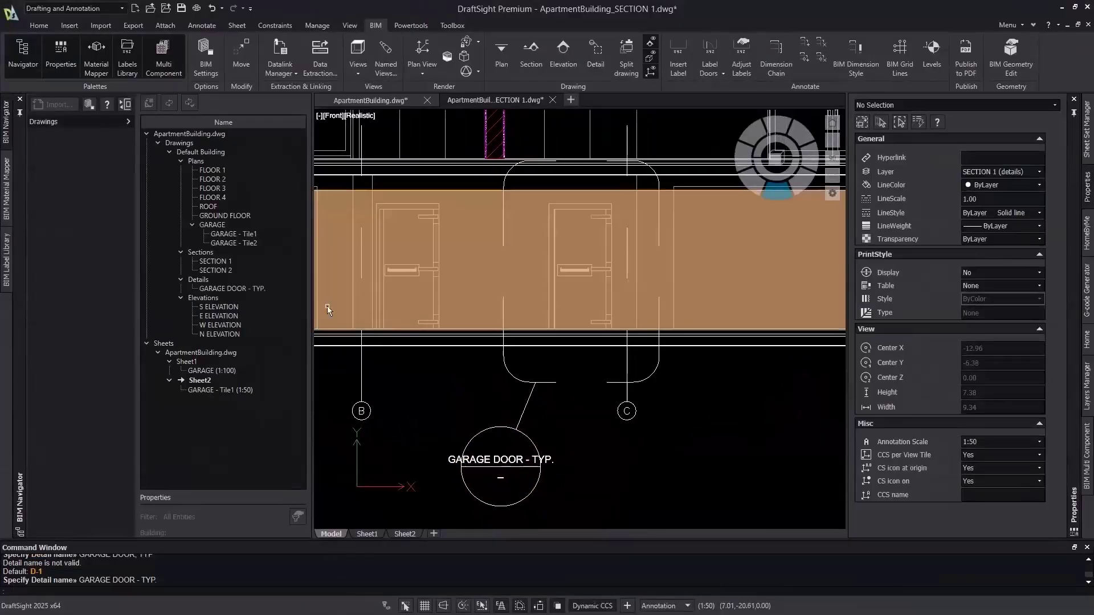
Open the GARAGE DOOR - TYP. detail drawing and fit it in view
double_click(241, 288)
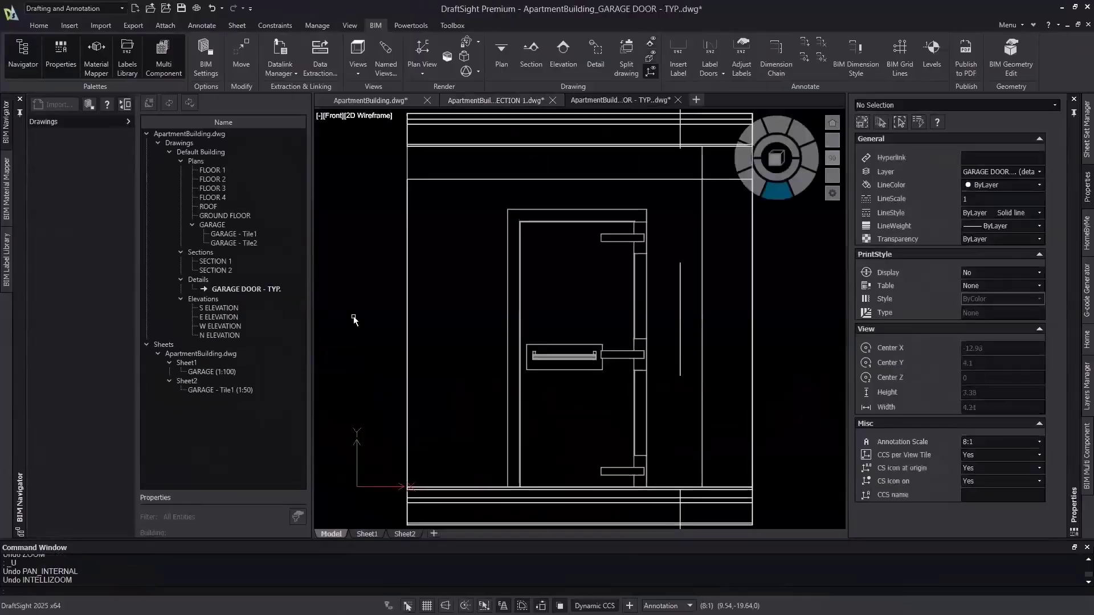
middle_click(352, 310)
middle_click(352, 310)
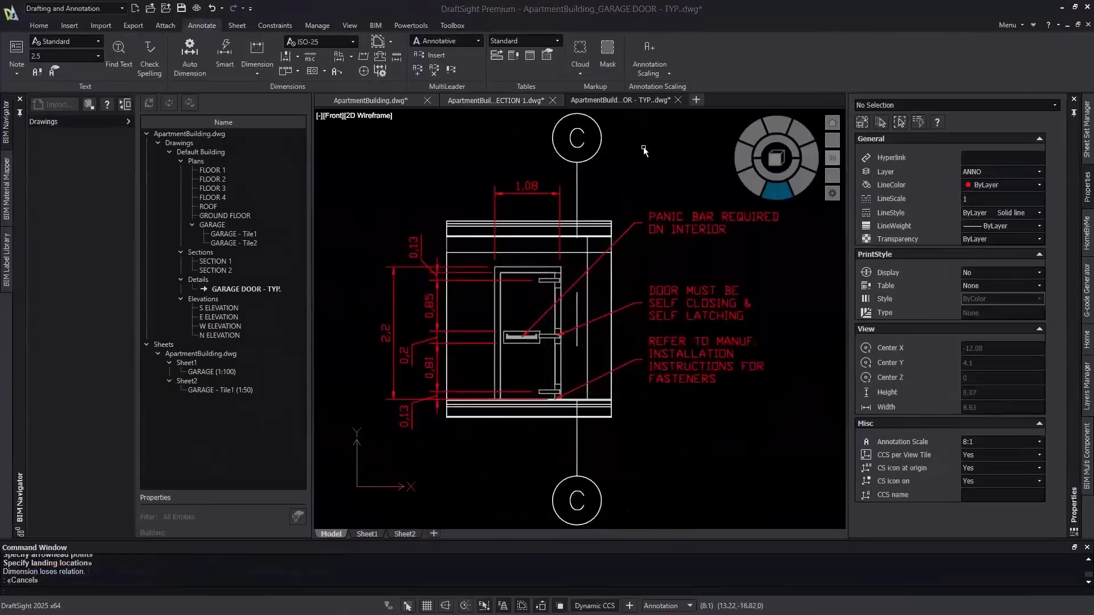
Close the GARAGE DOOR - TYP. detail and the SECTION 1 drawing
click(678, 100)
click(504, 333)
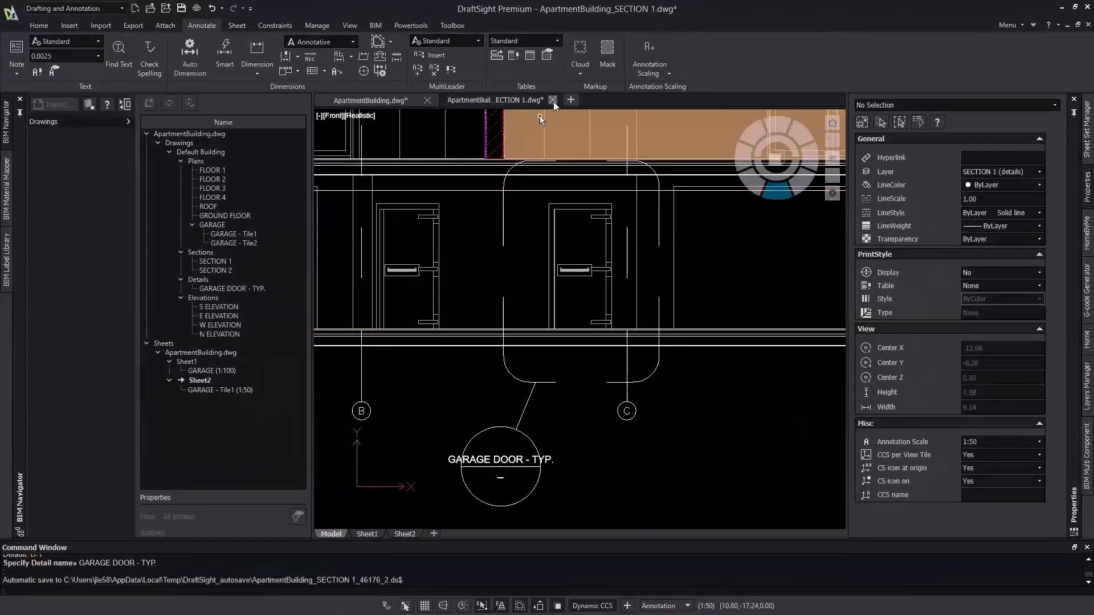
click(552, 101)
click(481, 337)
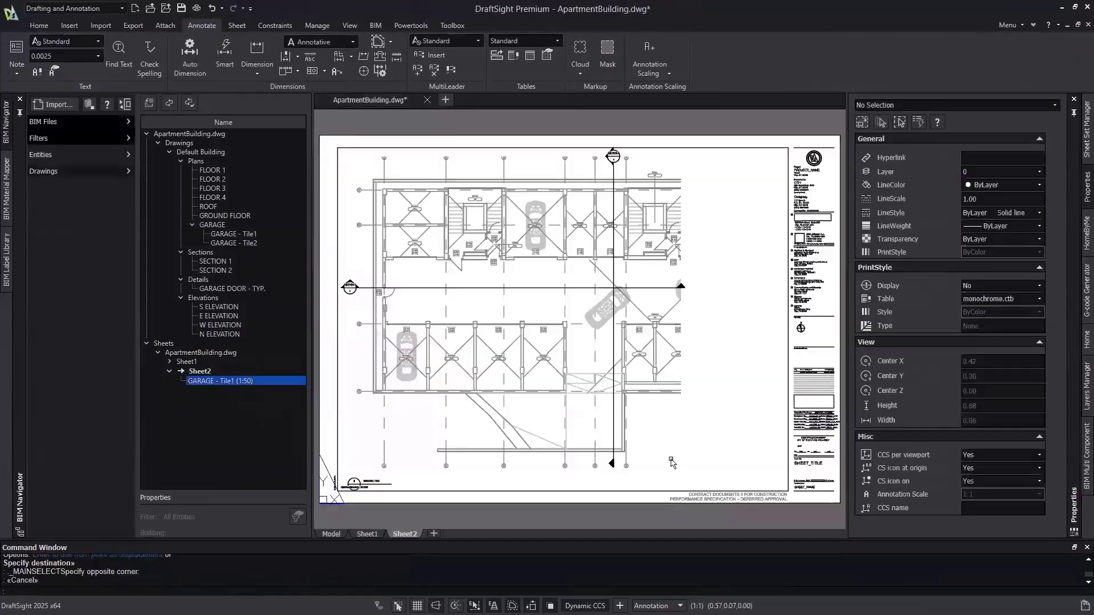
Place the GARAGE DOOR - TYP. detail on Sheet2 beside the garage plan, inside the title block frame
right_click(268, 289)
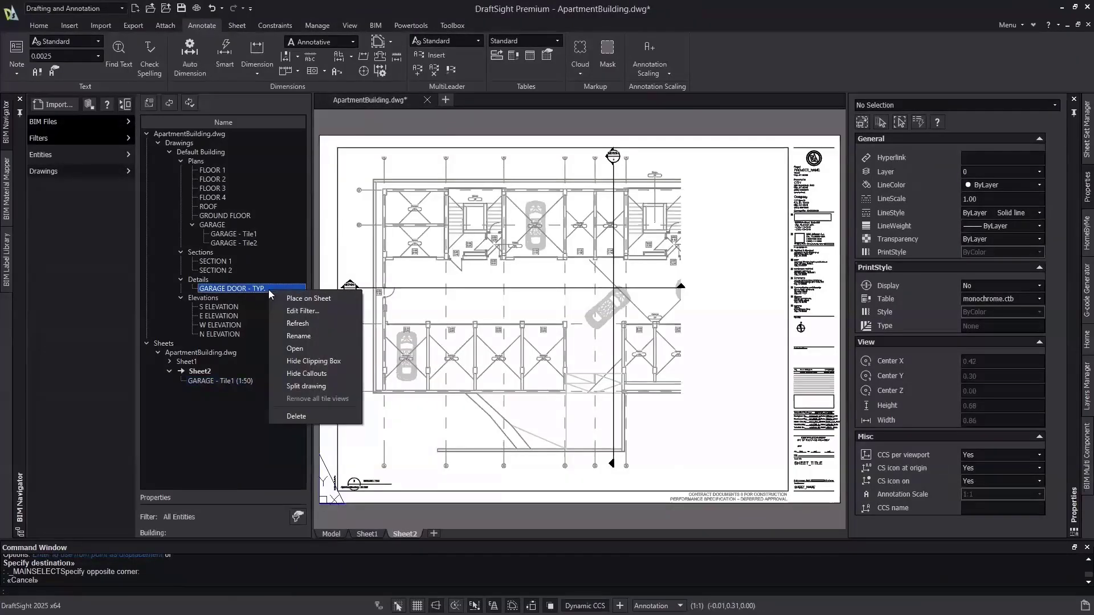
click(295, 300)
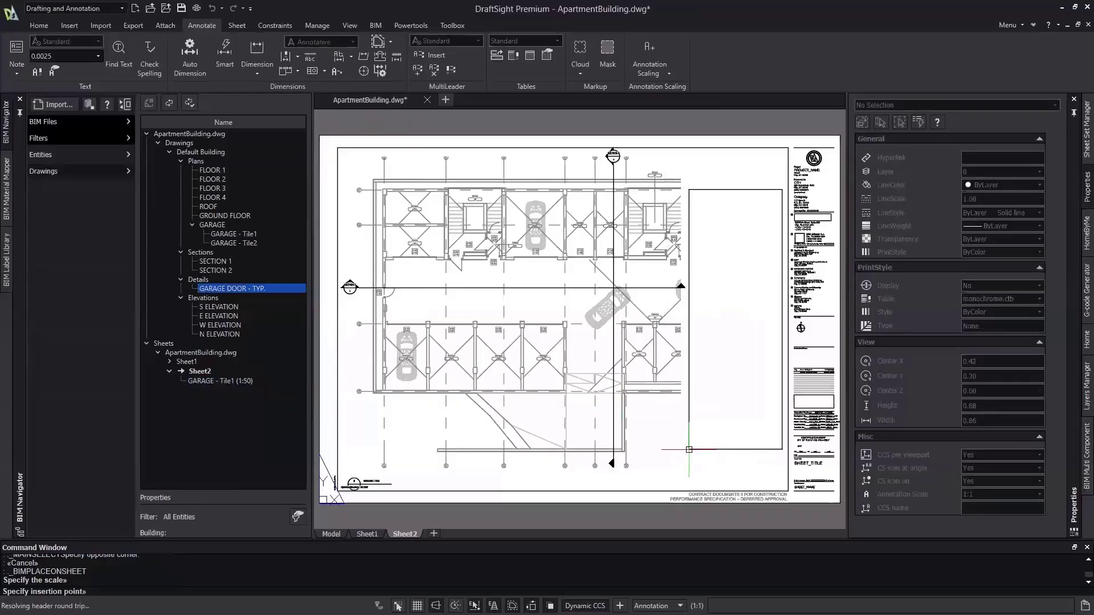
click(706, 407)
scroll(735, 365, up, 4)
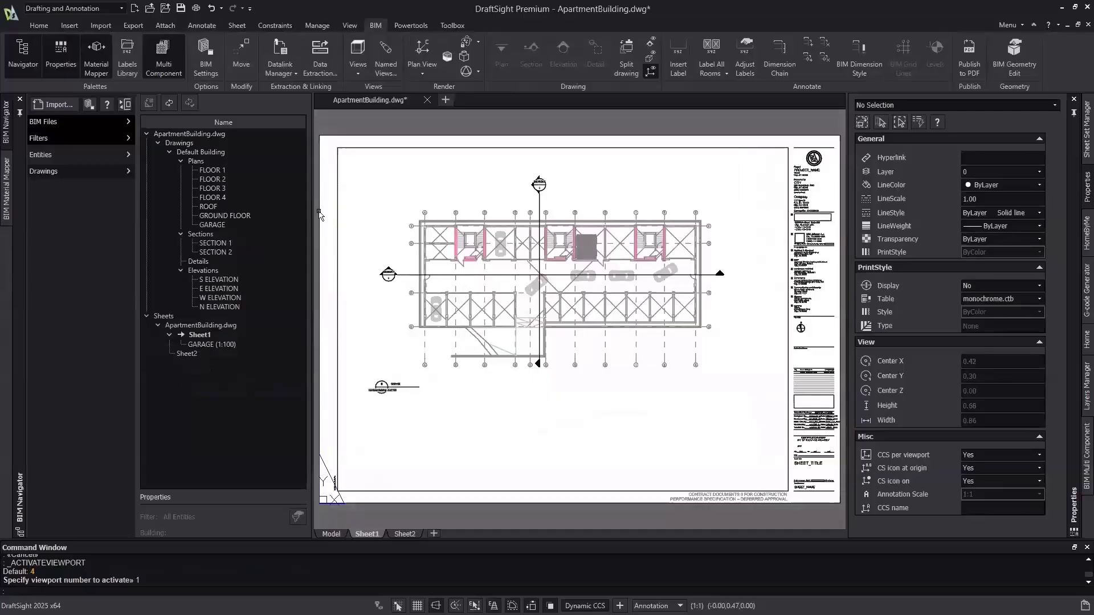
Open the GARAGE plan and split its automatic drawing area into two custom tiles, dividing it just past grid line F
double_click(212, 225)
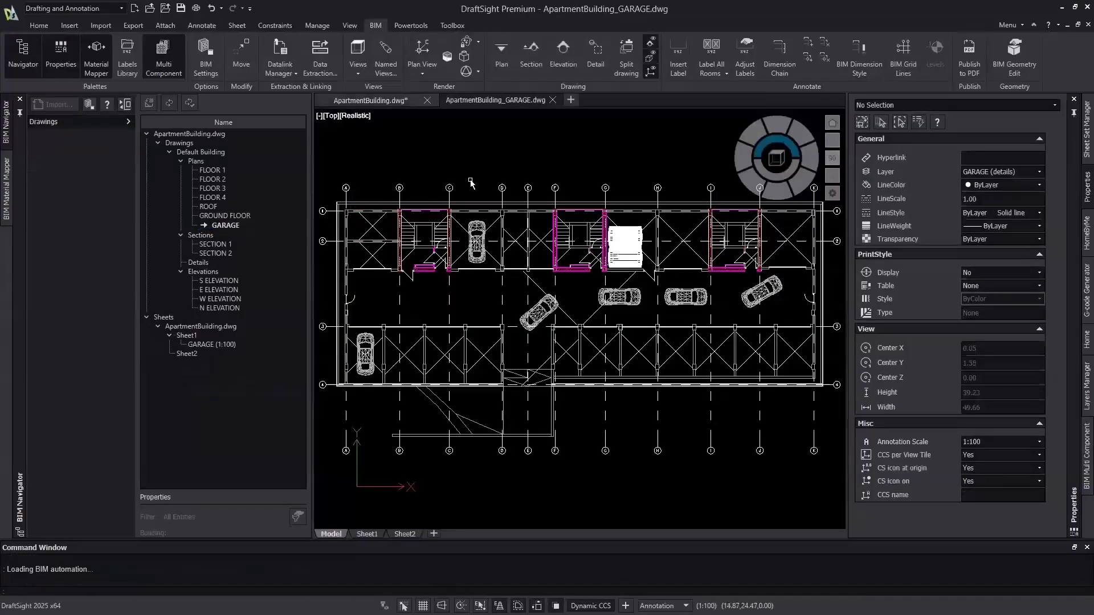
click(626, 57)
text(A)
key(Return)
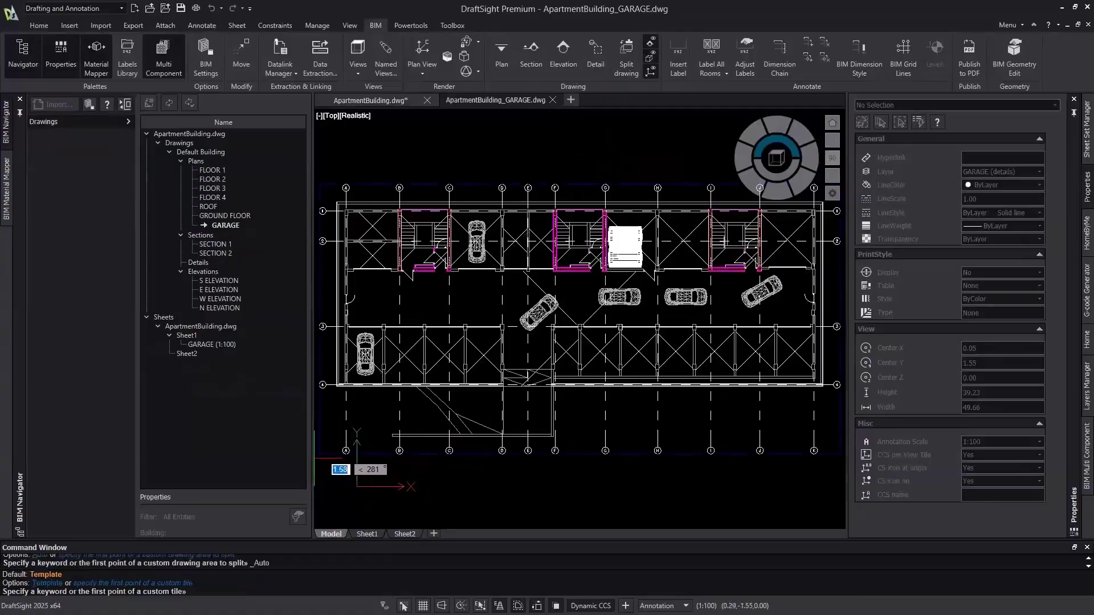
click(315, 458)
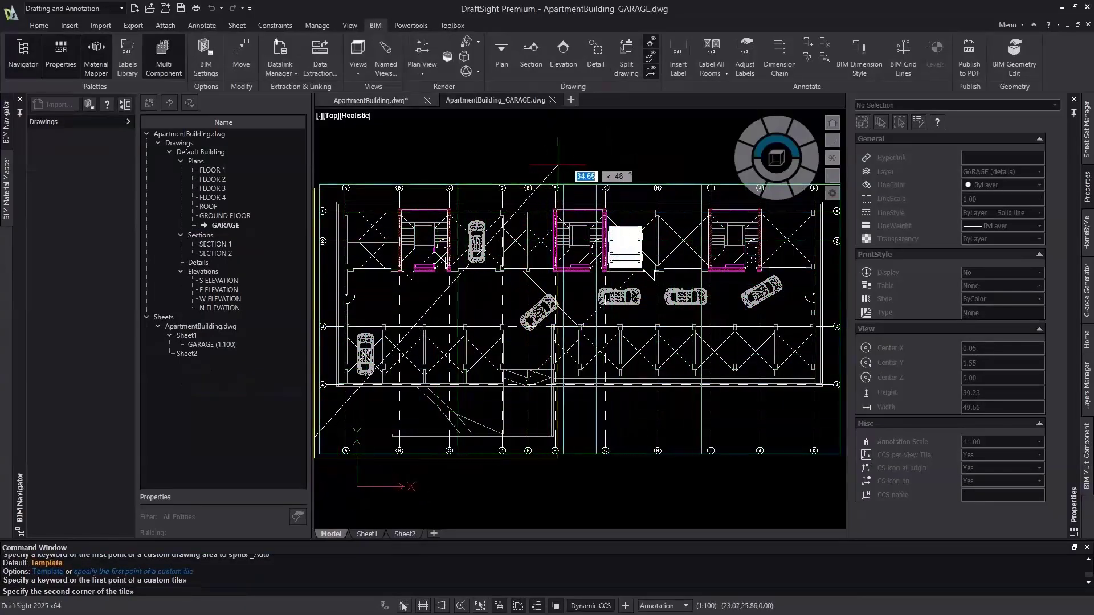
click(583, 178)
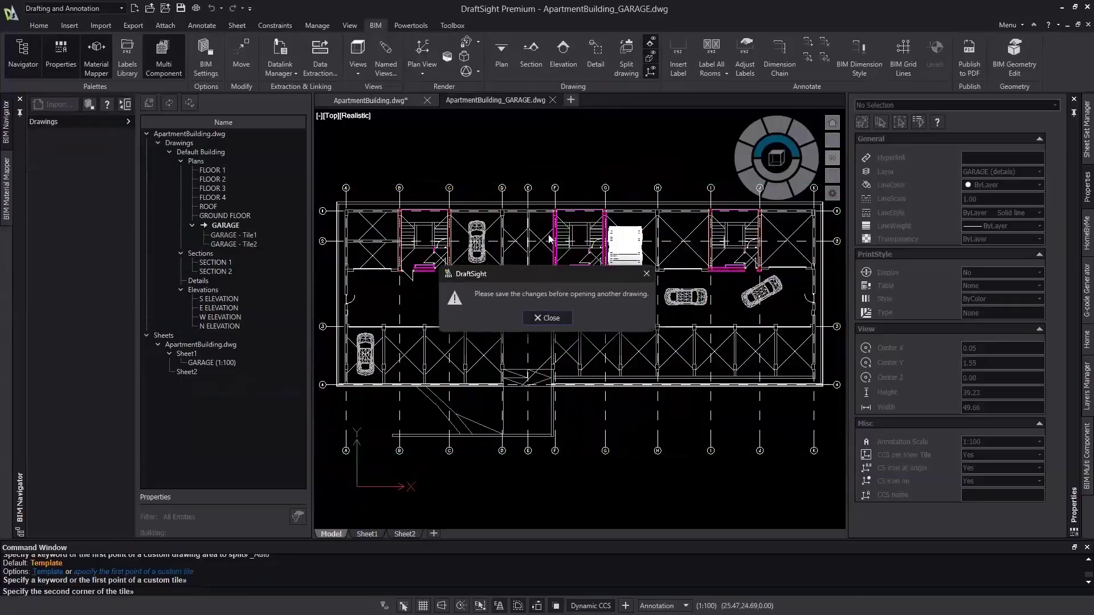
click(541, 320)
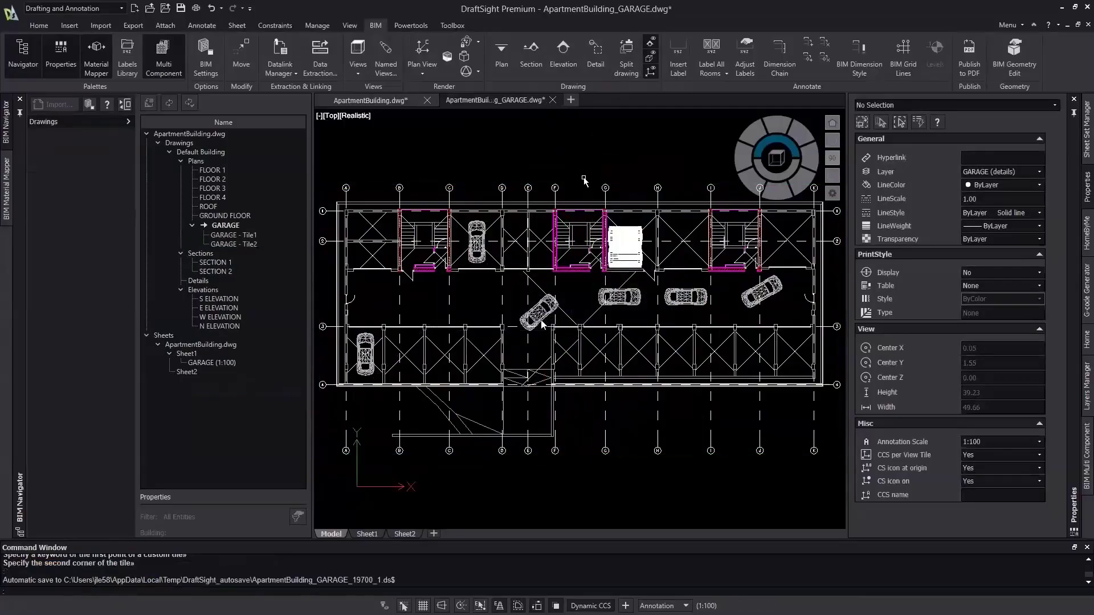
Highlight the extents of GARAGE - Tile1 and GARAGE - Tile2 on the plan to check the split
click(233, 236)
click(231, 245)
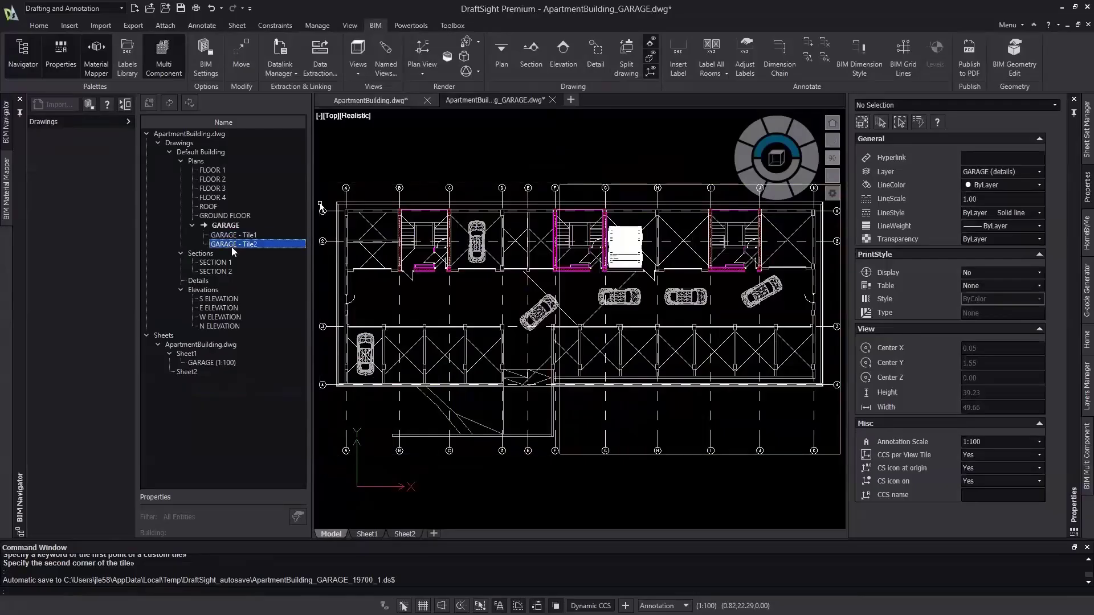
click(232, 233)
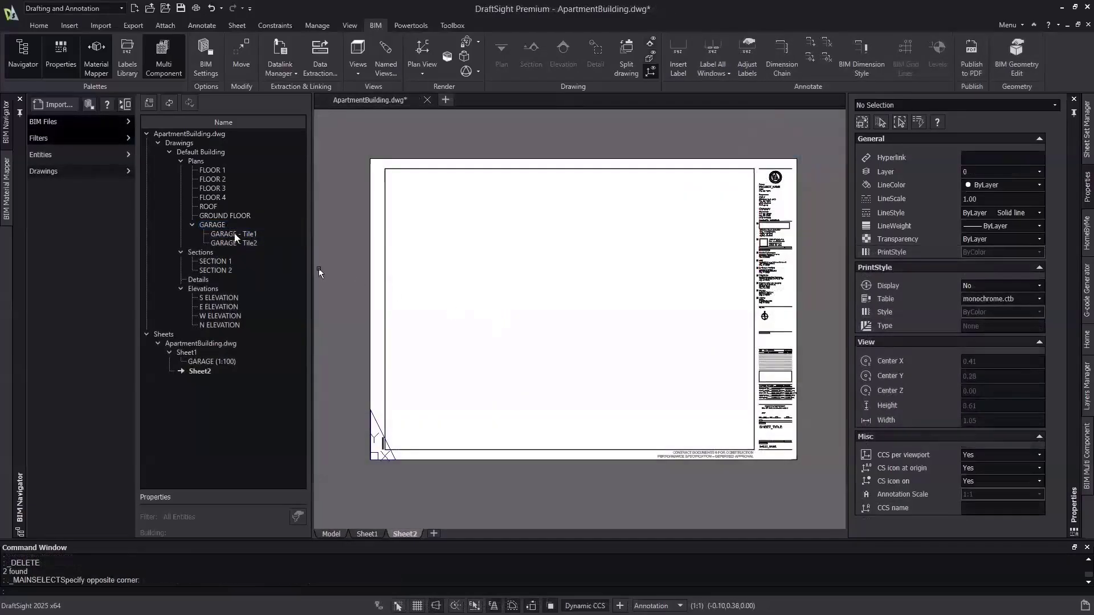
Place GARAGE - Tile1 on Sheet2 at a scale of 1:50, inside the title block frame
right_click(234, 234)
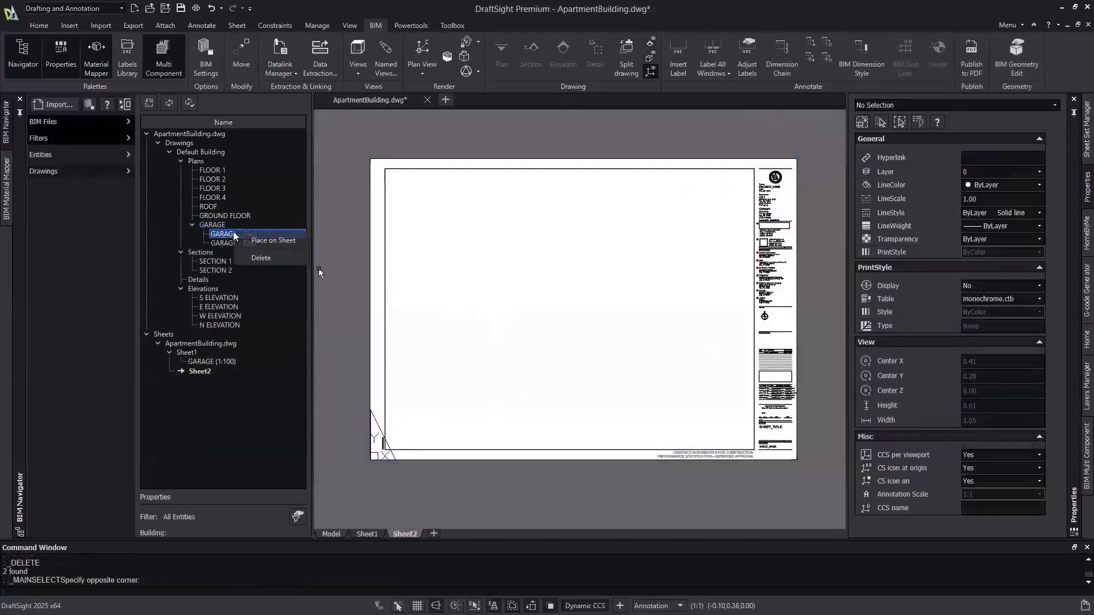
click(273, 240)
key(Down)
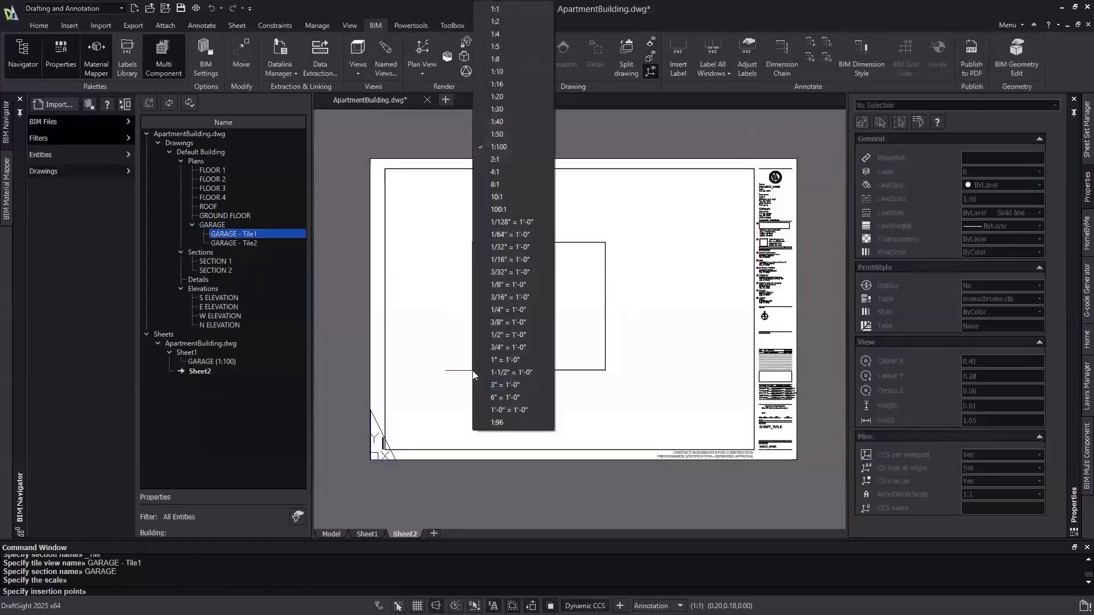
click(497, 134)
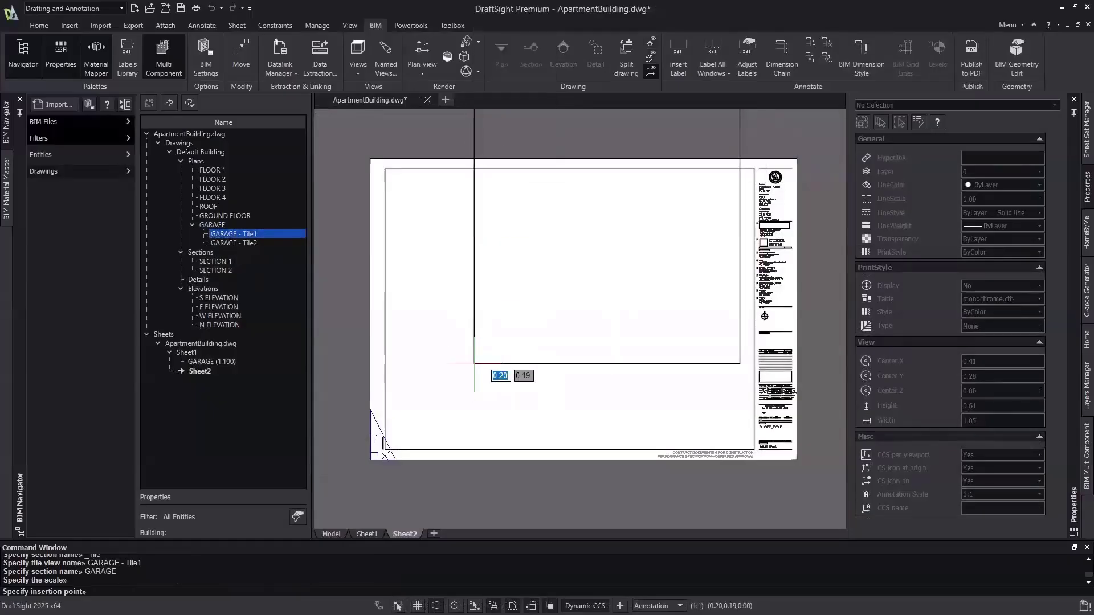
click(440, 434)
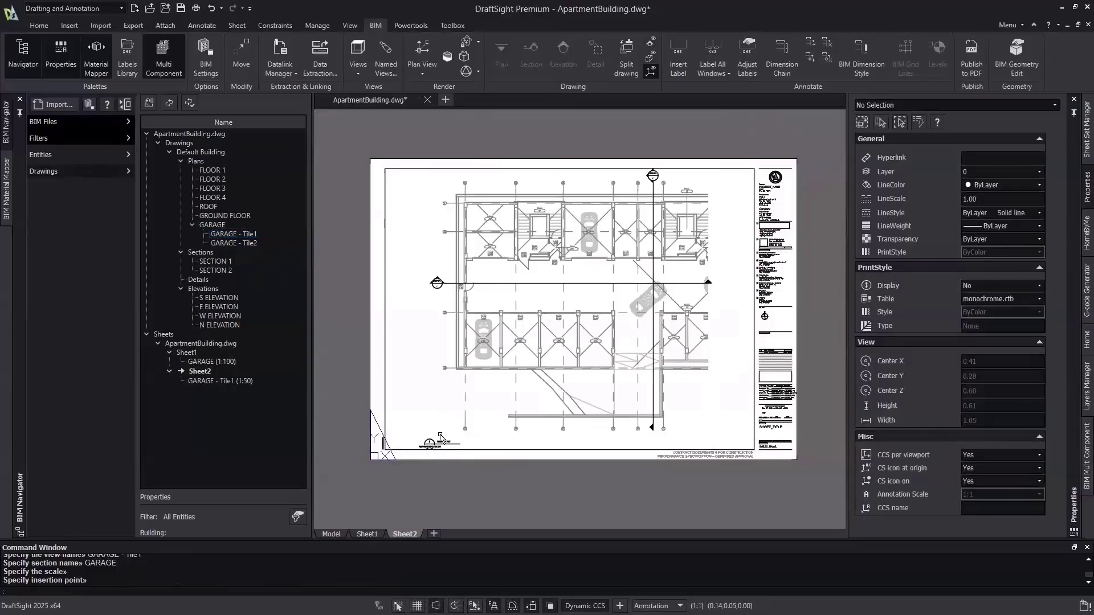
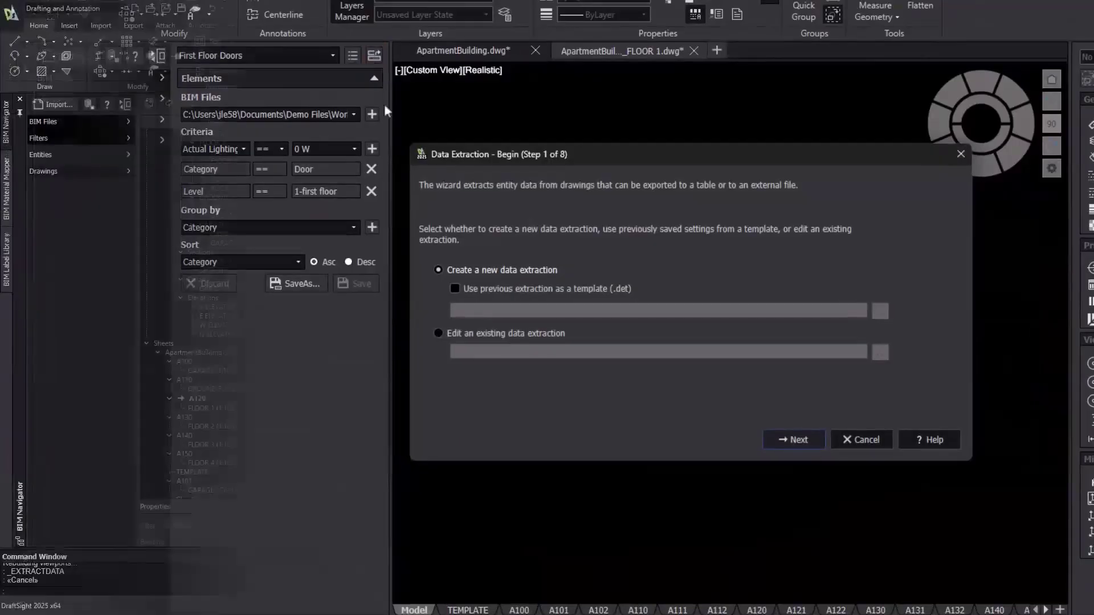
Magnify the Level 1 Door Schedule on sheet A120 with a window zoom
right_drag(380, 452, 410, 467)
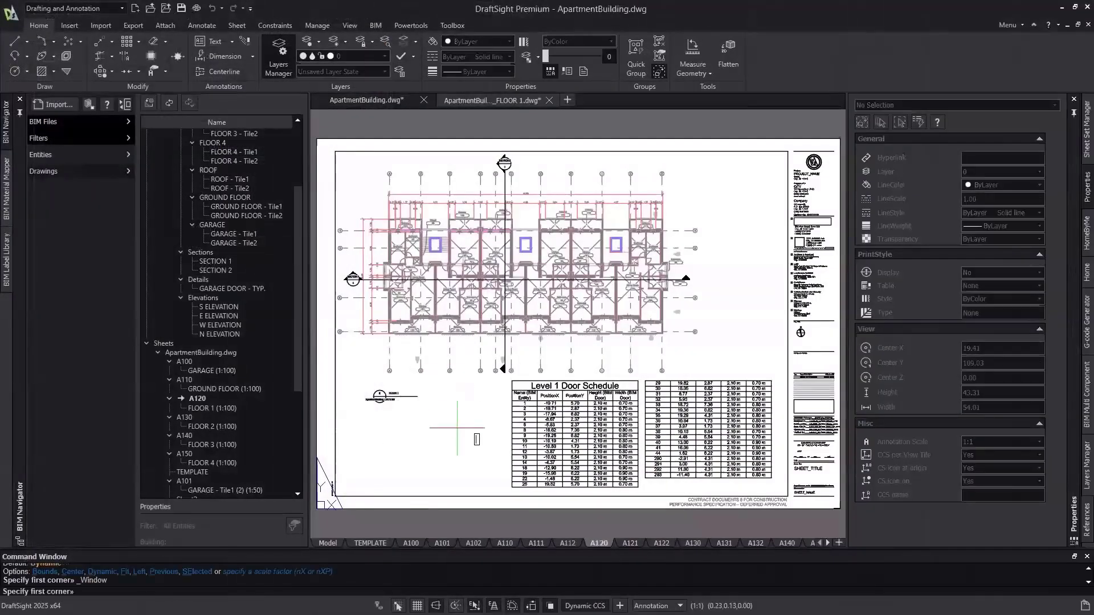
click(486, 502)
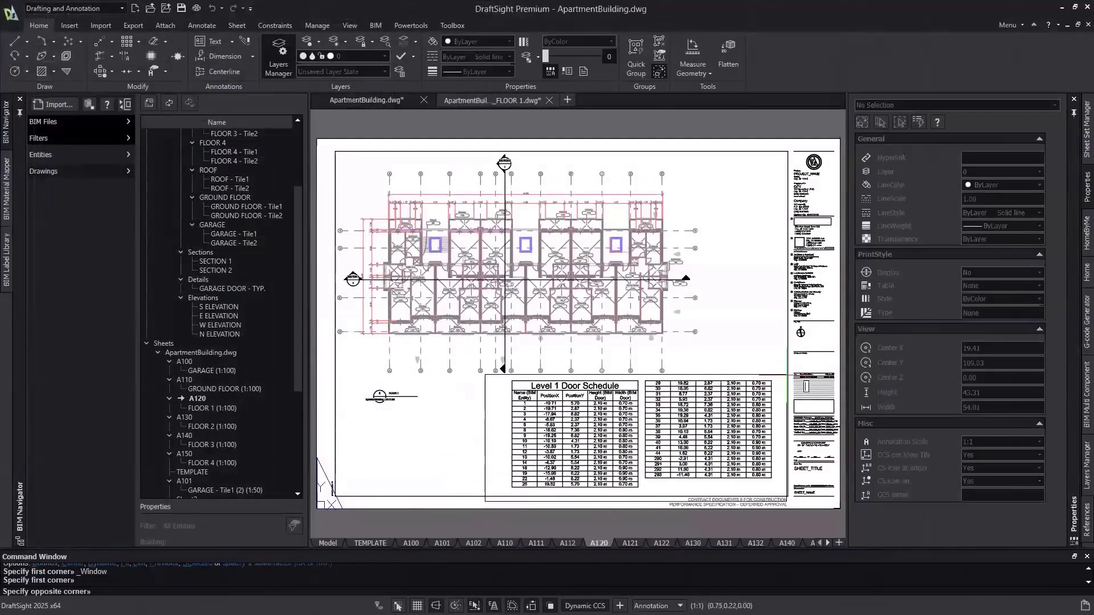
click(797, 393)
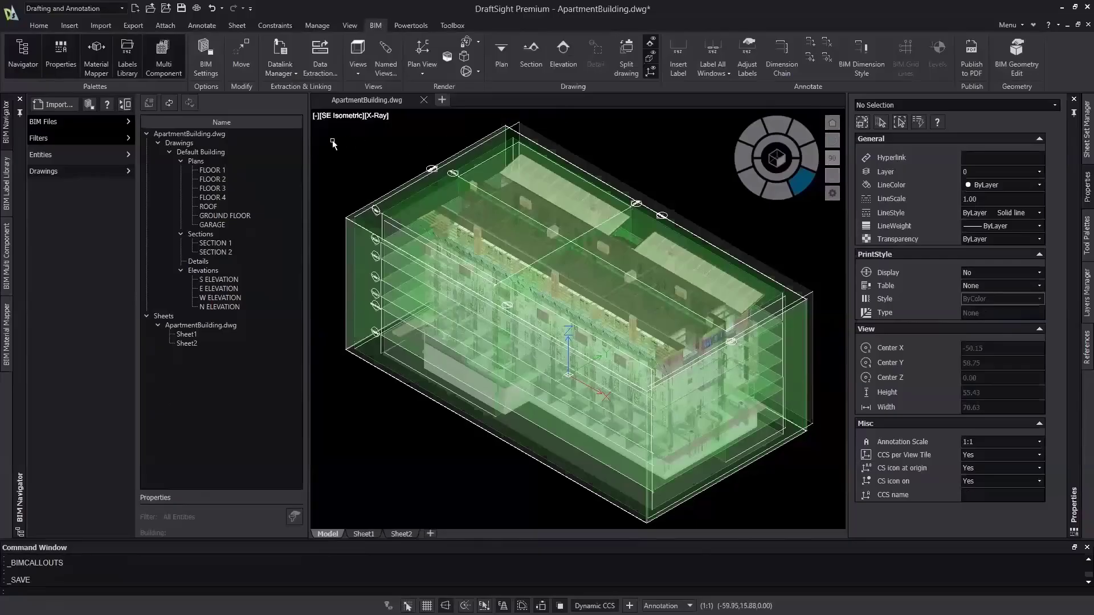
Reload the linked corpo A.rvt BIM model from the revised file corpo A-Rev01.rvt
click(91, 122)
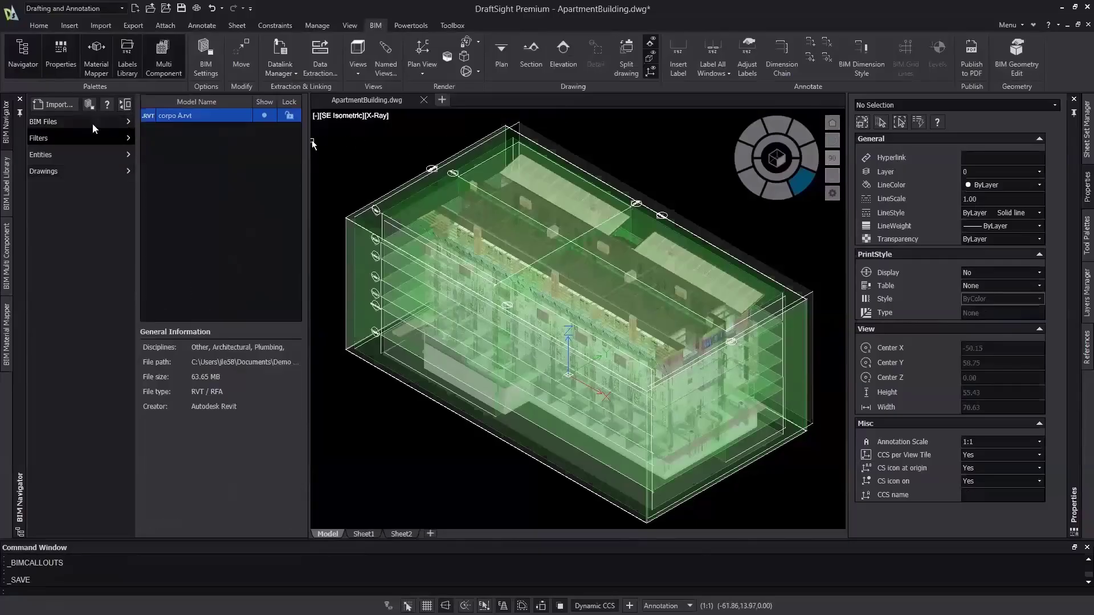
right_click(201, 114)
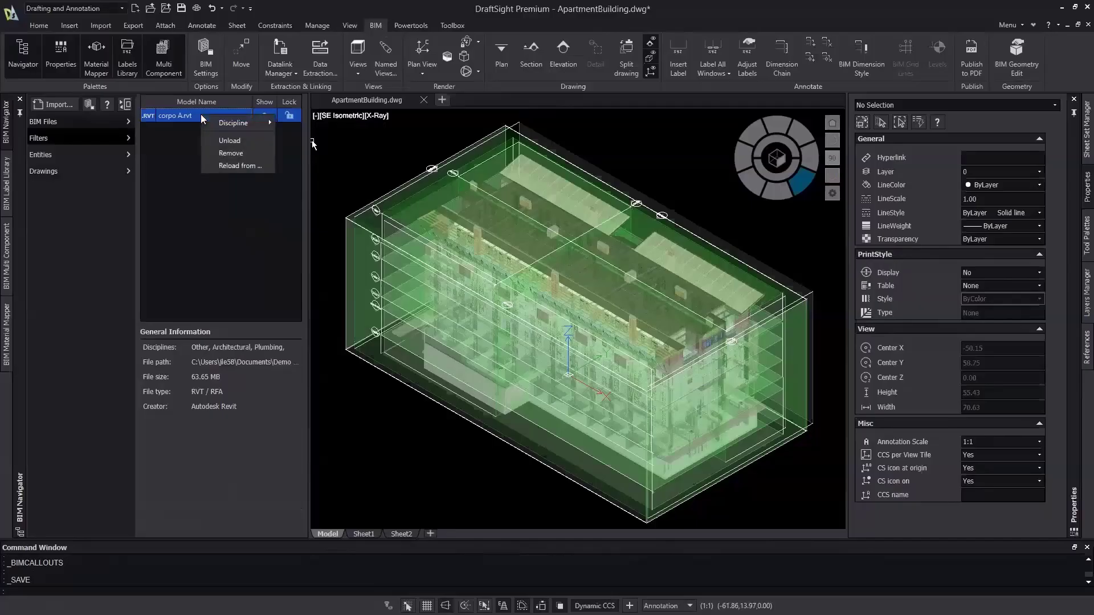
click(226, 164)
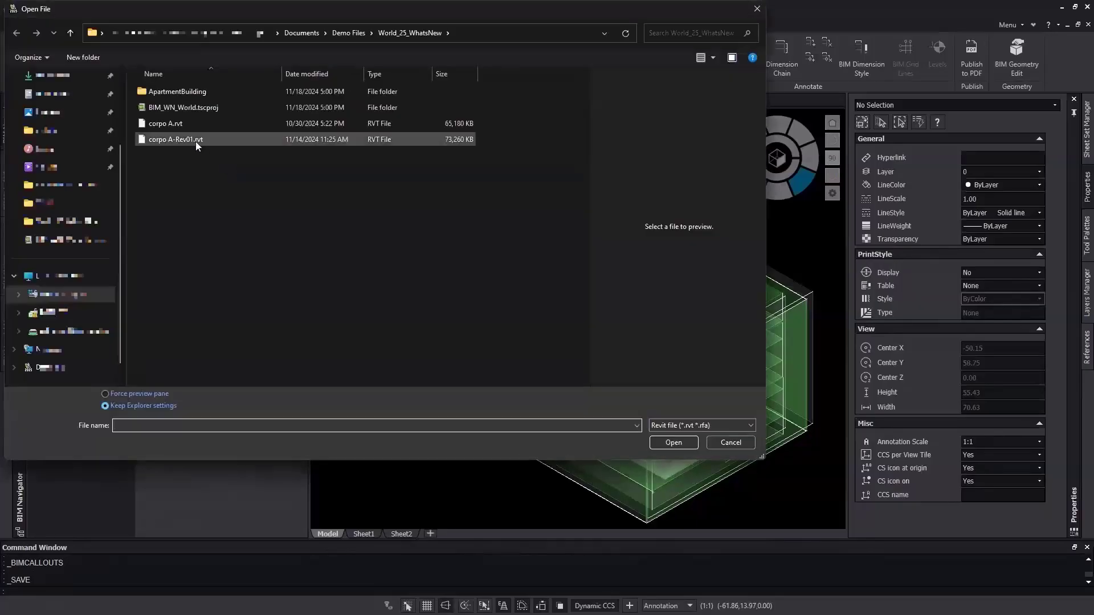
click(196, 142)
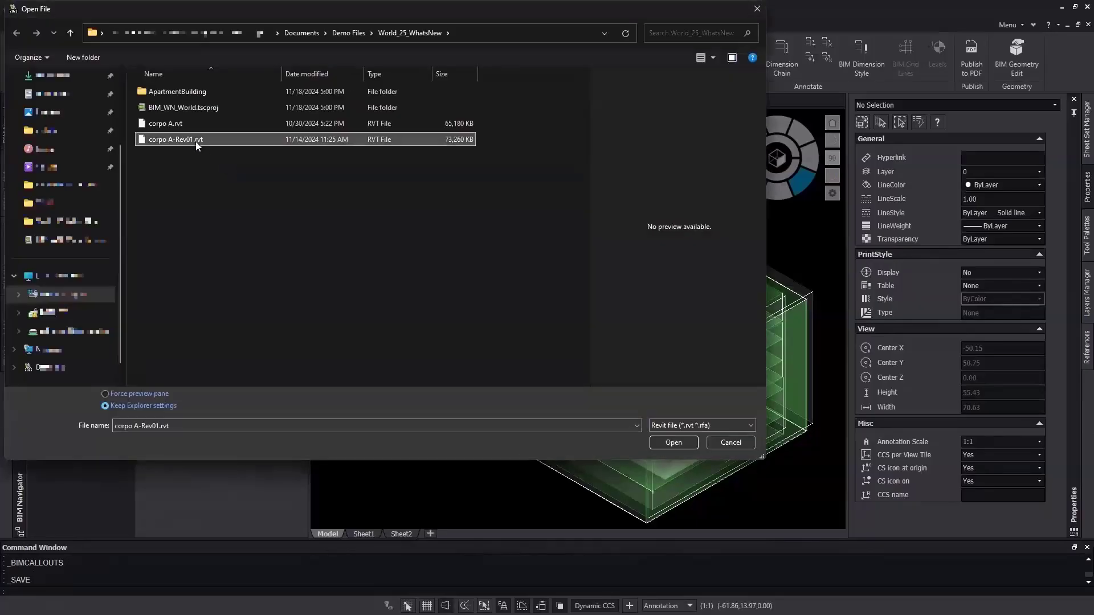
click(673, 442)
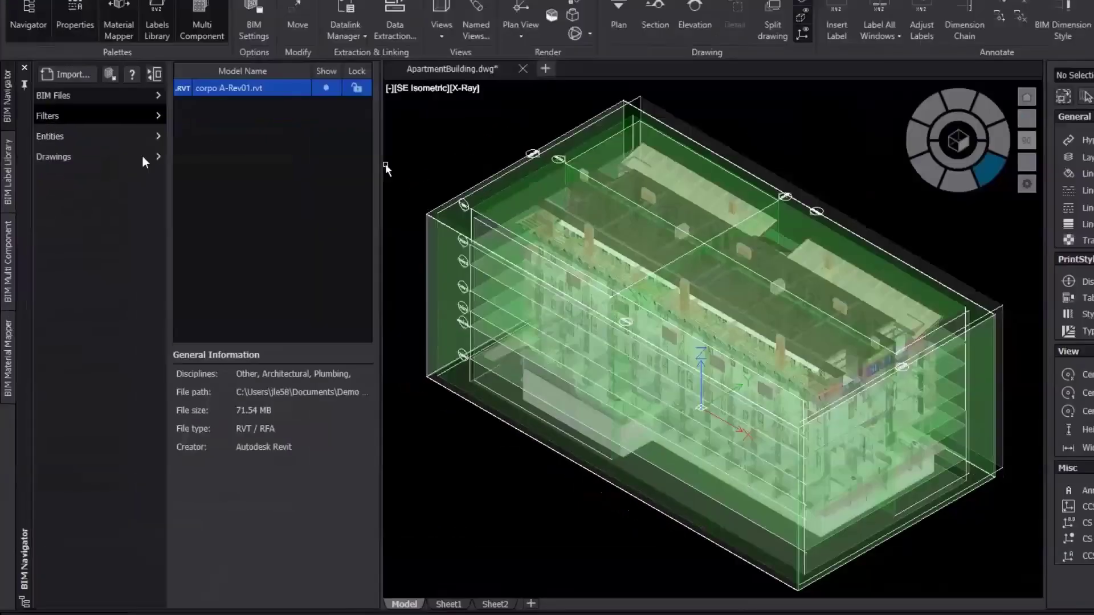
Refresh all BIM drawings from the revised model and open the FLOOR 1 plan for a closer look
click(126, 169)
click(273, 23)
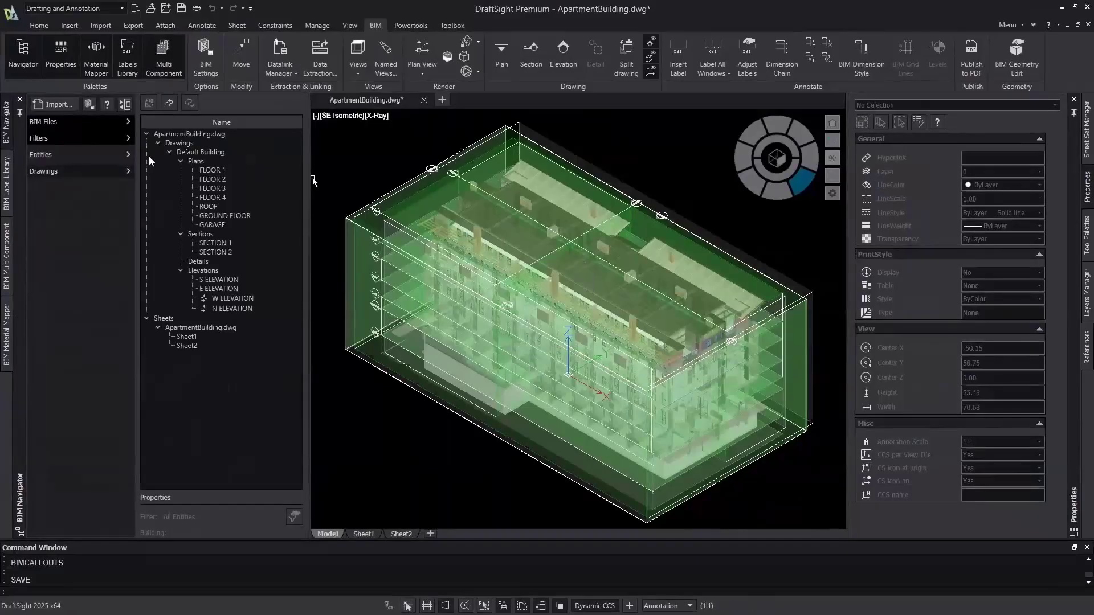
click(215, 169)
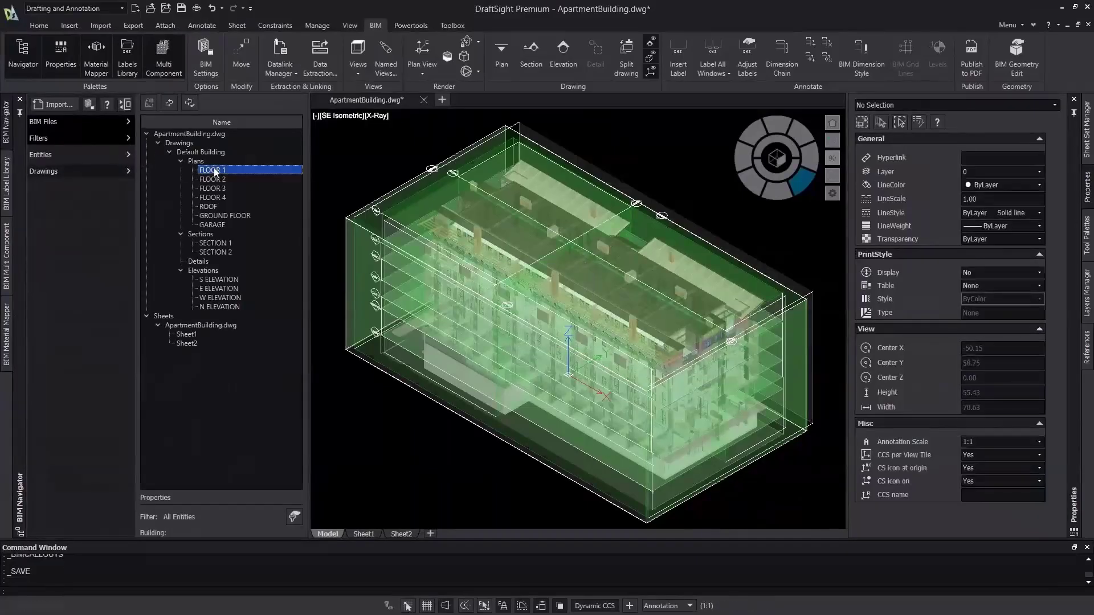
double_click(216, 170)
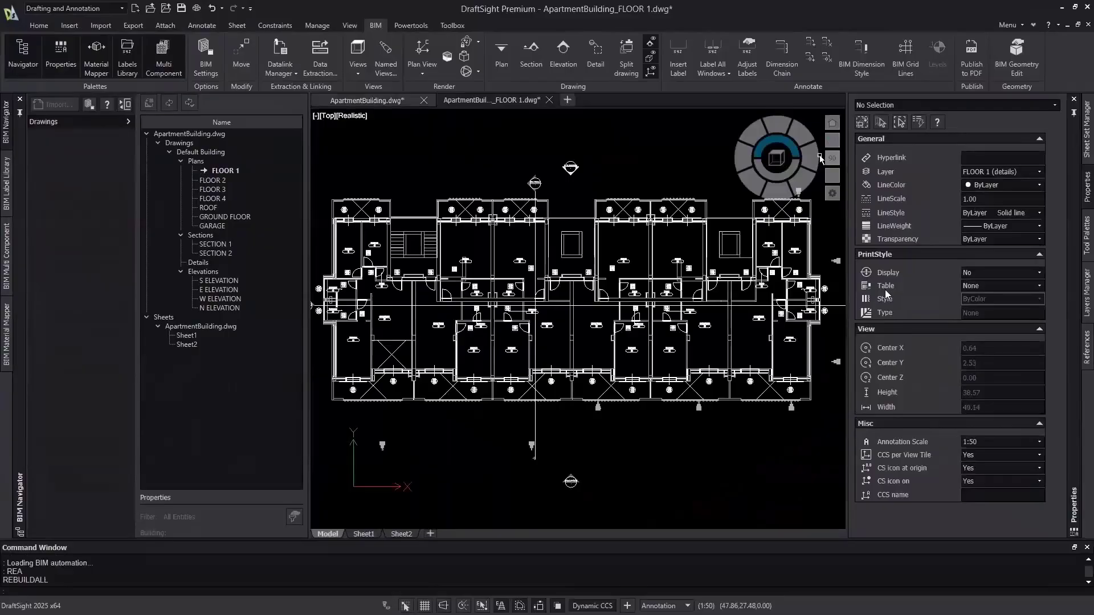
scroll(615, 315, up, 8)
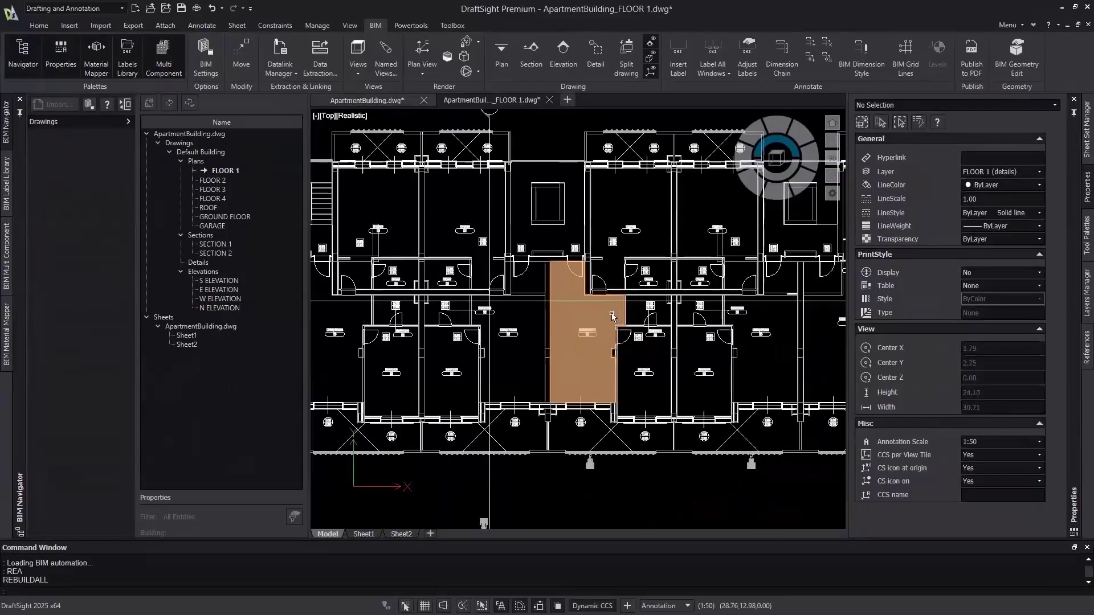
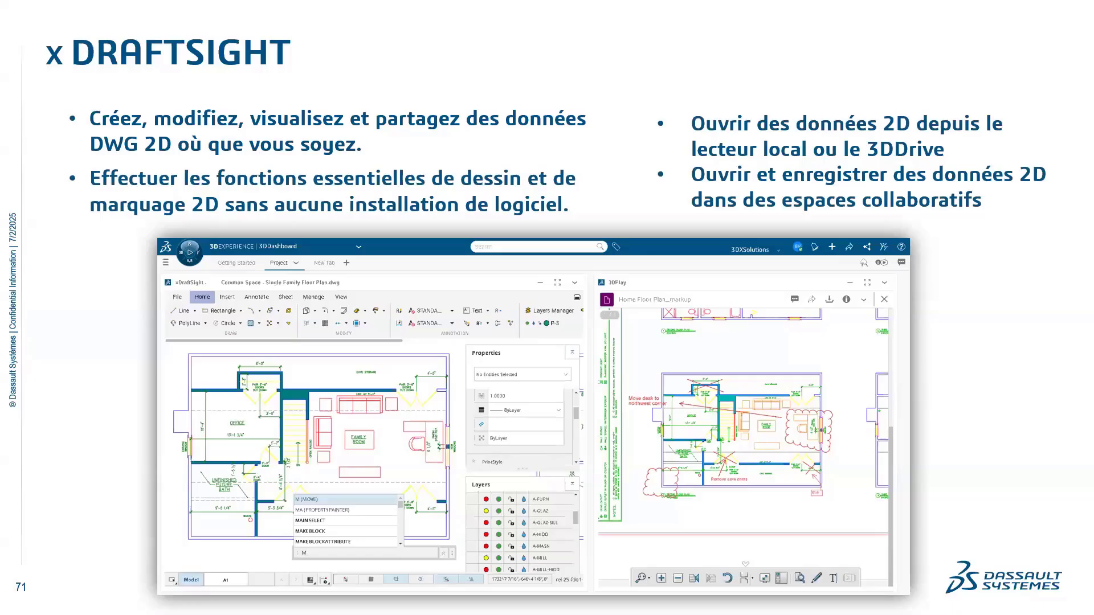
key(Right)
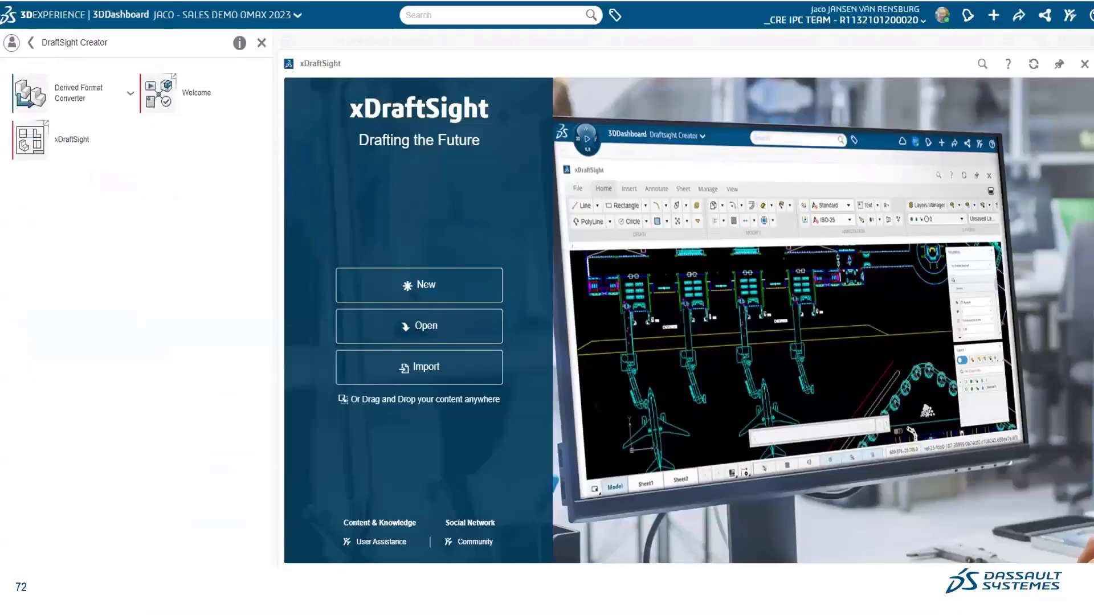
key(Left)
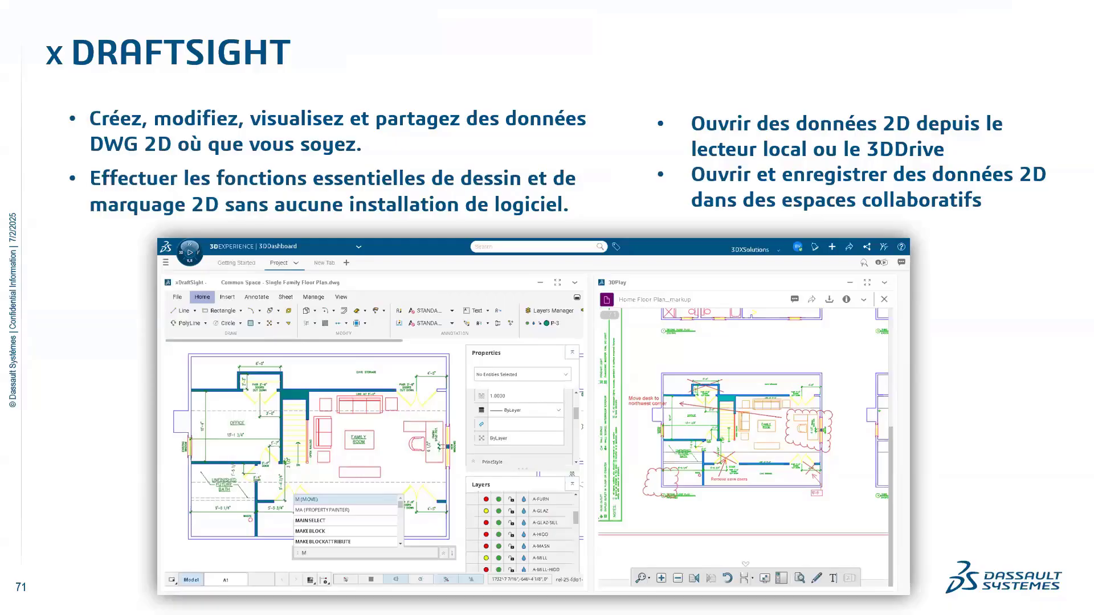
key(Right)
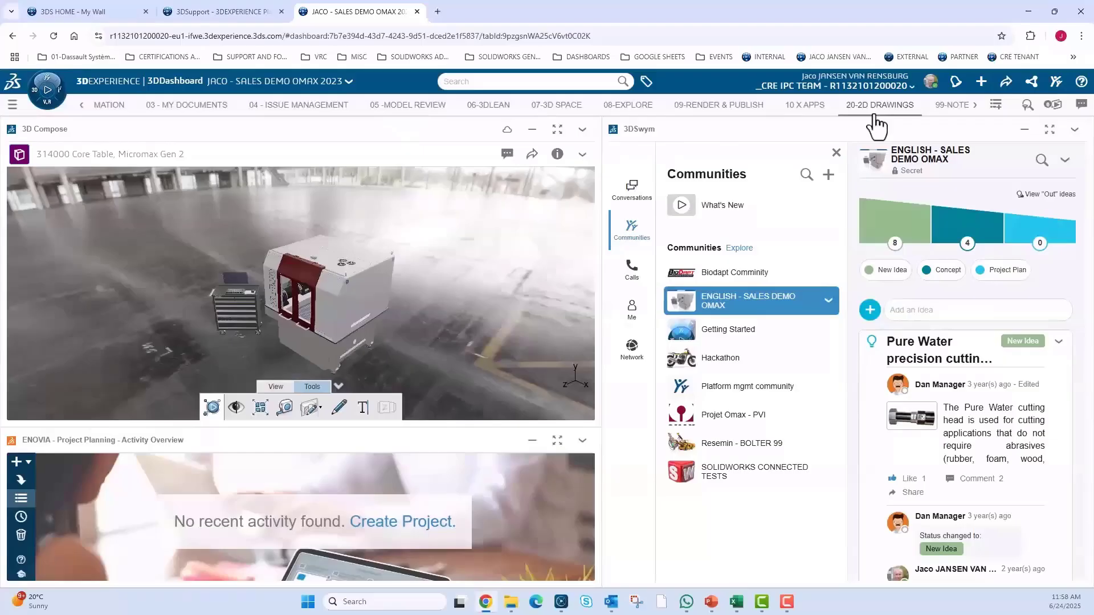
Switch to xDraftSight on the 20-2D DRAWINGS dashboard page and open the recent drawing Proyecto Fabrica AB R2018
click(876, 111)
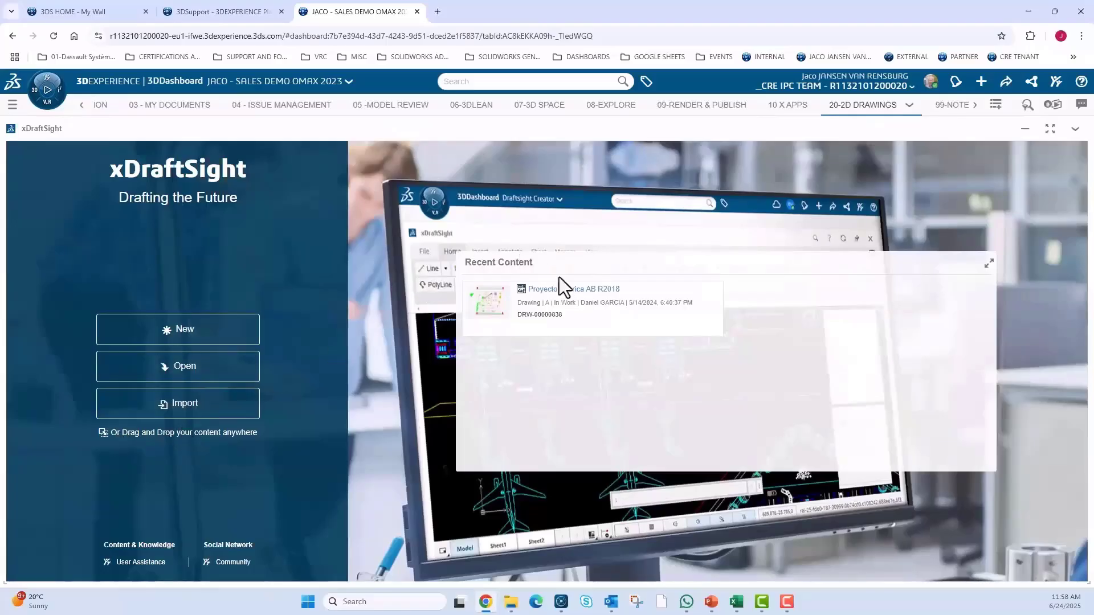
click(550, 292)
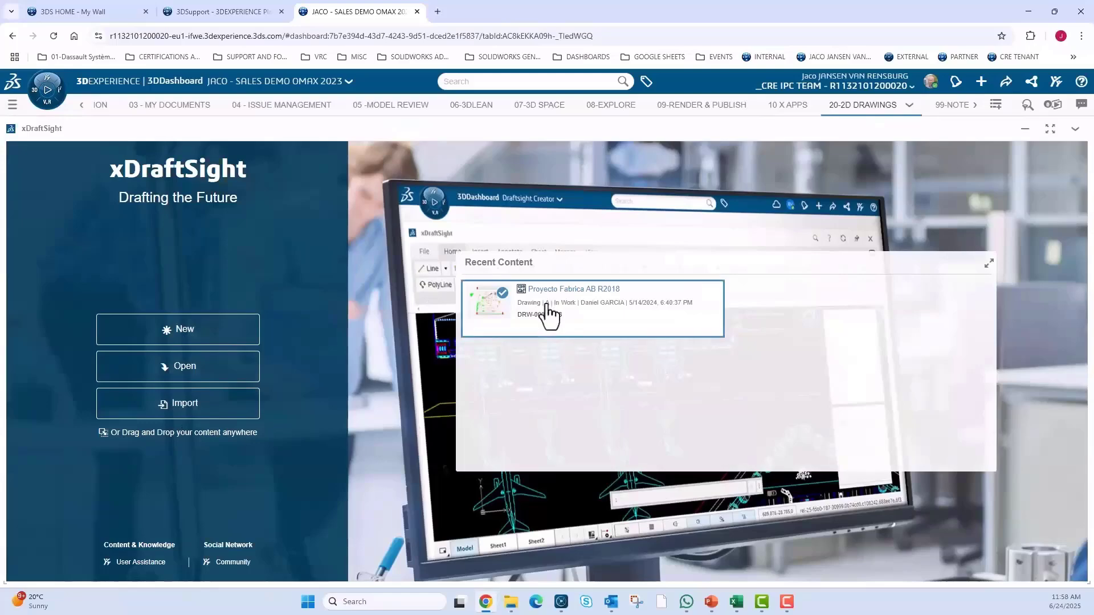
double_click(550, 315)
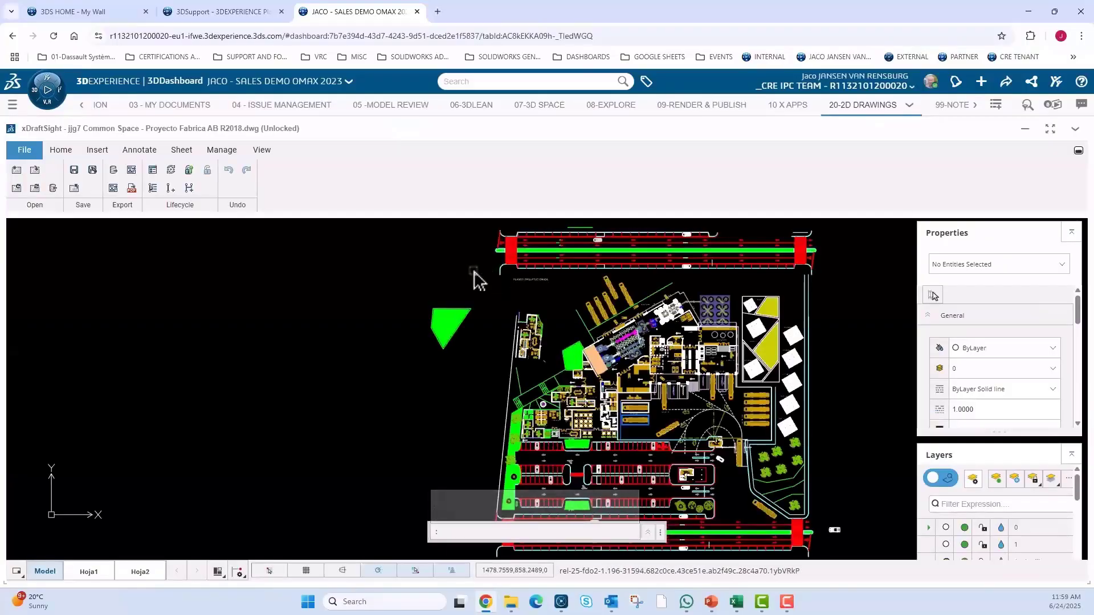
Look through the available drawing, modification, insertion and annotation commands, ending on the Home command set
click(60, 151)
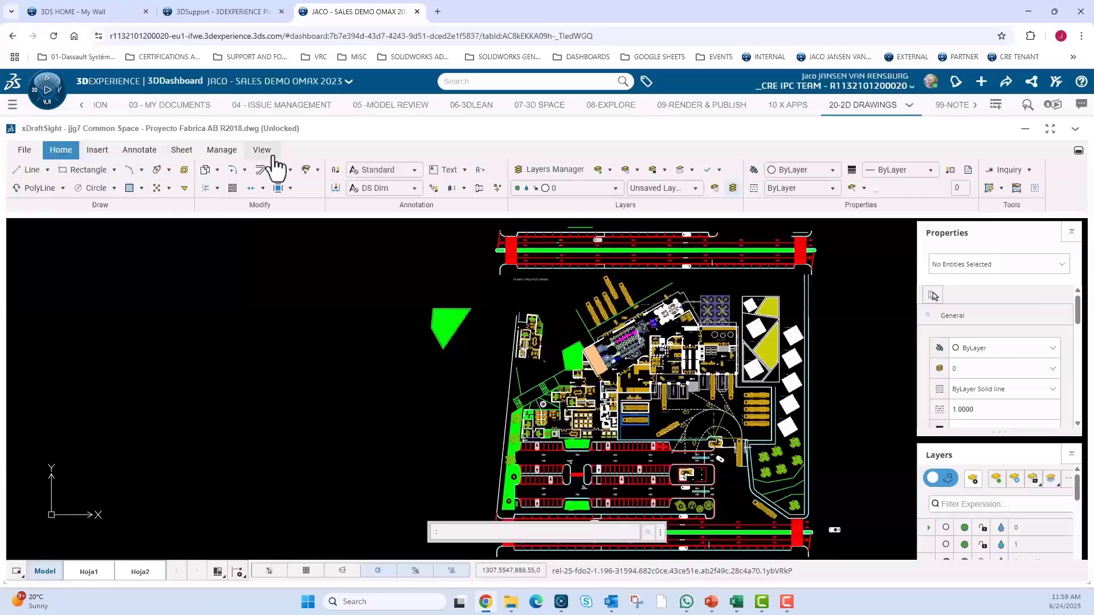
click(98, 153)
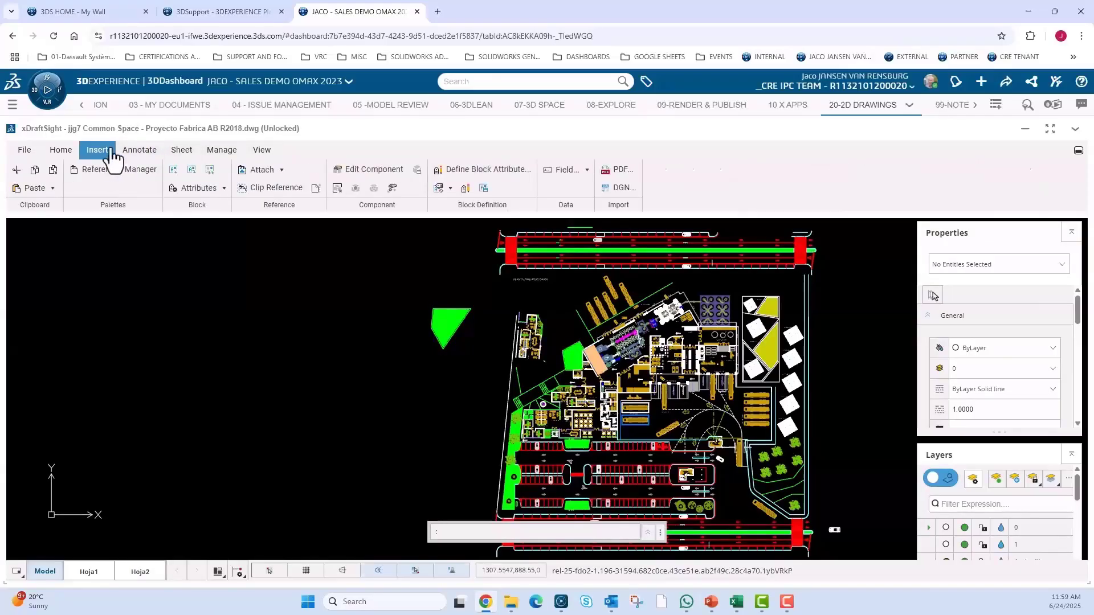
click(139, 152)
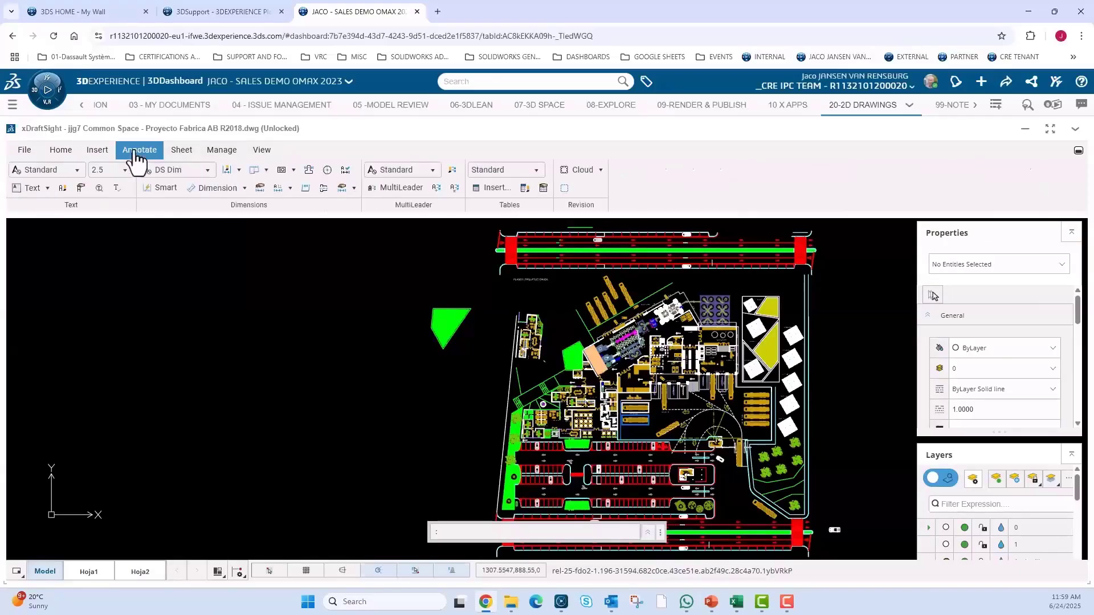
click(75, 153)
Examine the factory plan in model space, including the truck scales and download area, up close and as a whole
scroll(634, 378, up, 3)
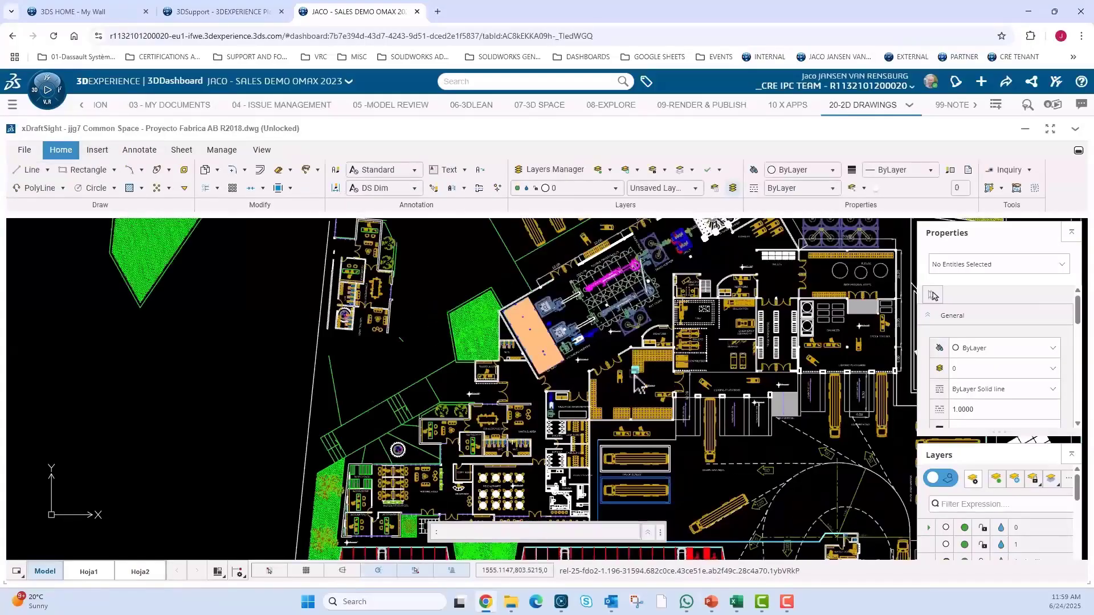
scroll(634, 375, up, 1)
scroll(626, 374, down, 5)
scroll(587, 360, up, 2)
middle_drag(542, 358, 278, 310)
scroll(375, 382, up, 4)
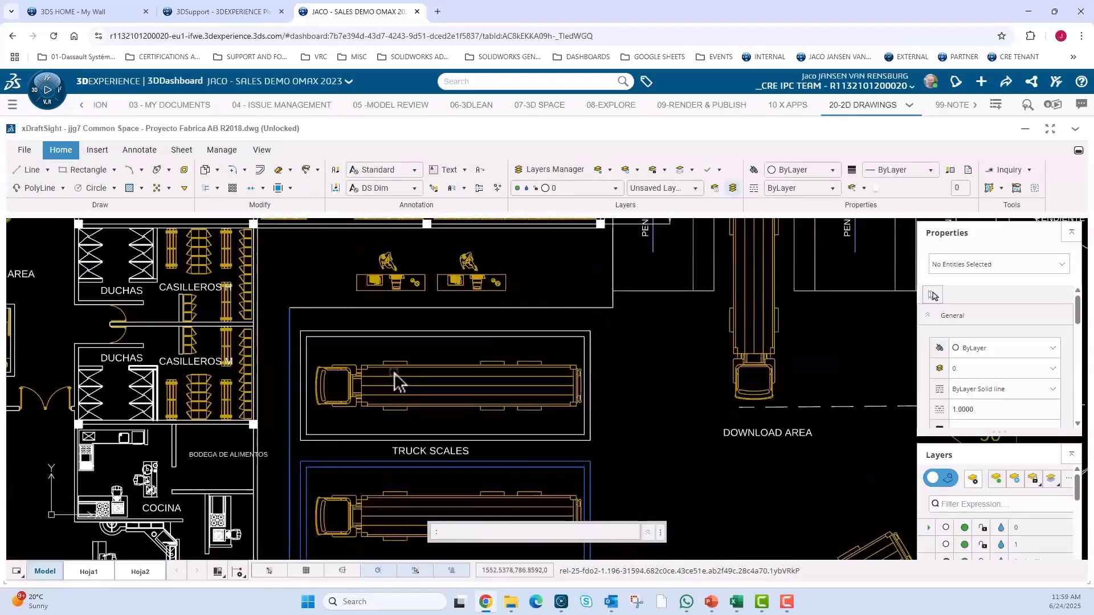
scroll(396, 383, down, 5)
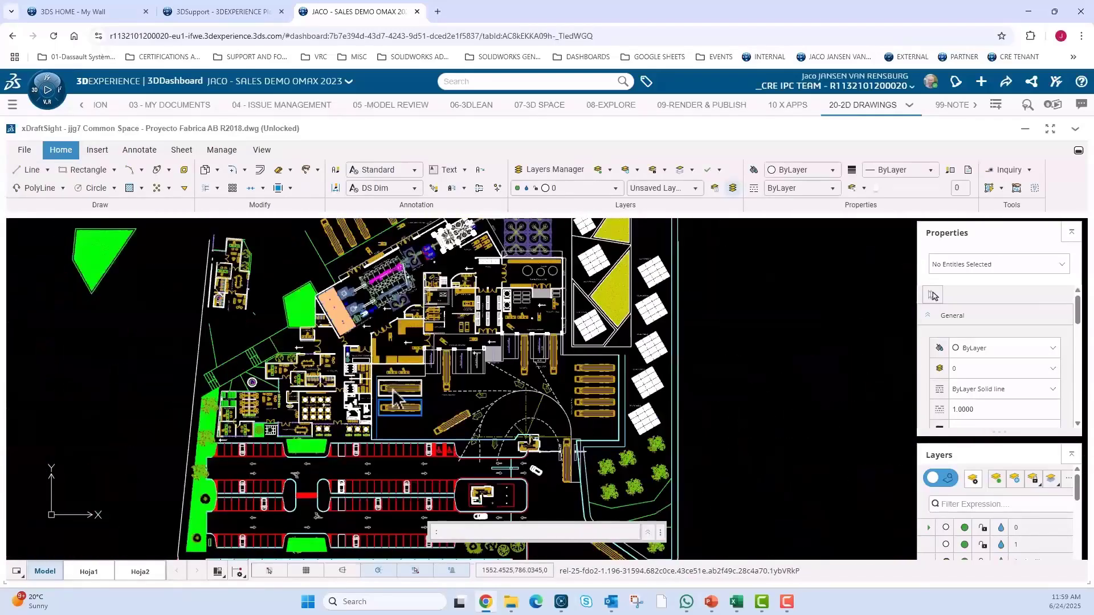
scroll(396, 393, down, 2)
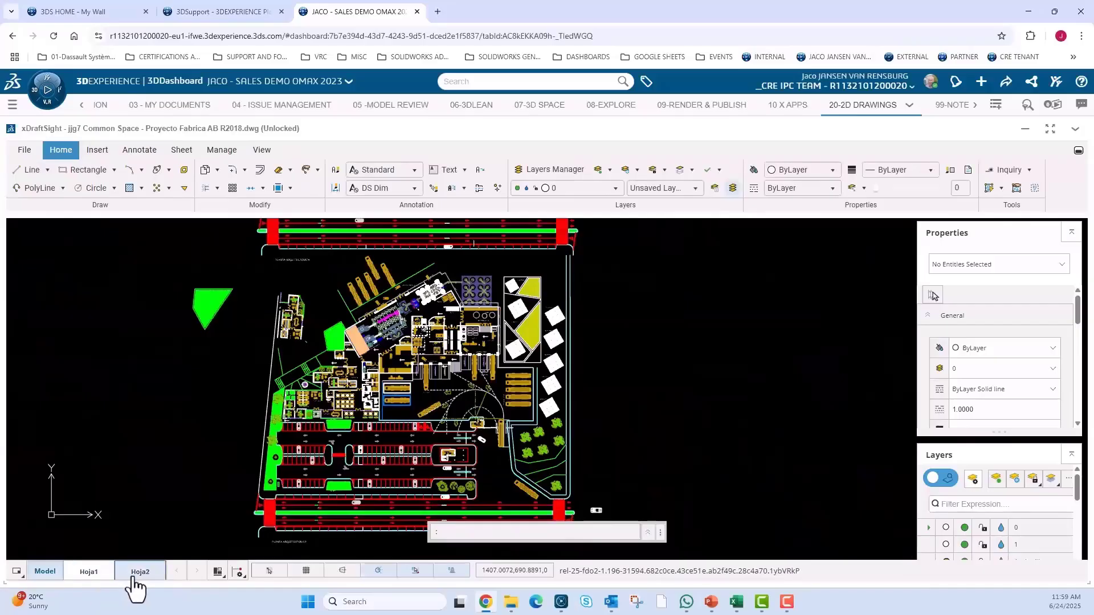
Open the Hoja1 sheet and examine its plan layout and title block
click(103, 579)
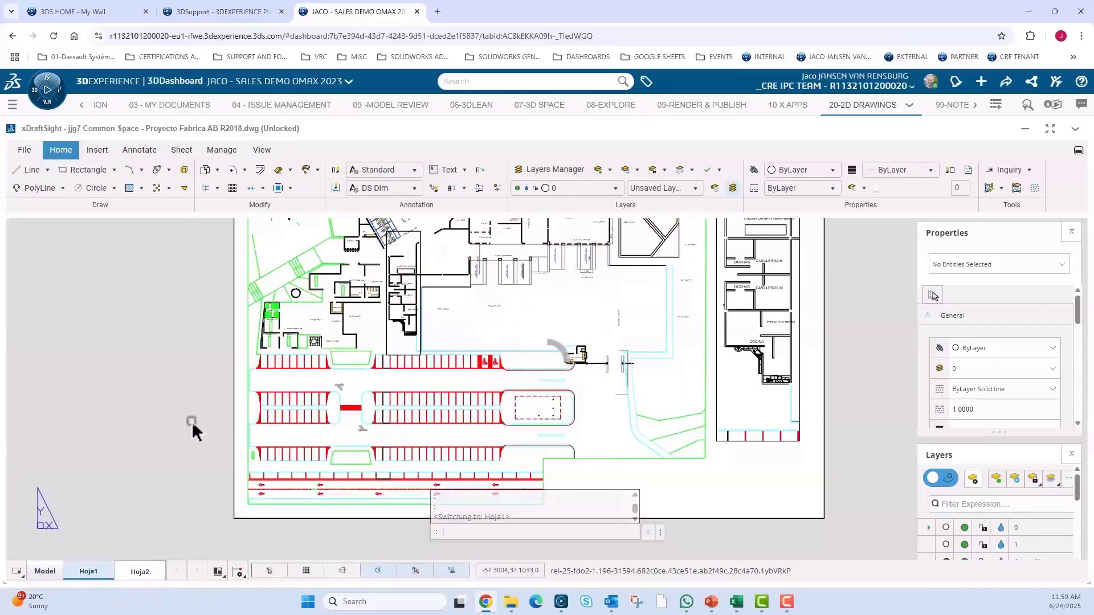
click(186, 369)
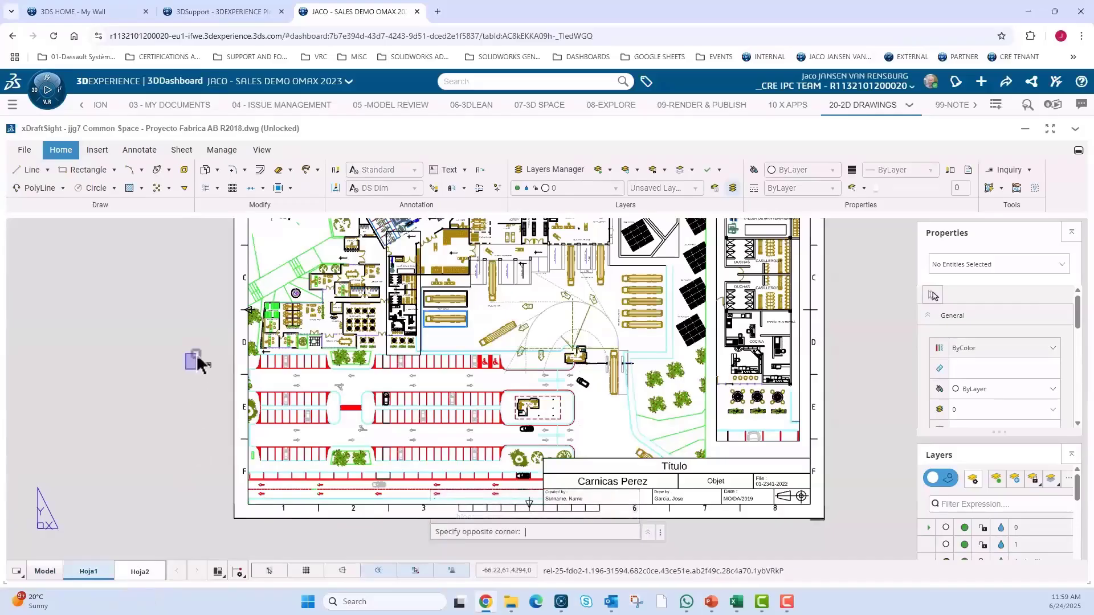
scroll(197, 360, down, 2)
scroll(190, 350, up, 1)
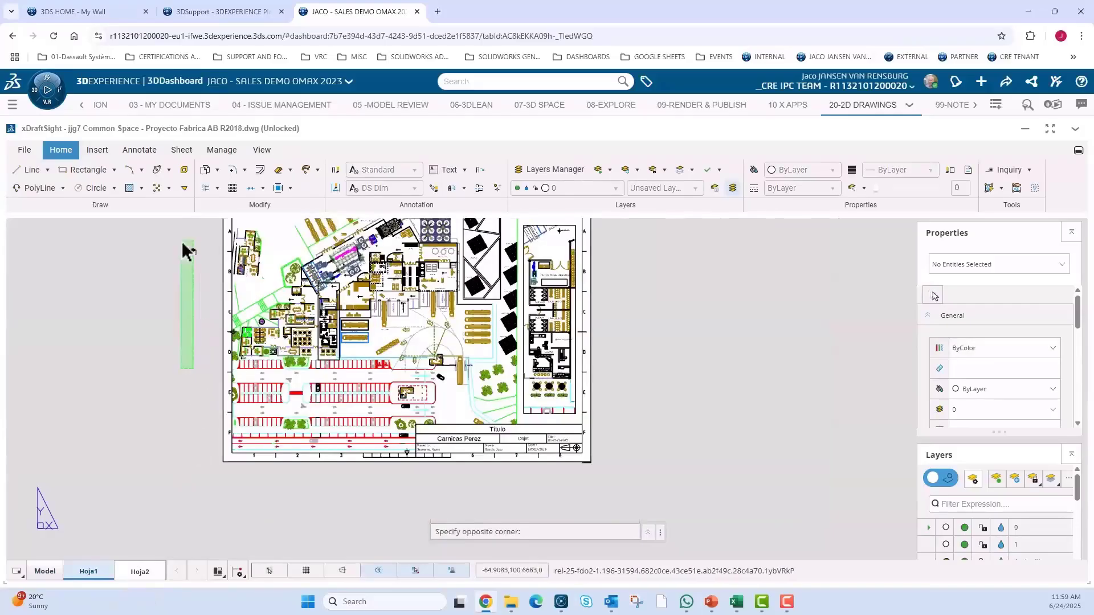
scroll(184, 248, up, 2)
scroll(182, 249, down, 1)
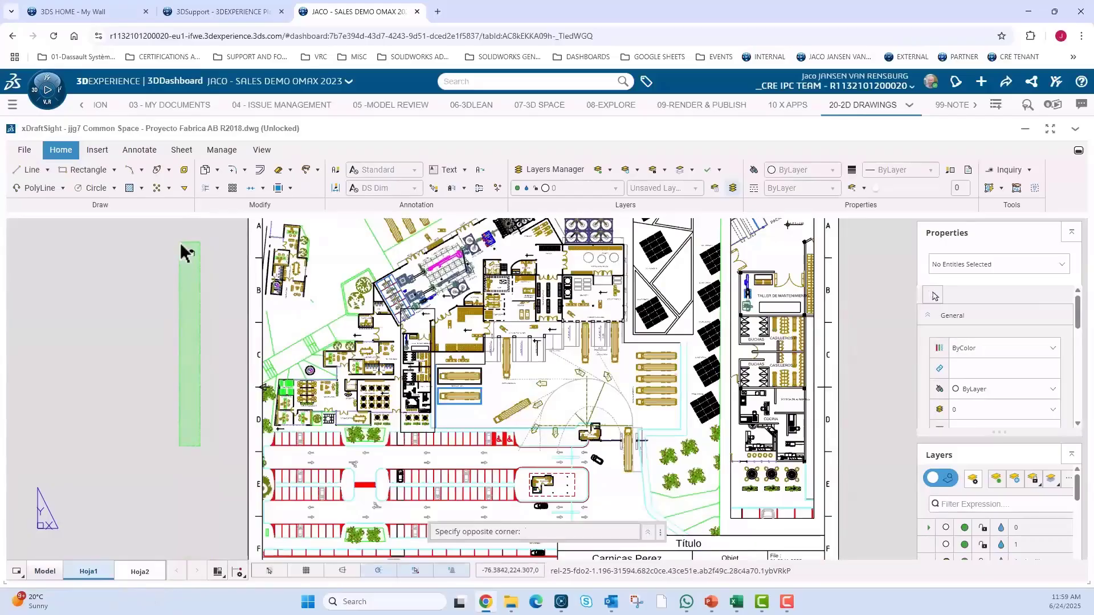